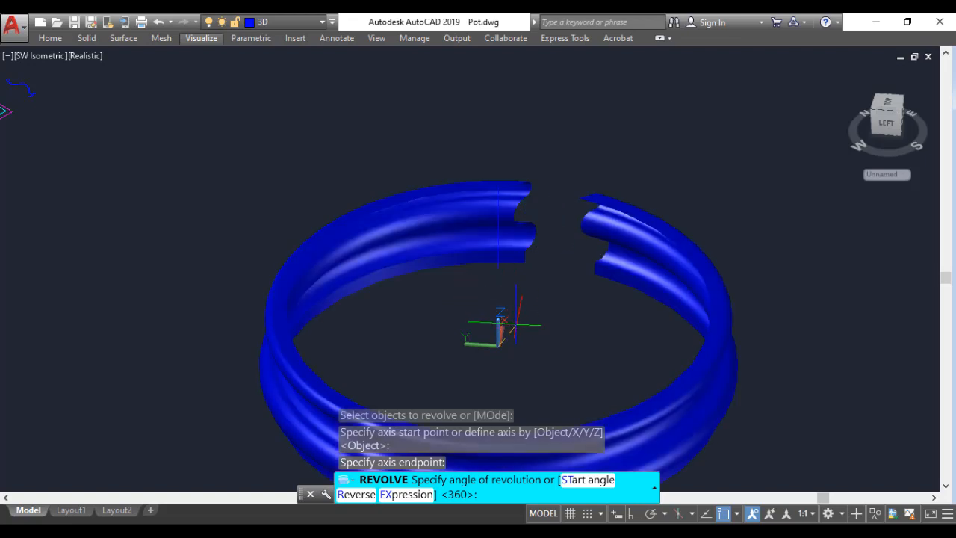
Step: Finish revolving the curved profile a full 360 degrees around the picked axis
key("Return")
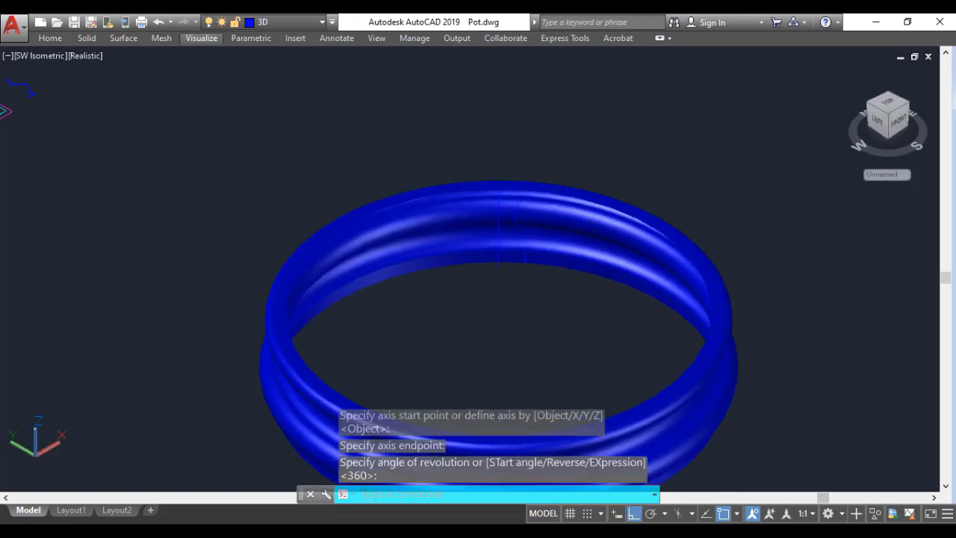
middle_click_drag(528, 307, 426, 218)
scroll(510, 242, "down", 1)
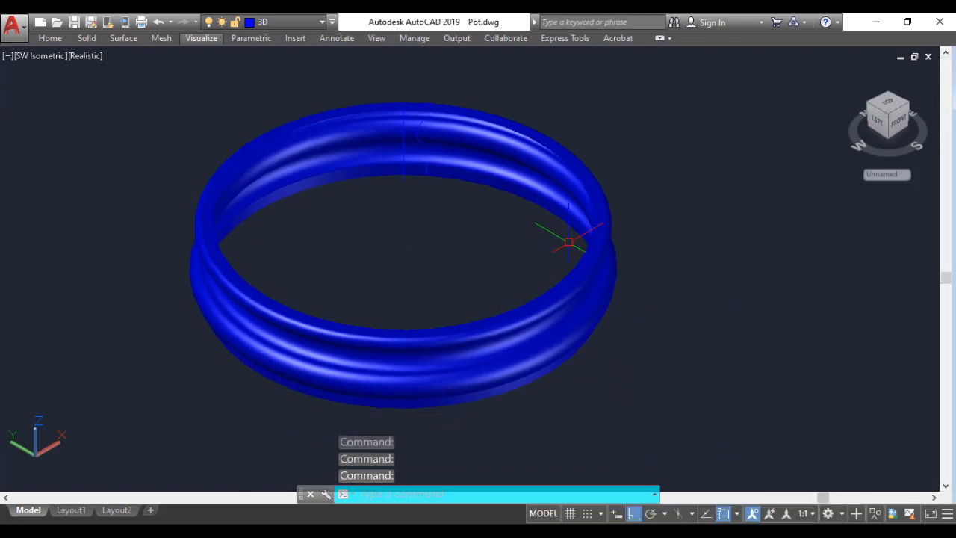
Step: Switch to the PowerPoint exercise slides and copy the dimensioned vase drawing picture from slide 6
key("alt+Tab")
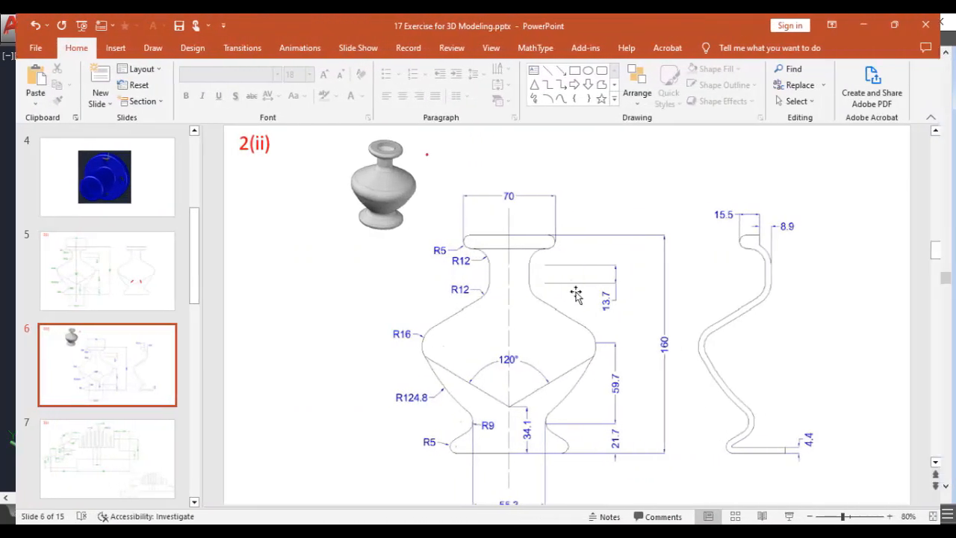
left_click(573, 290)
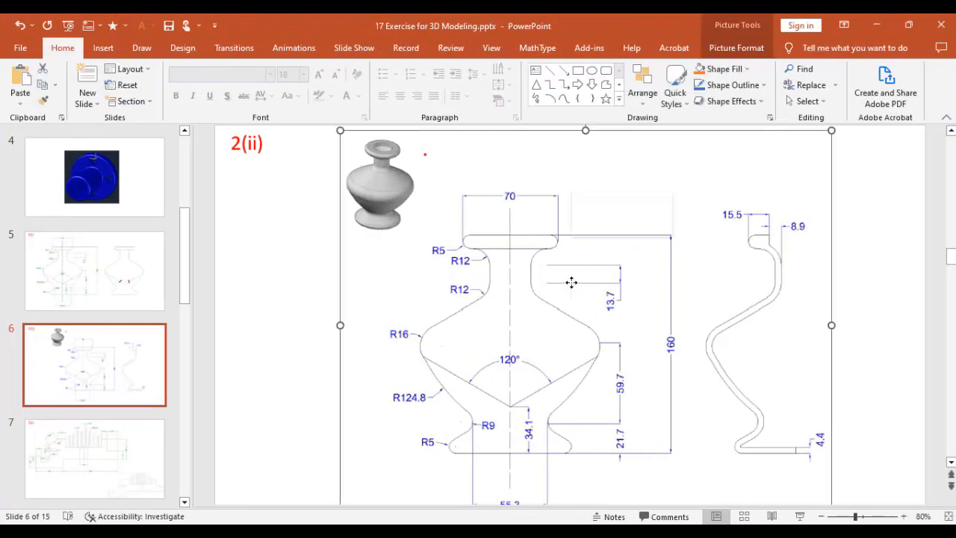
right_click(572, 283)
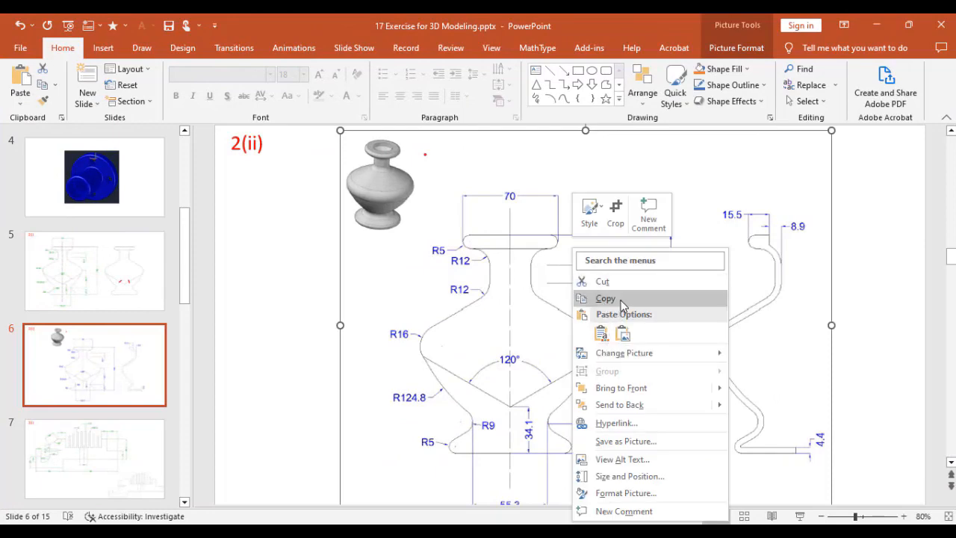
left_click(598, 298)
Step: Switch to AutoCAD and paste the vase picture into Drawing1.dwg, accepting the OLE text size settings
key("alt+Tab")
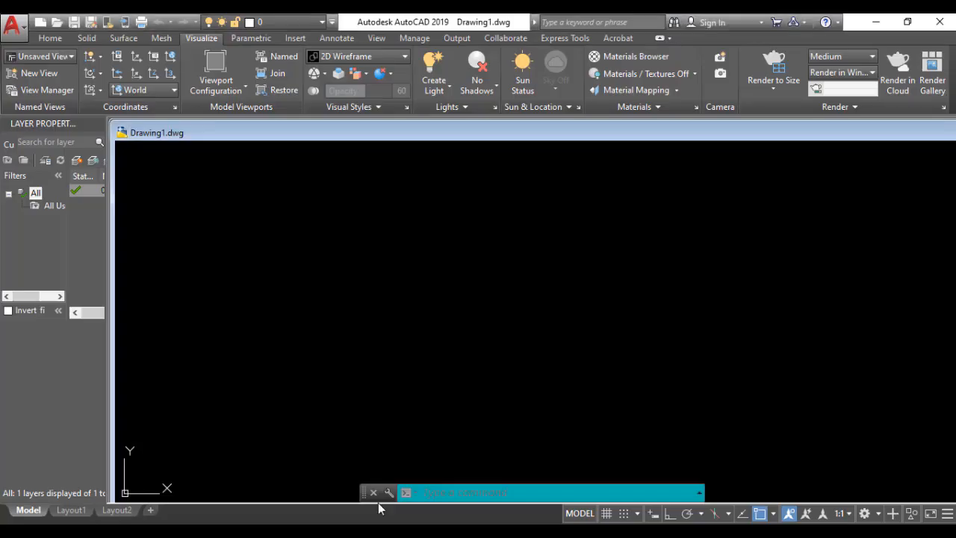
right_click(243, 223)
mouse_move(291, 257)
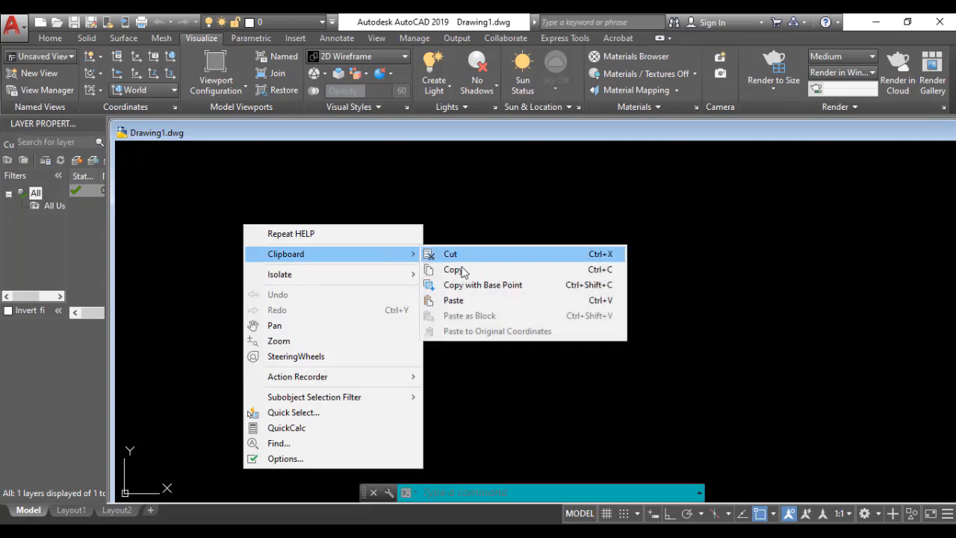
left_click(453, 300)
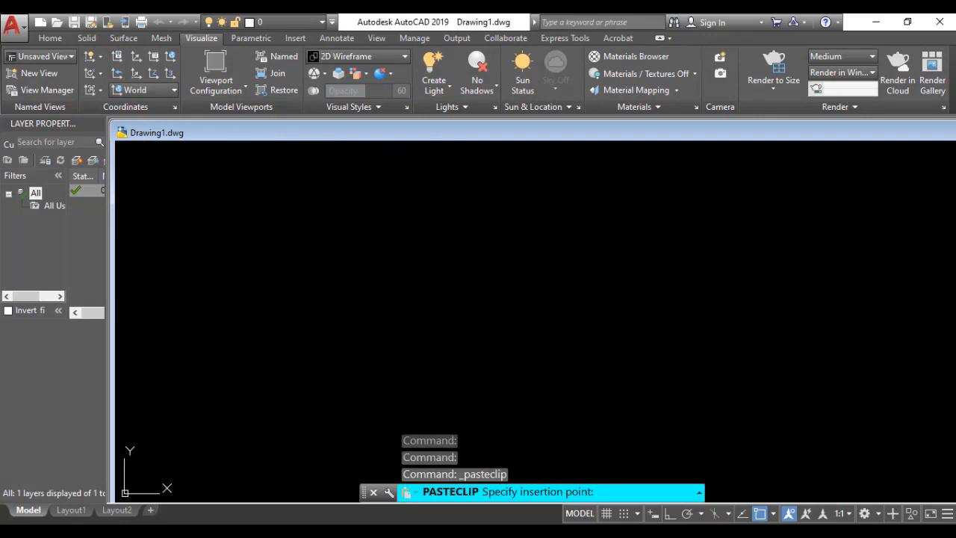
left_click(233, 405)
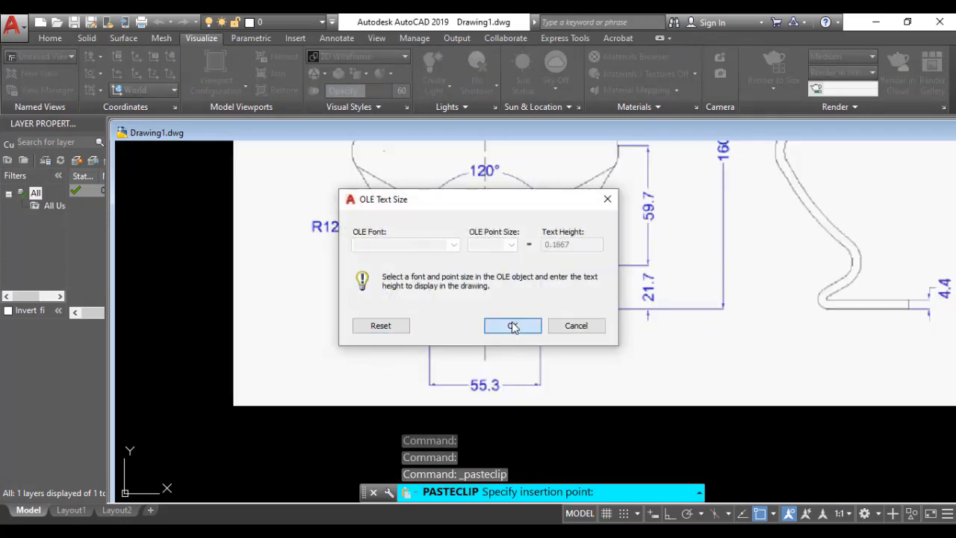
left_click(512, 325)
scroll(573, 323, "down", 4)
middle_click_drag(572, 322, 278, 342)
scroll(319, 342, "up", 2)
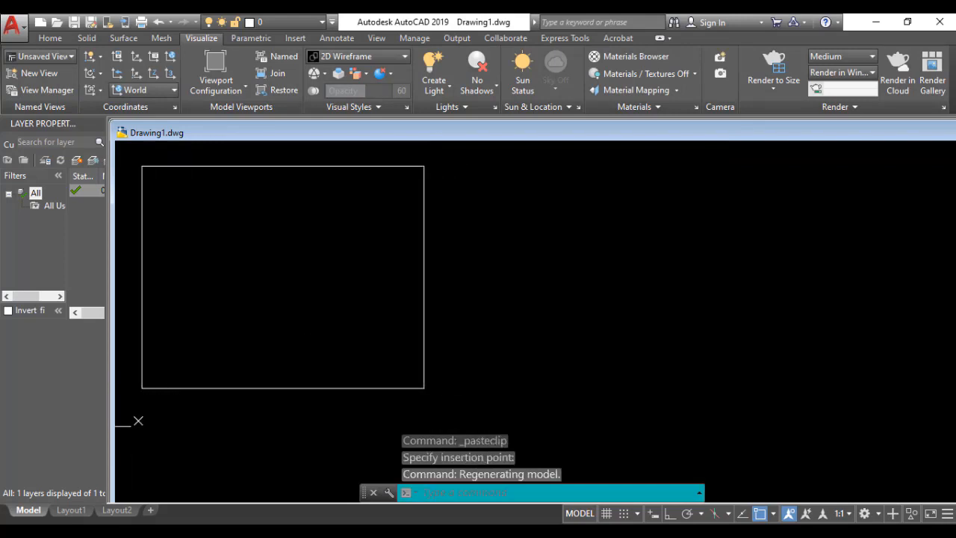
Step: Configure the drawing units to decimal lengths with 0.0 precision and an insertion scale in millimeters
left_click(482, 489)
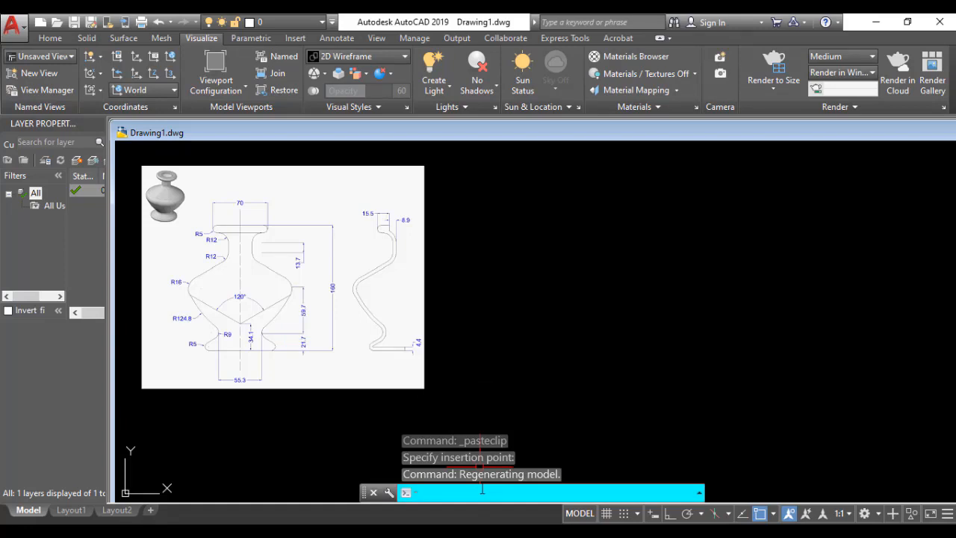
type("uni")
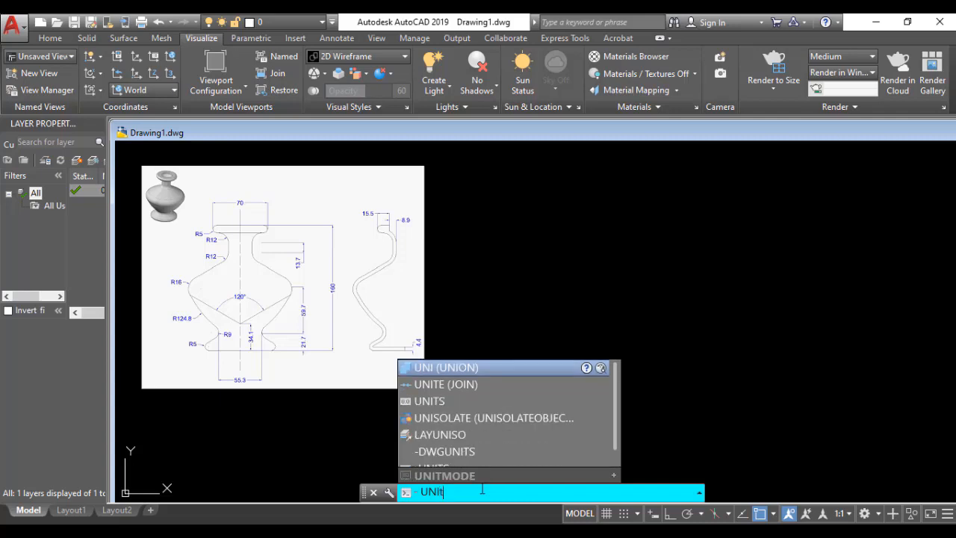
type("t")
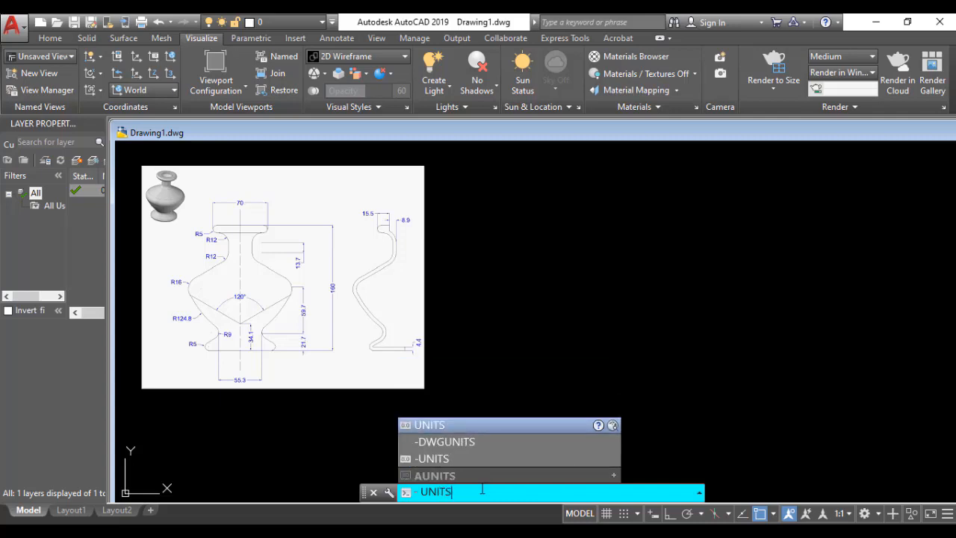
key("Return")
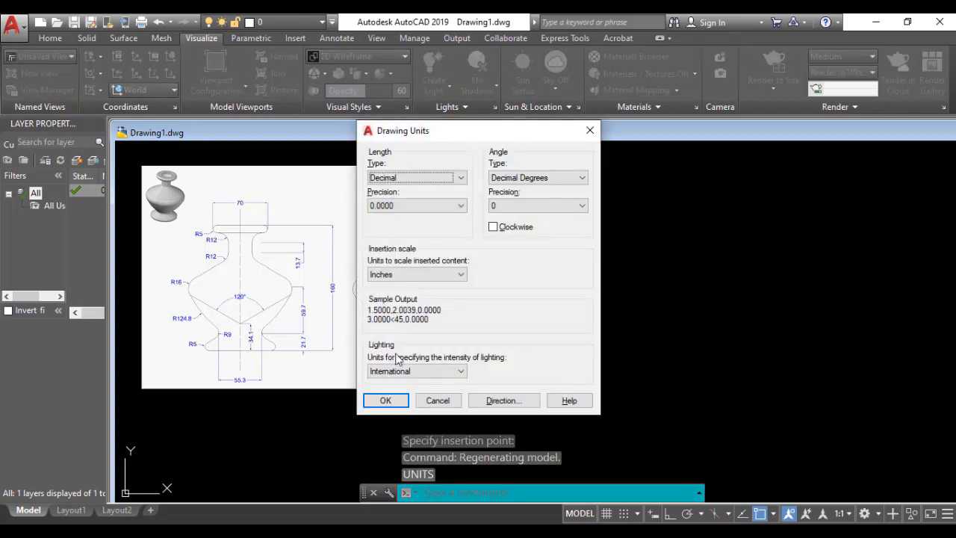
left_click(462, 178)
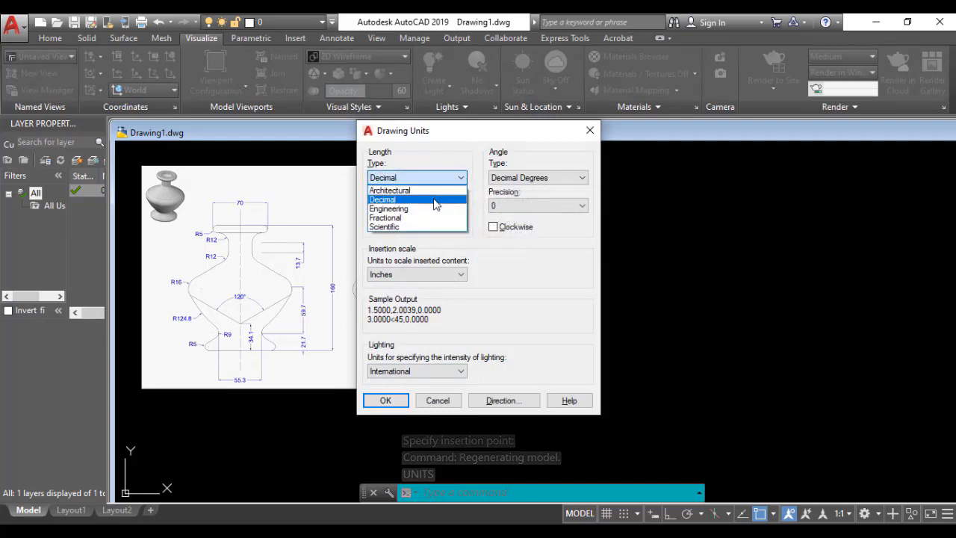
left_click(438, 200)
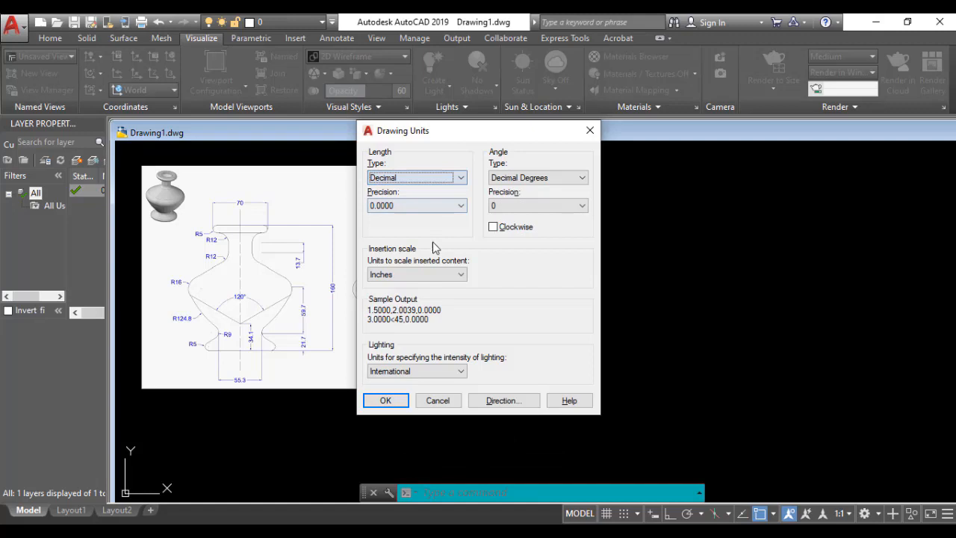
left_click(461, 207)
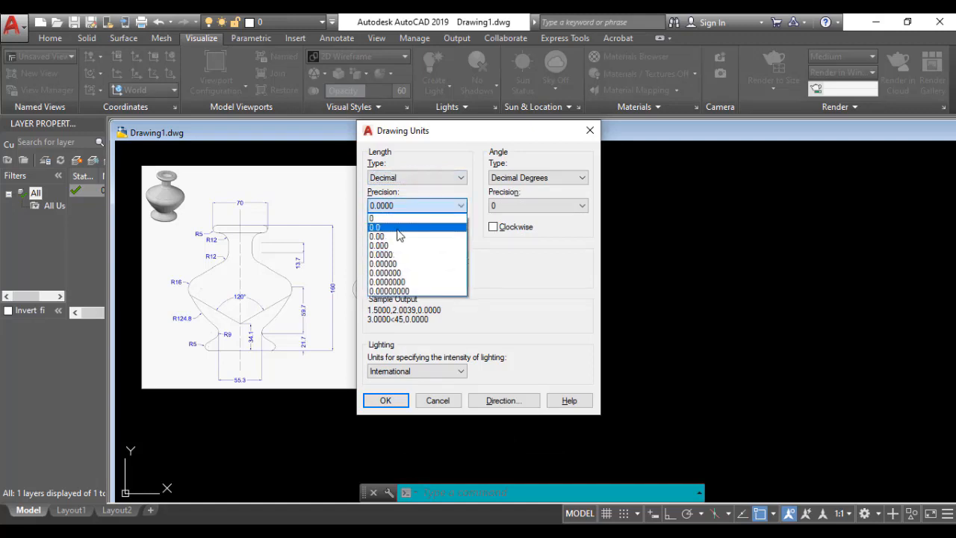
left_click(398, 228)
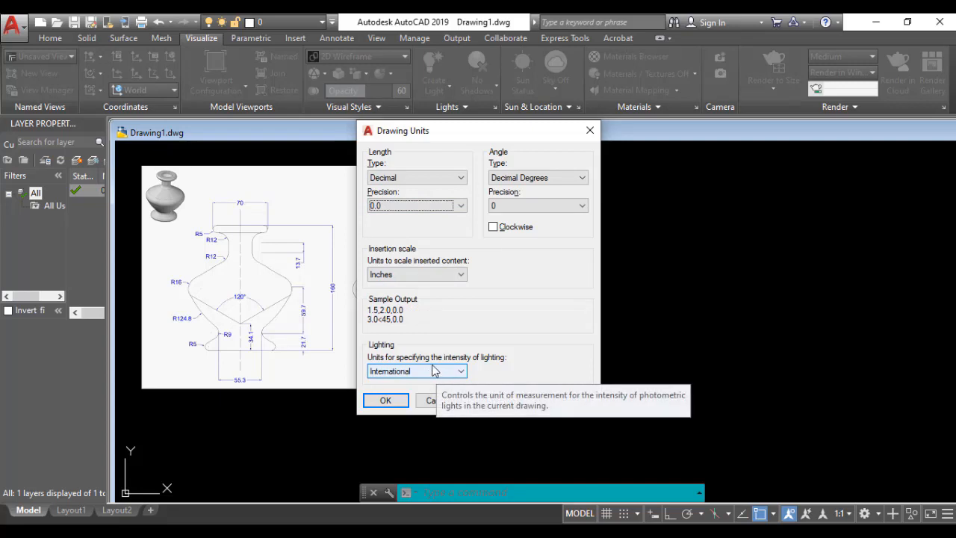
left_click(450, 274)
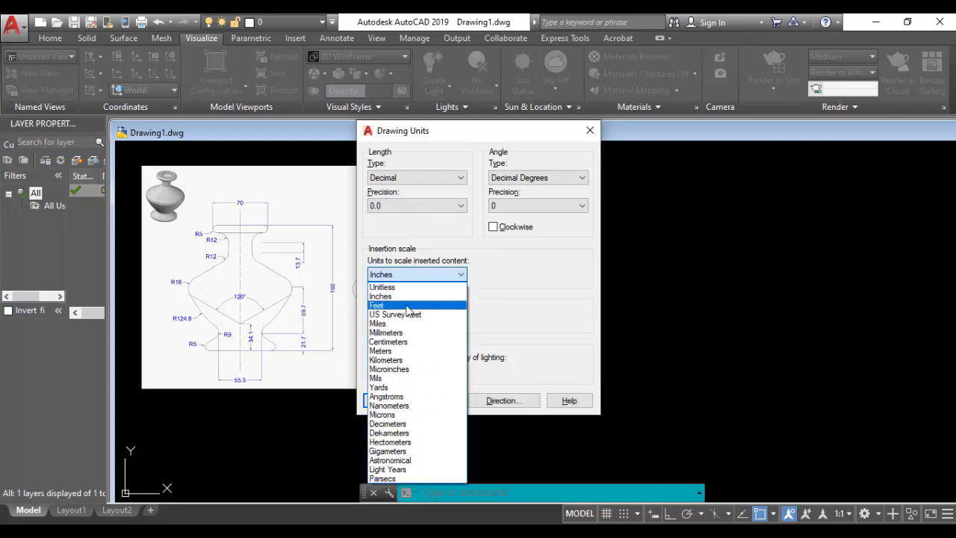
left_click(402, 332)
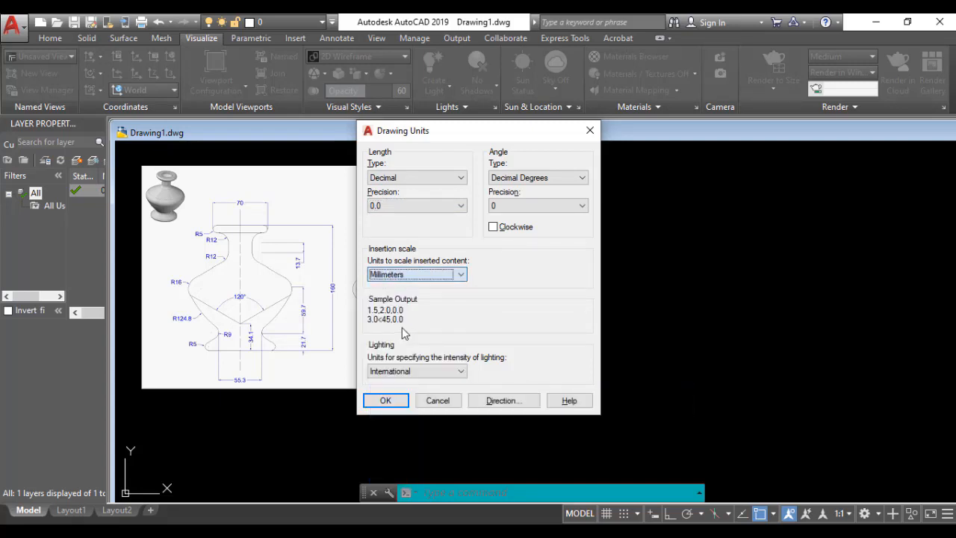
left_click(388, 401)
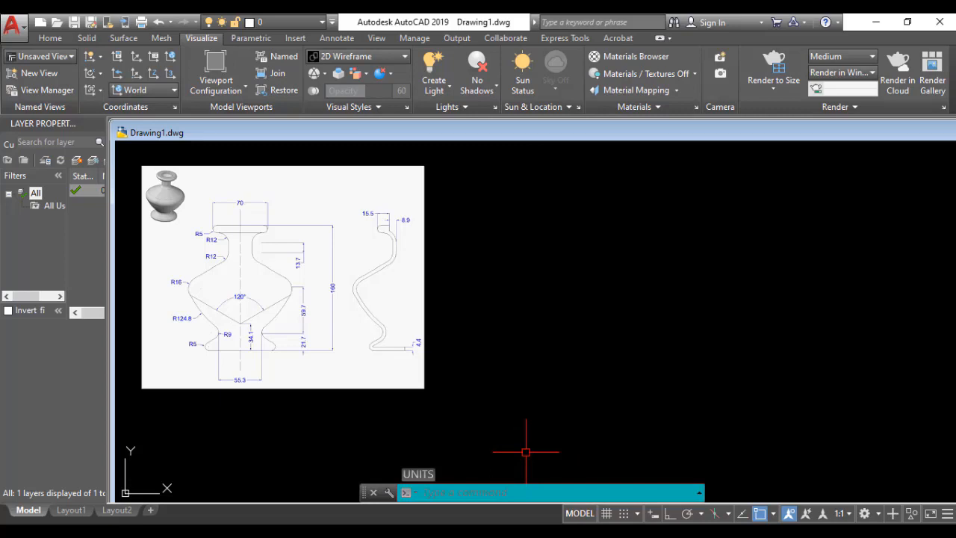
Step: Set the model space limits from lower left corner 0,0 to upper right corner 200,200
type("l")
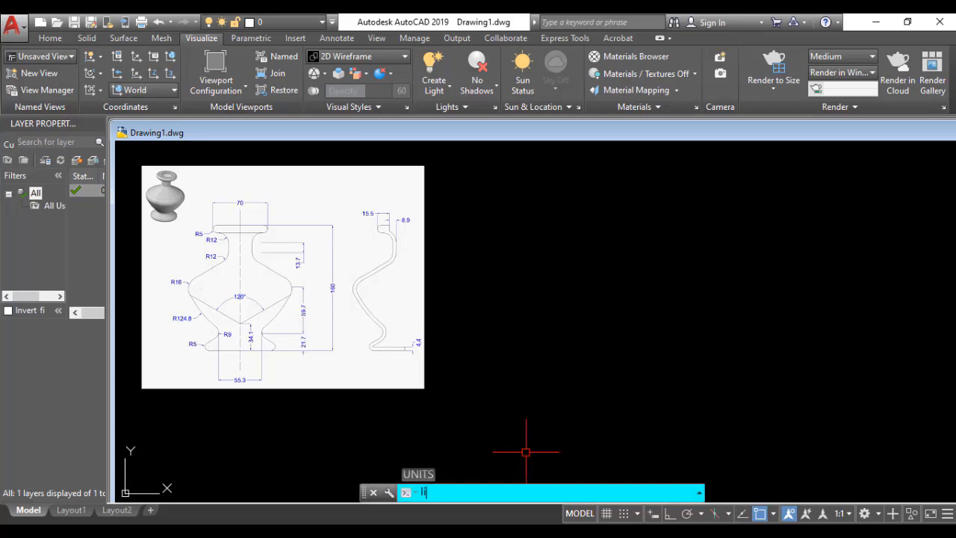
type("imi")
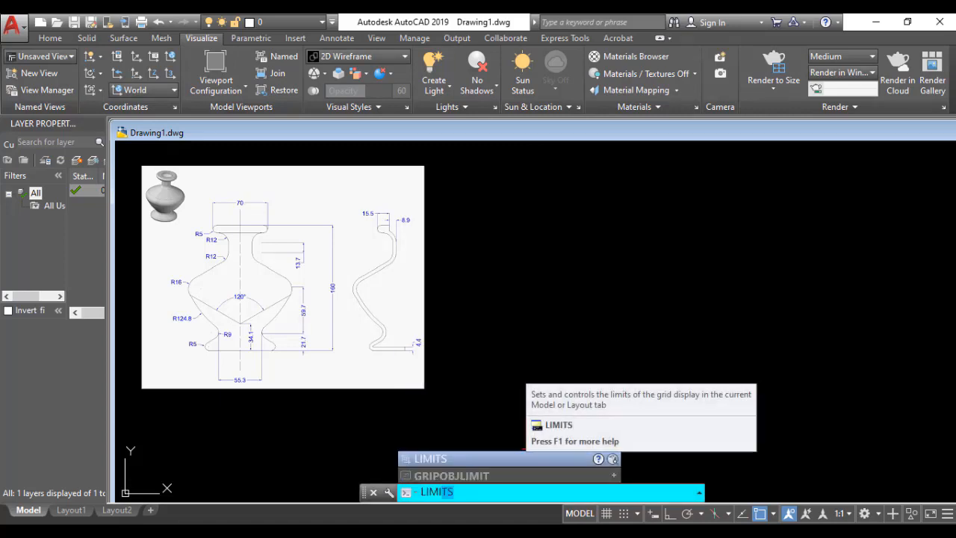
type("ts")
key("Return")
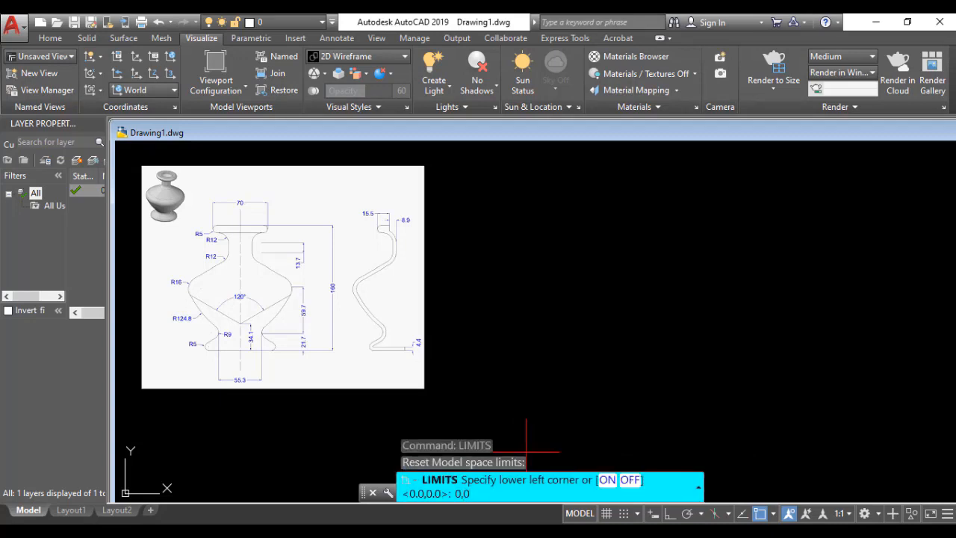
key("Return")
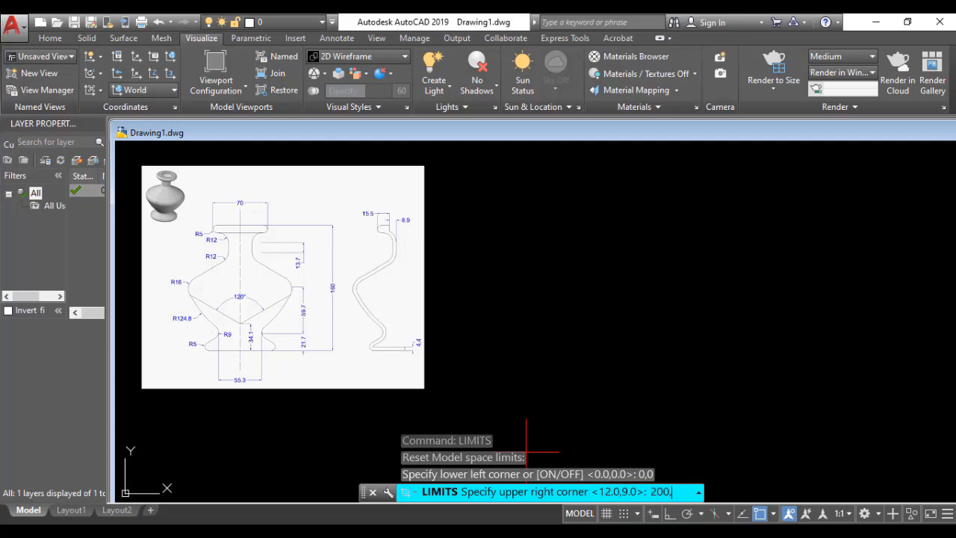
key("Return")
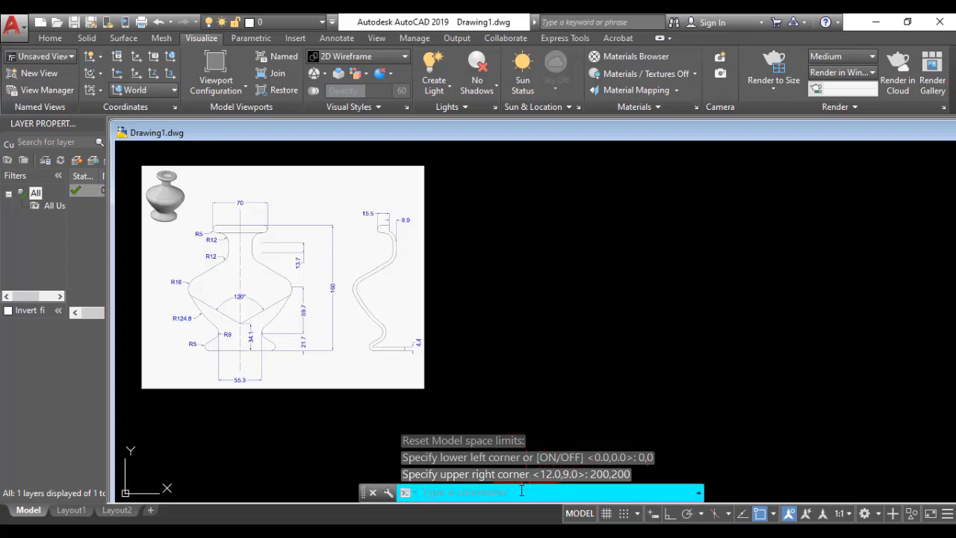
Step: Run LIMITS again to check the model space limits, accepting the default values for both corners
type("LIMITs")
key("Return")
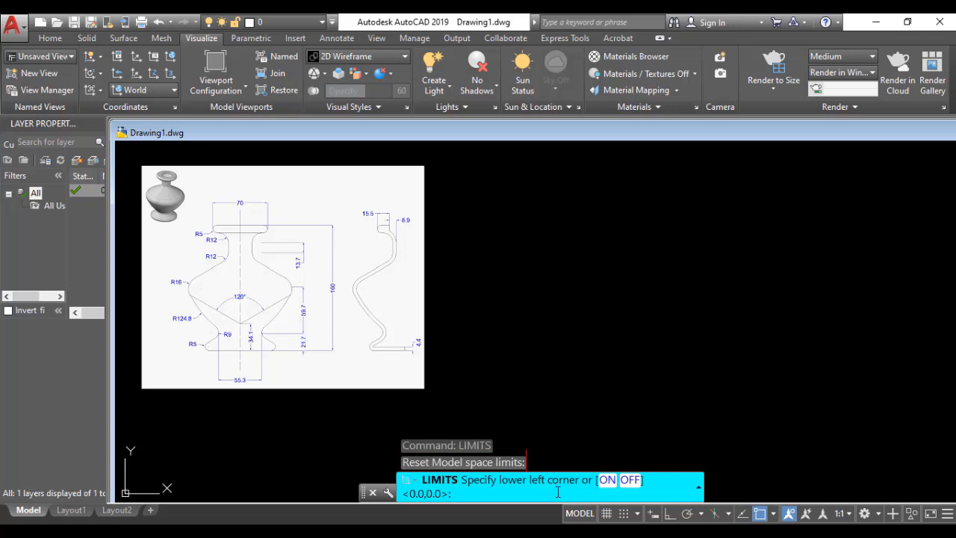
key("Return")
key("Return")
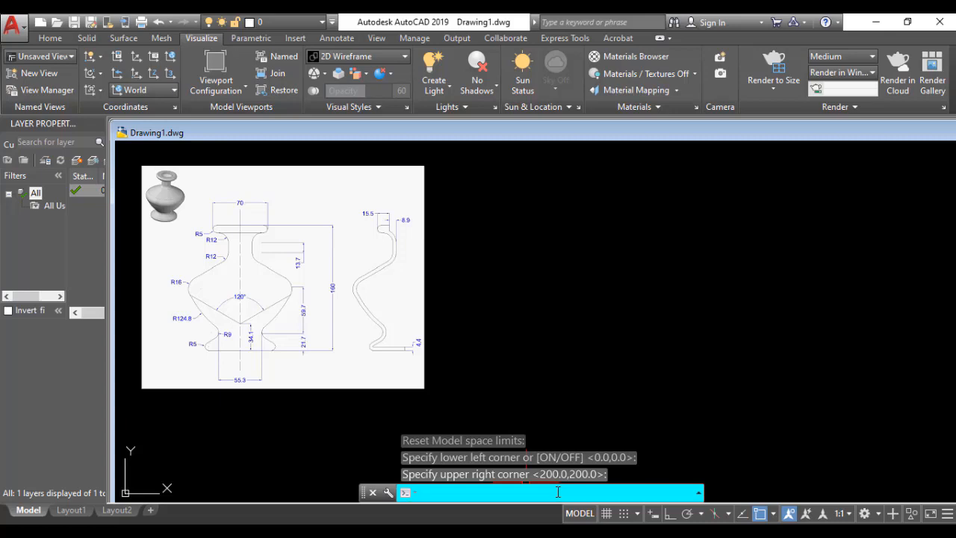
Step: Draw a rectangle from 0,0 to 200,200 to outline the drawing limits
type("rec")
key("Return")
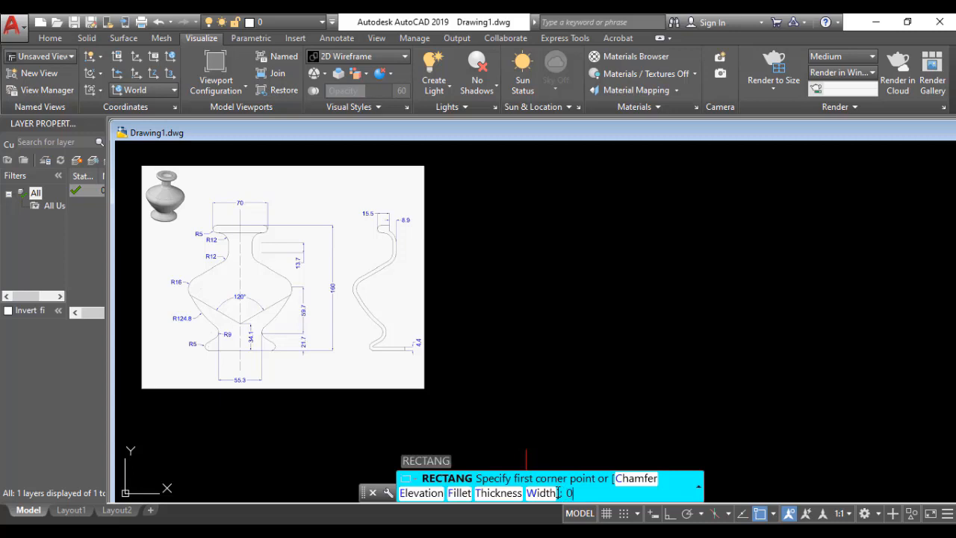
key("Return")
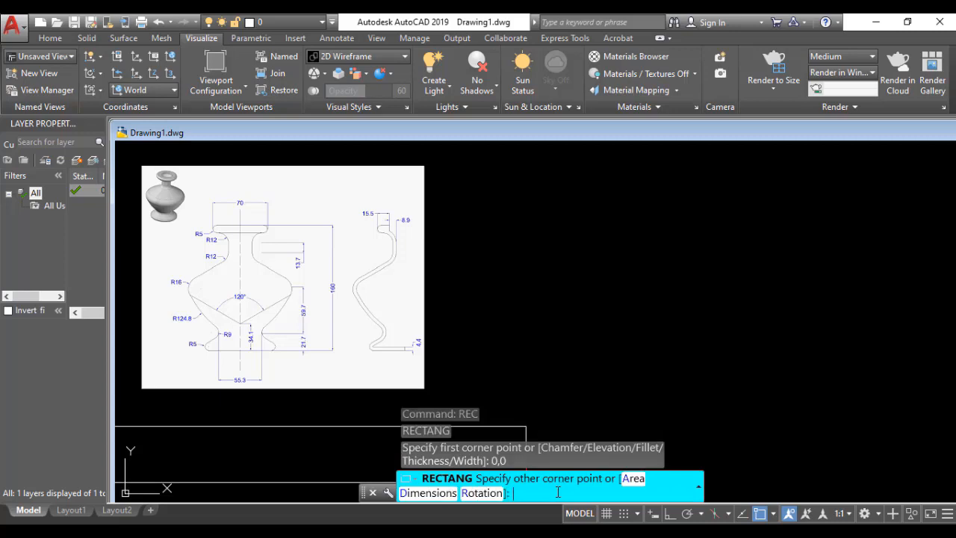
type("200,200")
key("Return")
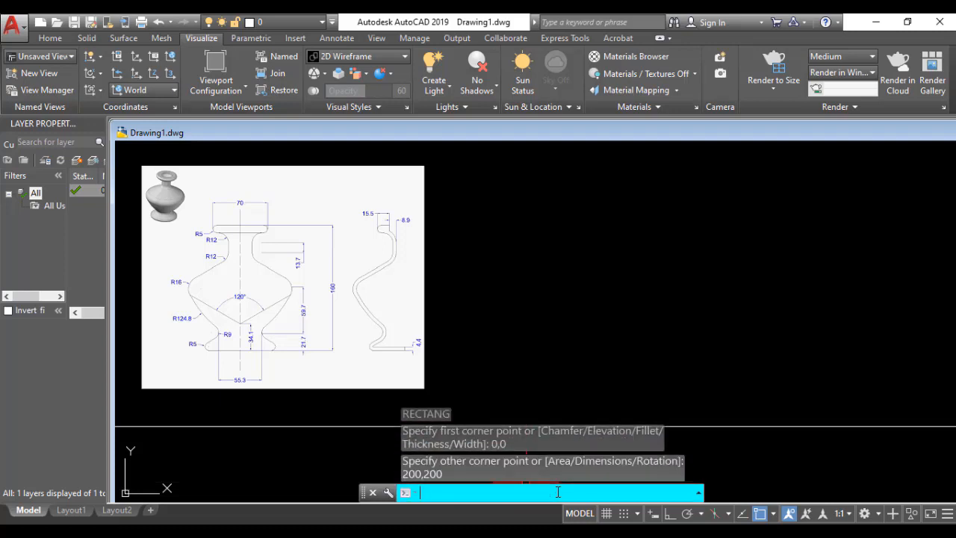
scroll(505, 326, "down", 10)
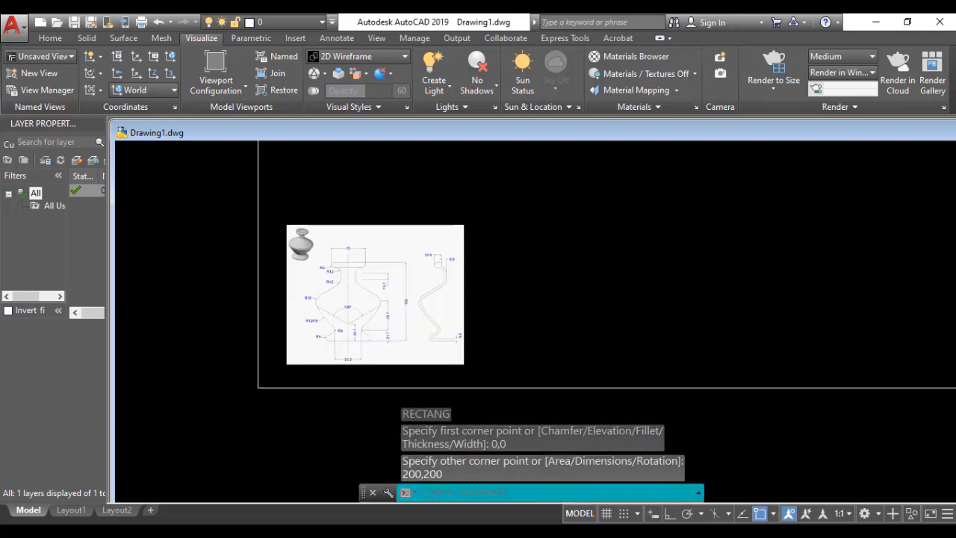
mouse_move(589, 303)
middle_mouse_down()
mouse_move(512, 348)
mouse_move(480, 324)
mouse_move(392, 325)
middle_mouse_up()
scroll(425, 327, "up", 2)
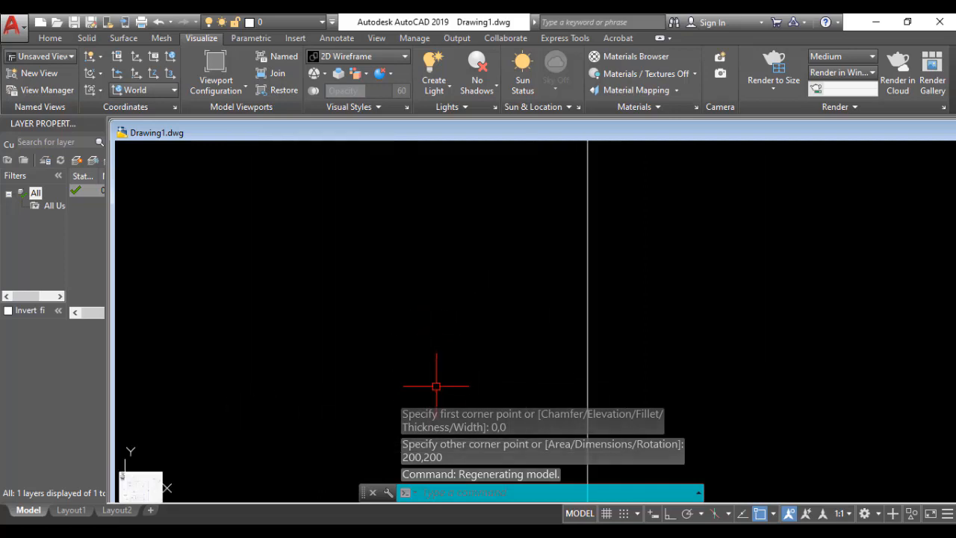
scroll(436, 381, "down", 2)
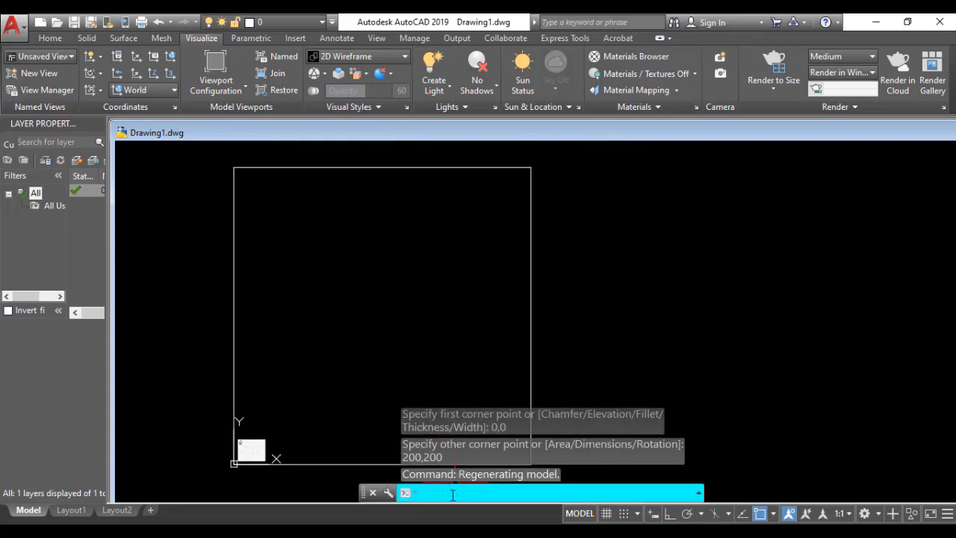
Step: Turn on limits checking for the model space
type("mi")
key("Return")
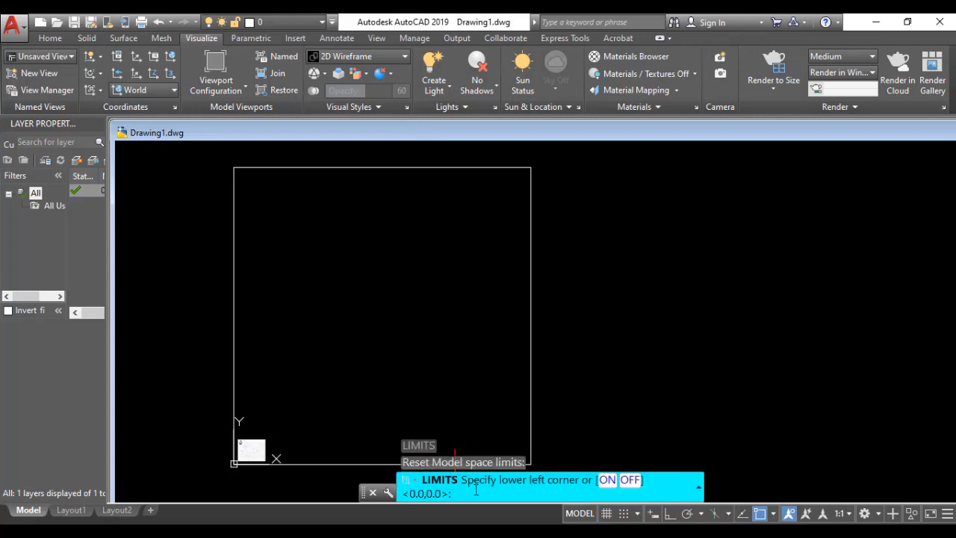
left_click(605, 479)
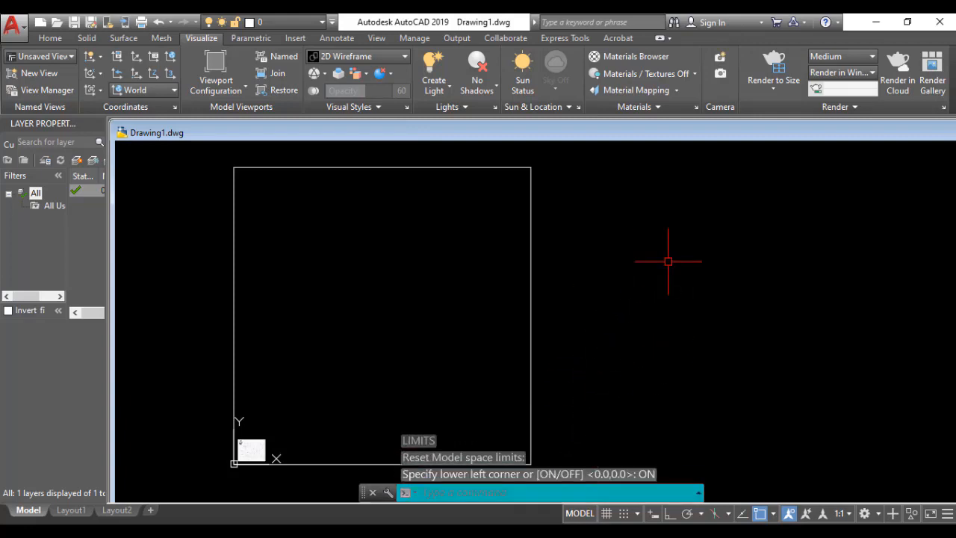
Step: Draw a circle with a radius of about 28 mm inside the right half of the limits rectangle
type("c")
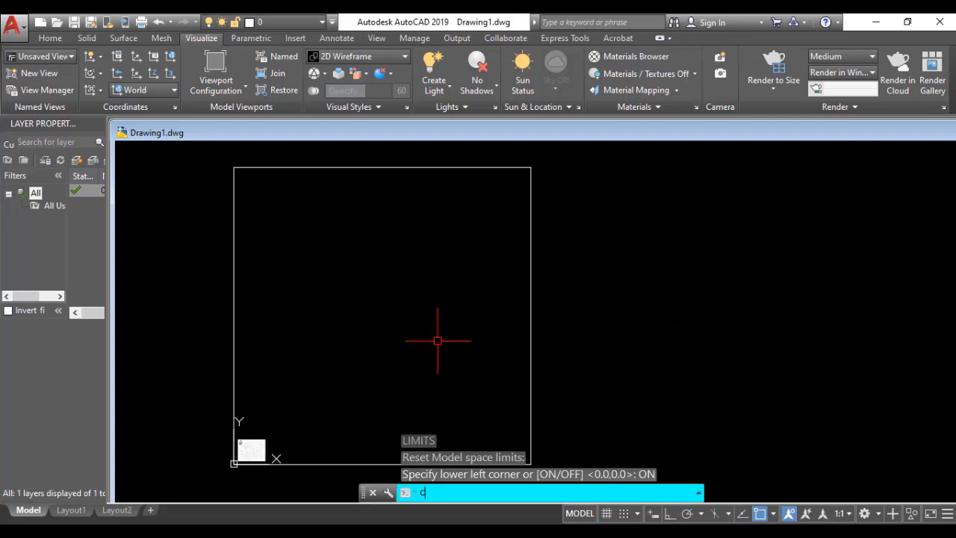
key("Return")
left_click(472, 305)
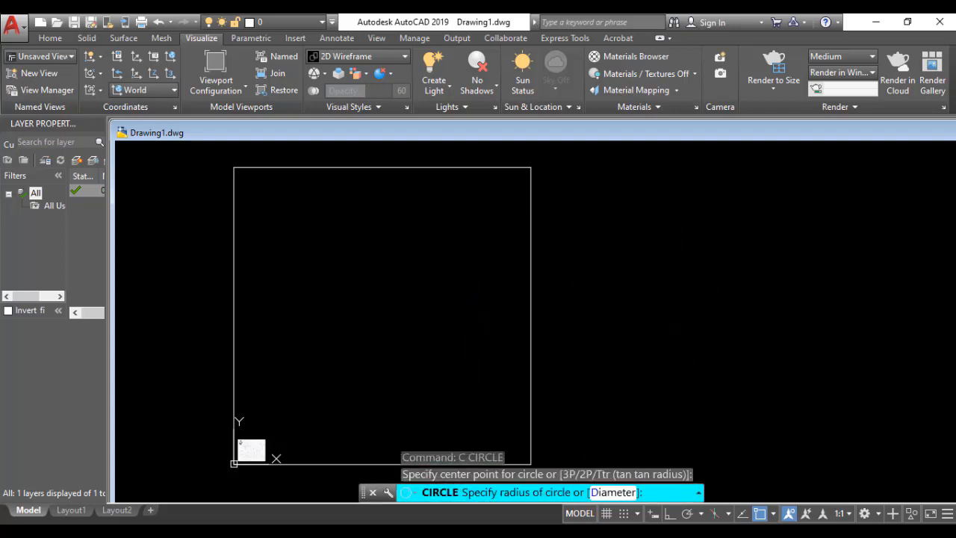
left_click(473, 346)
Step: Try to centre a circle outside the limits, and draw it inside the rectangle's left edge with a radius of about 27.7 mm
type("c")
key("Return")
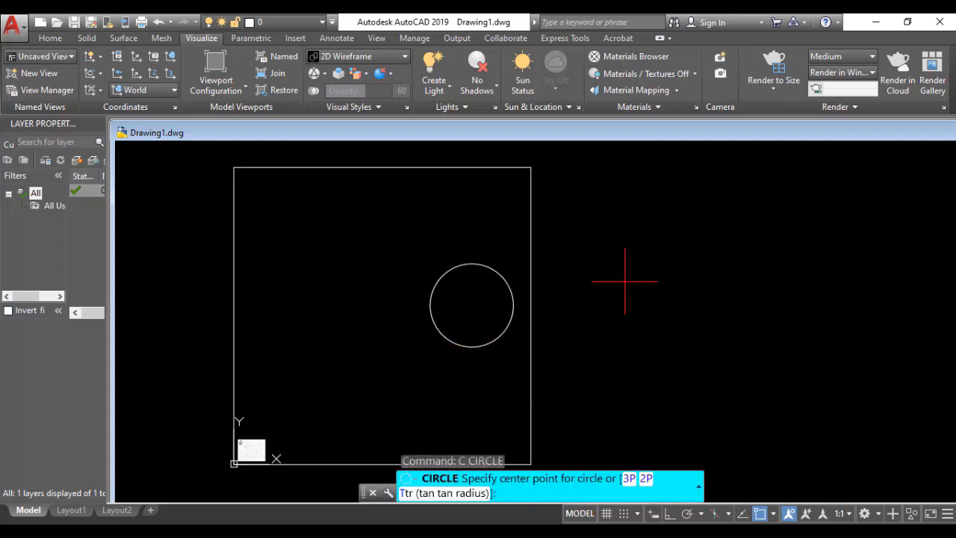
left_click(623, 272)
left_click(661, 299)
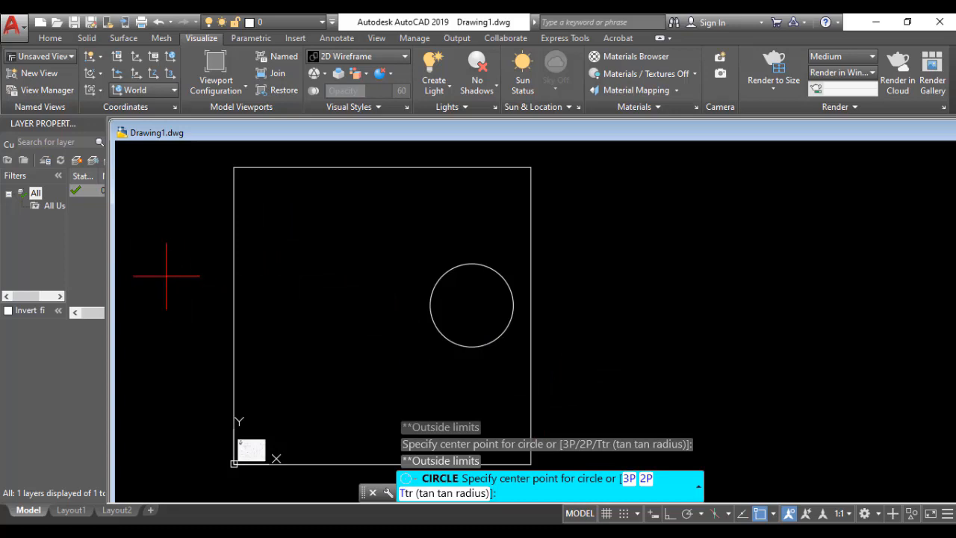
left_click(265, 277)
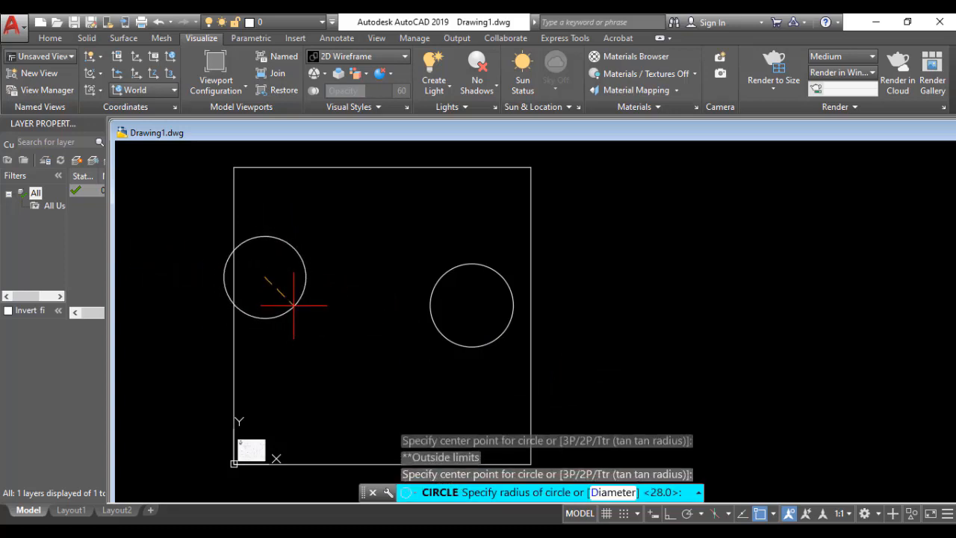
left_click(293, 306)
Step: Draw a circle with a radius of about 52.2 mm, centred just inside the left edge below the previous circle
key("Return")
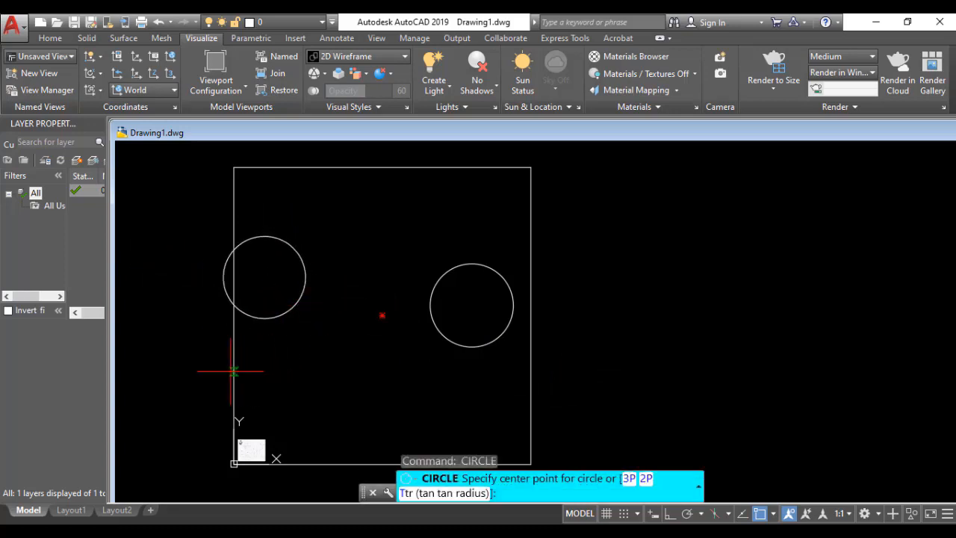
left_click(249, 361)
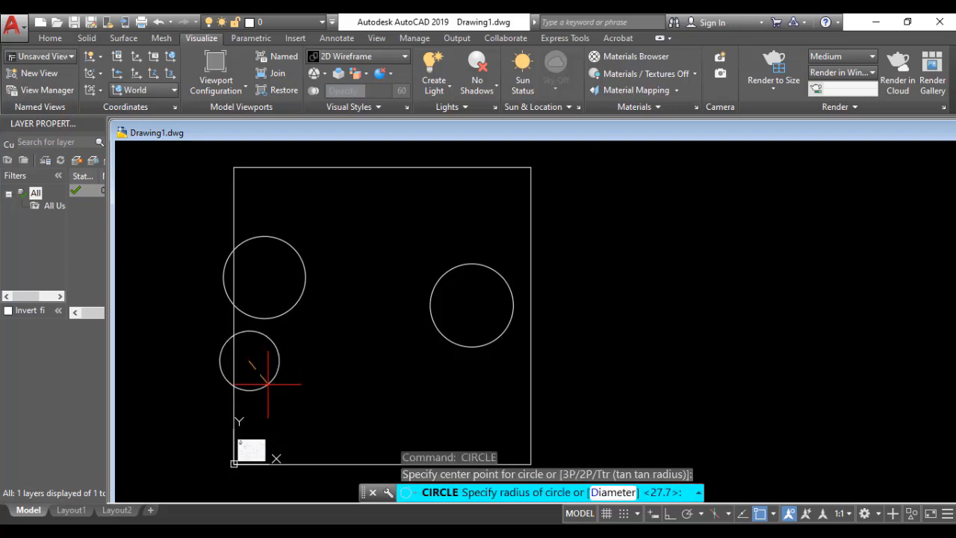
left_click(316, 390)
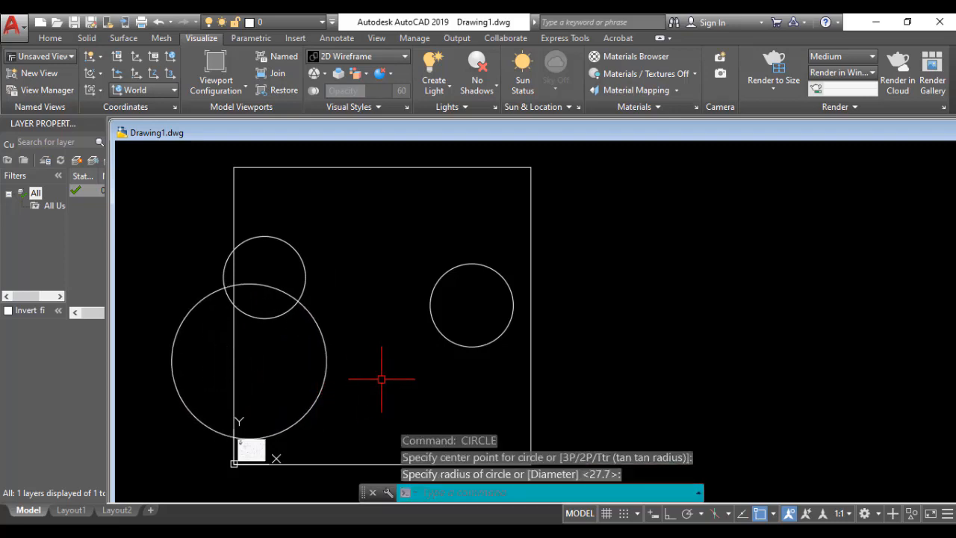
Step: Move the right-hand circle by its centre to a point outside the right edge of the limits rectangle
type("m")
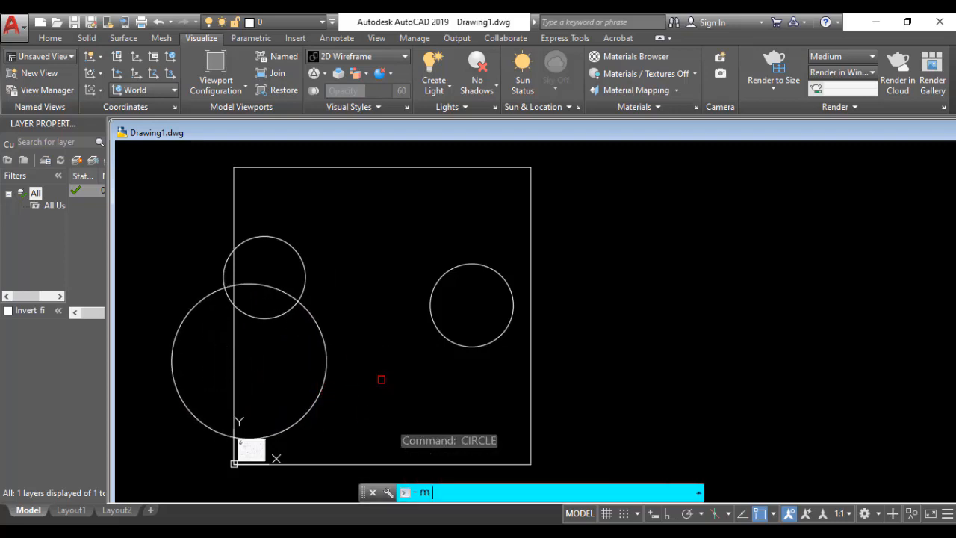
key("Return")
left_click(450, 342)
key("Return")
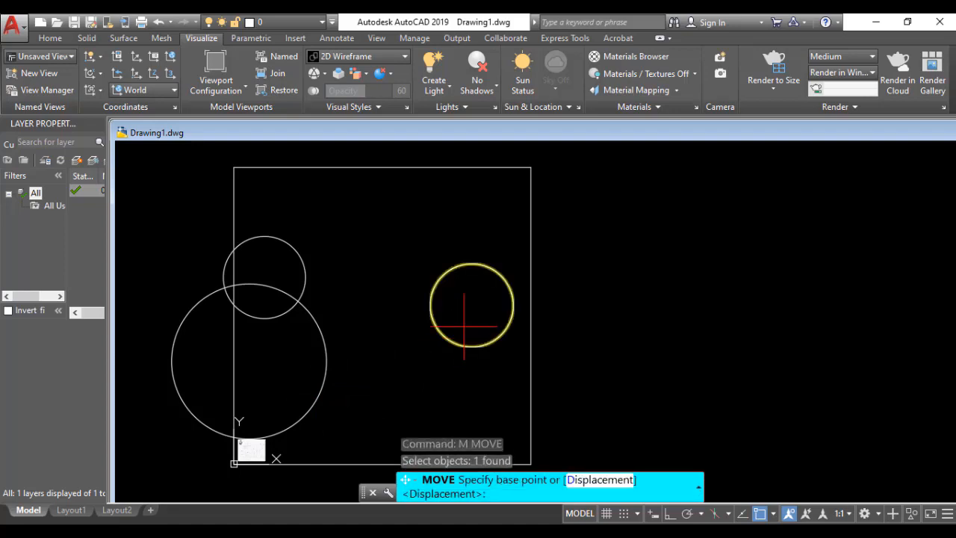
left_click(472, 305)
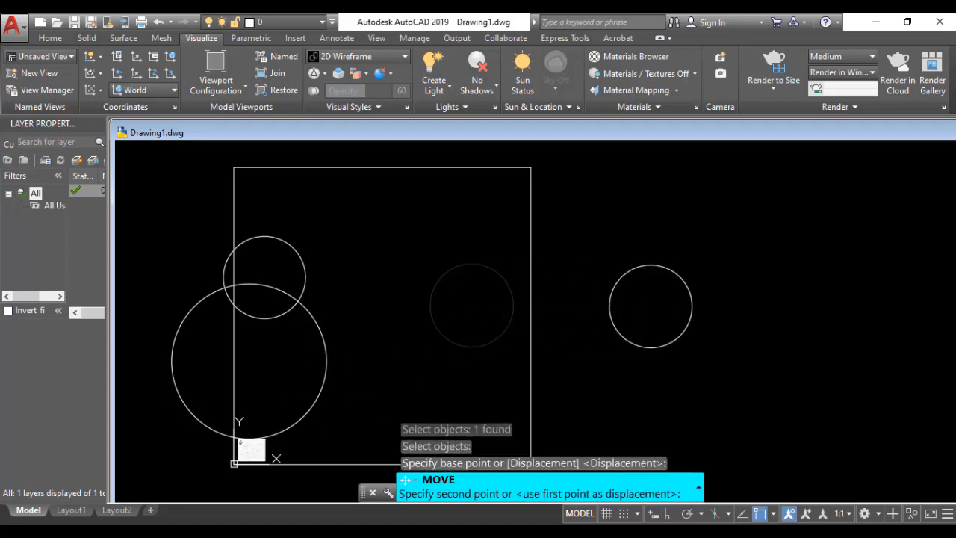
left_click(651, 307)
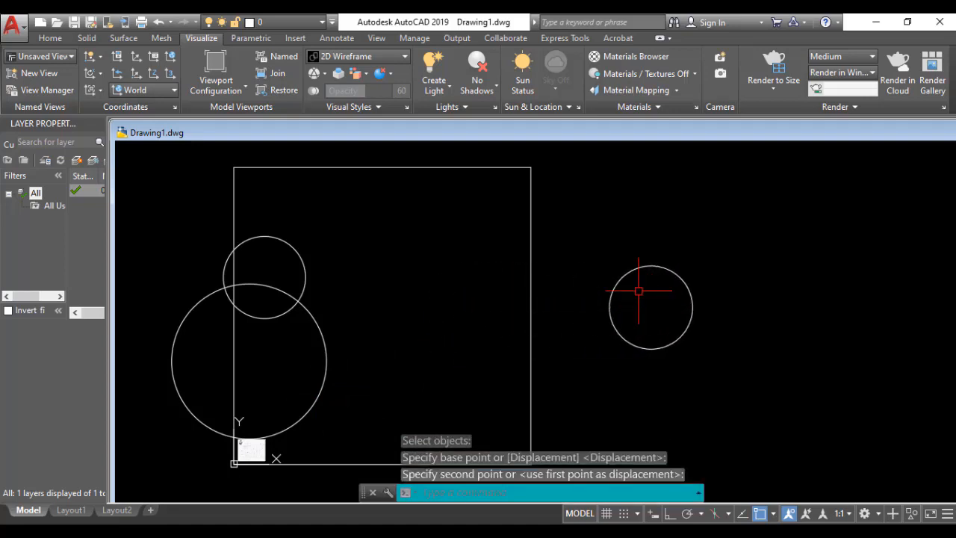
Step: Try to centre another circle outside the limits, to the right of the moved circle
type("c")
key("Return")
left_click(773, 324)
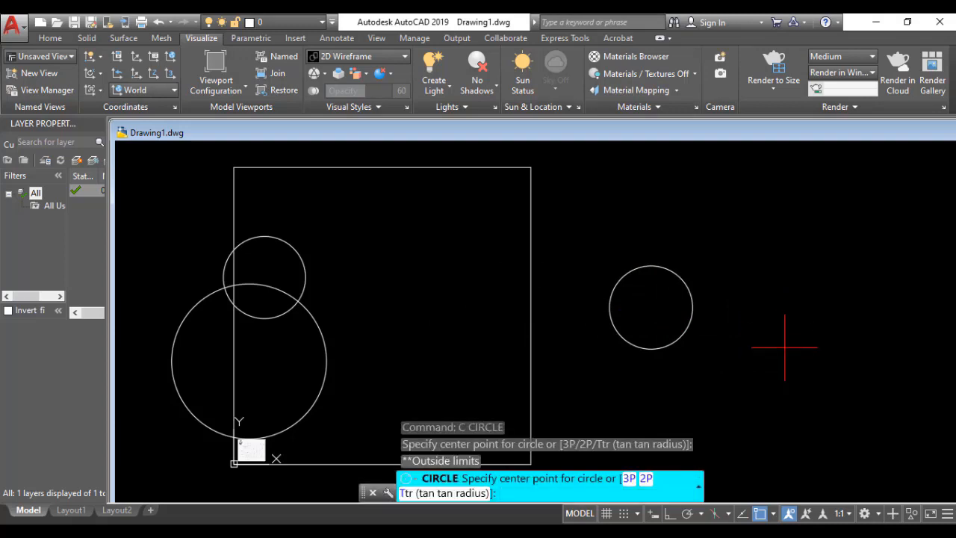
key("Escape")
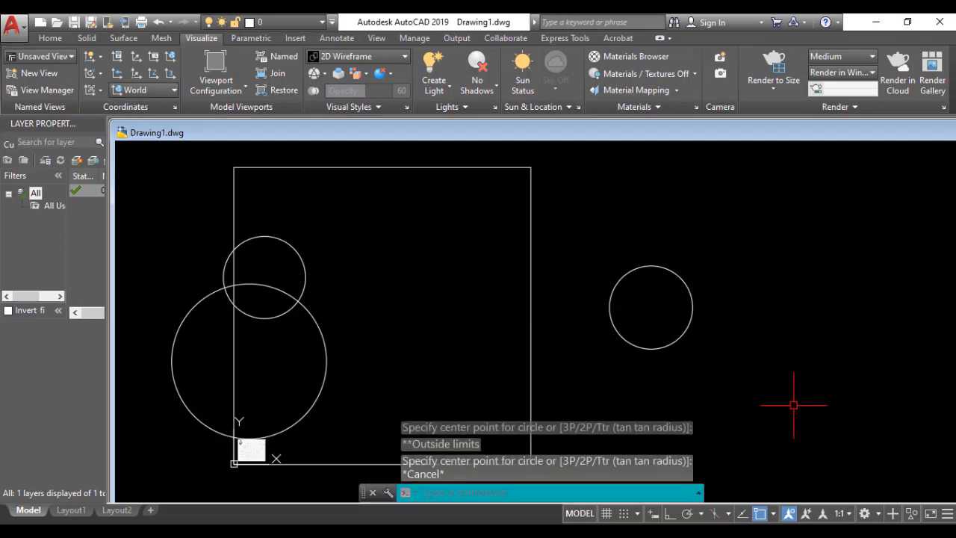
Step: Turn off limits checking for the model space with the LIMITS command
type("limit")
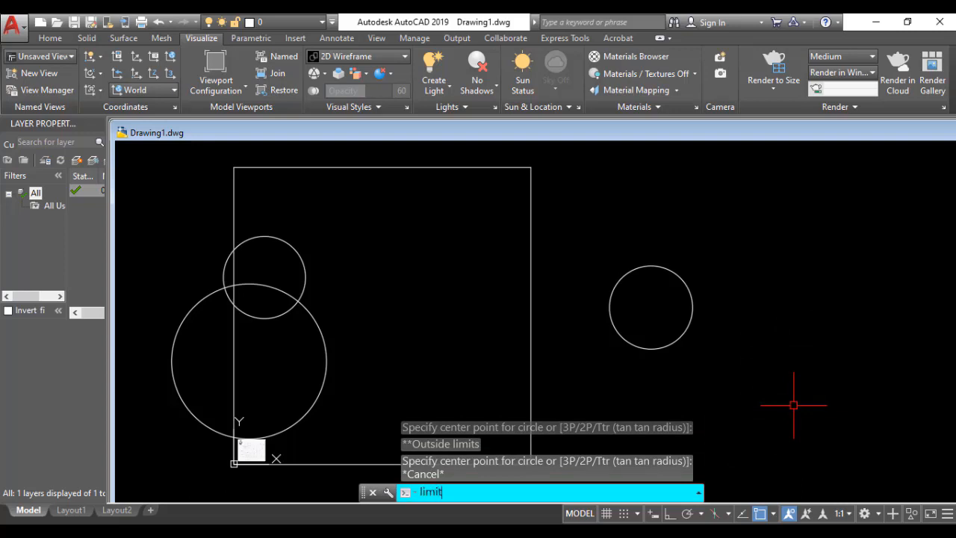
type("s")
key("Return")
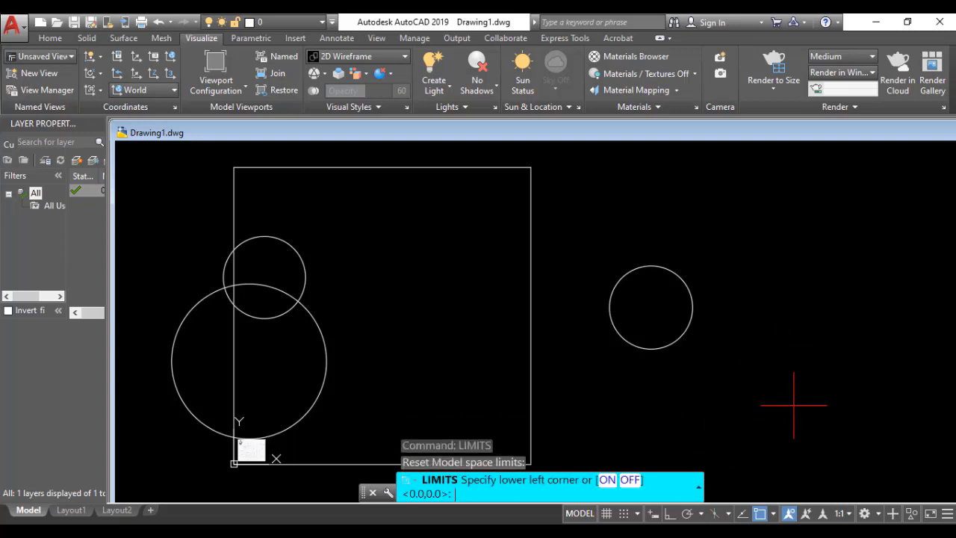
left_click(631, 480)
Step: Draw two circles outside the limits rectangle: one about 31.4 mm in radius at the far right, the other below left of the moved circle
type("c")
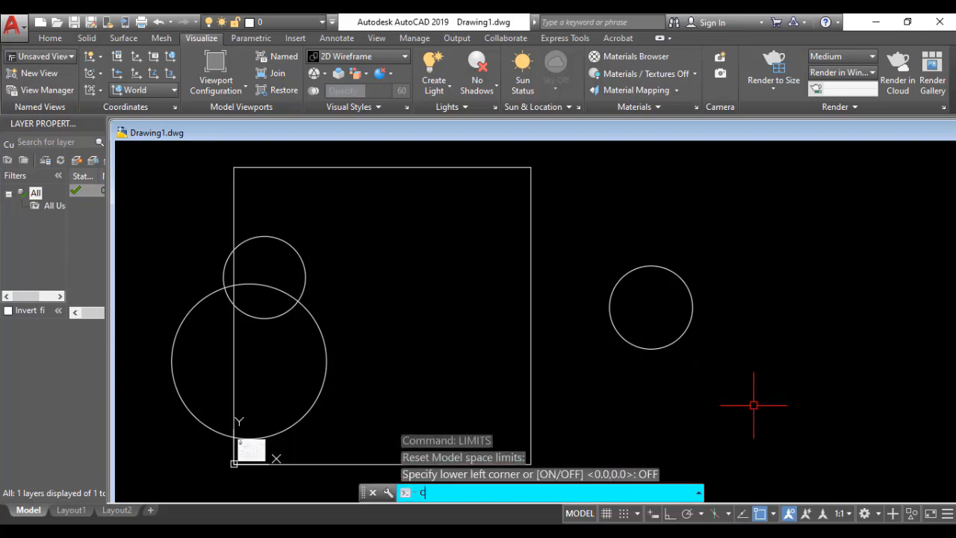
key("Return")
left_click(771, 362)
left_click(796, 401)
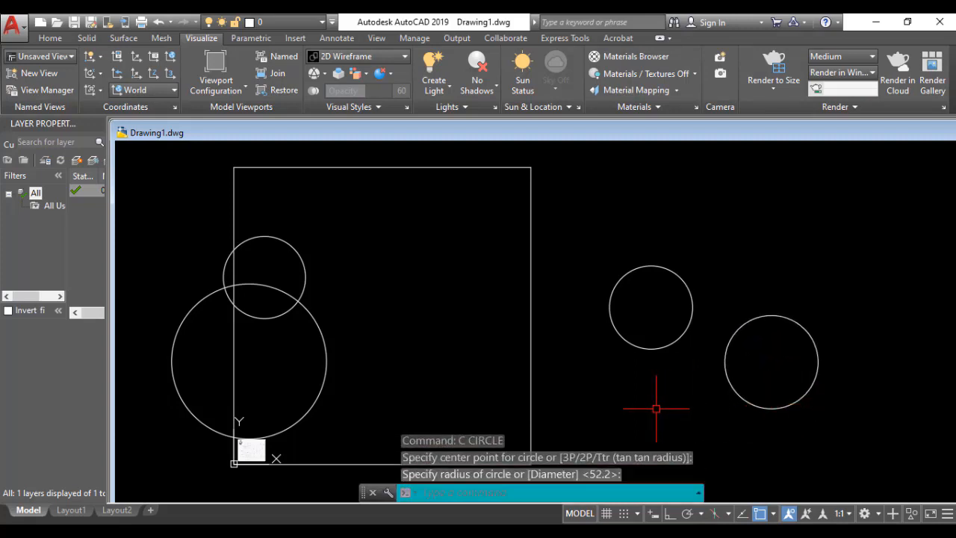
type("c")
key("Return")
left_click(608, 385)
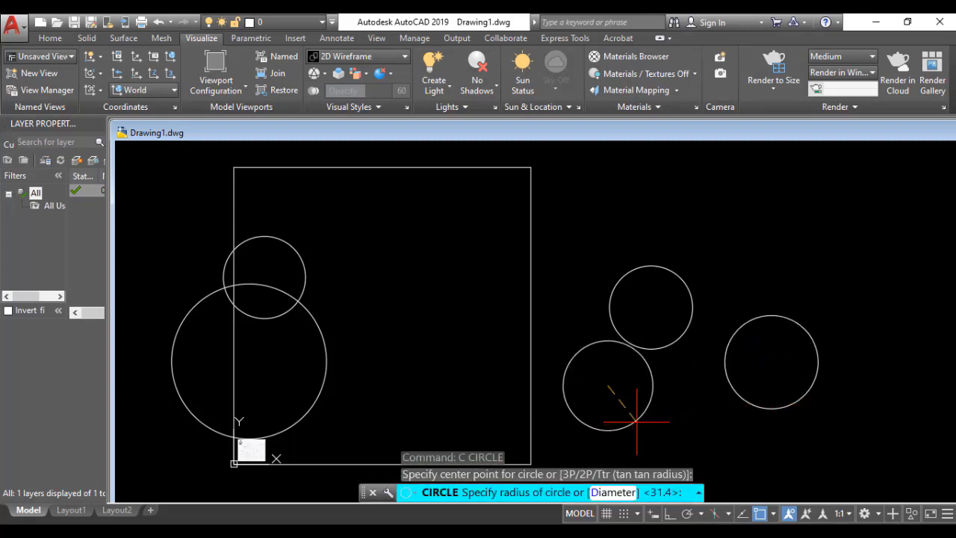
left_click(641, 426)
Step: Erase the three circles outside the rectangle and the two circles crossing its left edge
left_click(858, 236)
left_click(598, 432)
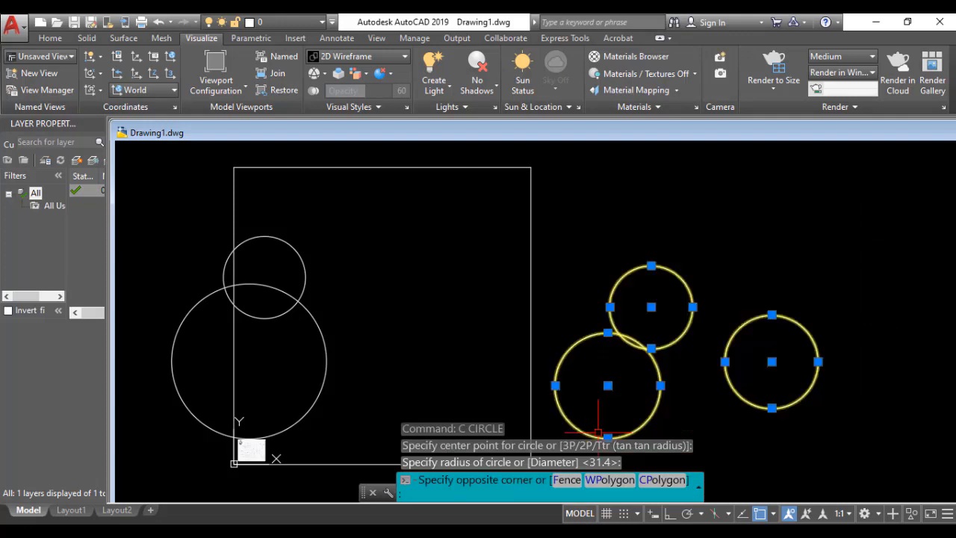
key("Delete")
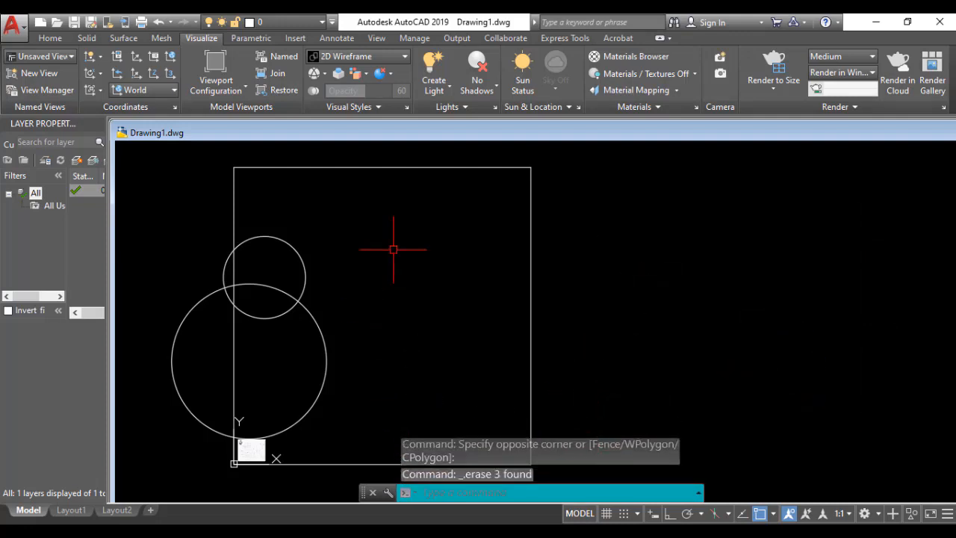
left_click(352, 245)
left_click(272, 398)
key("Delete")
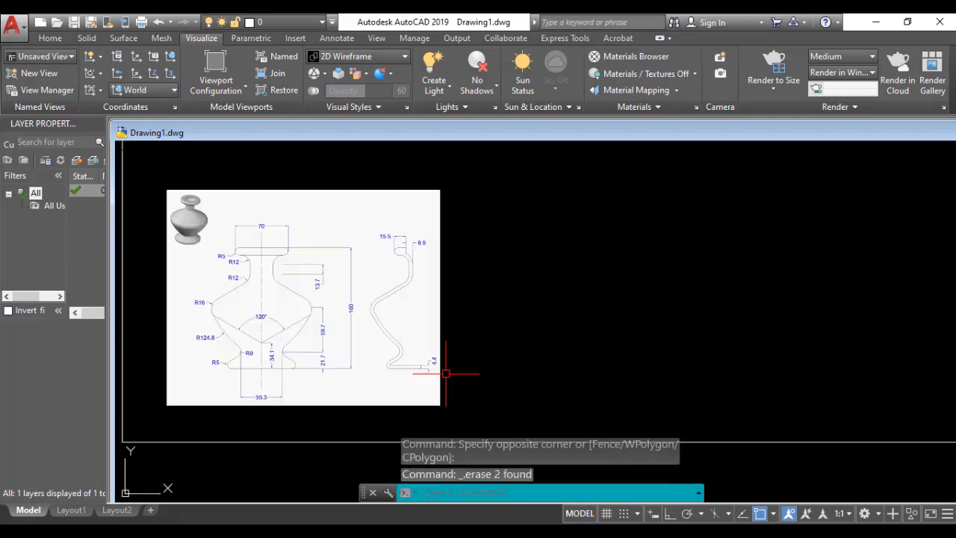
Step: Examine the vase reference image, reading the dimensions of the profile and of the wall section
scroll(444, 372, "up", 2)
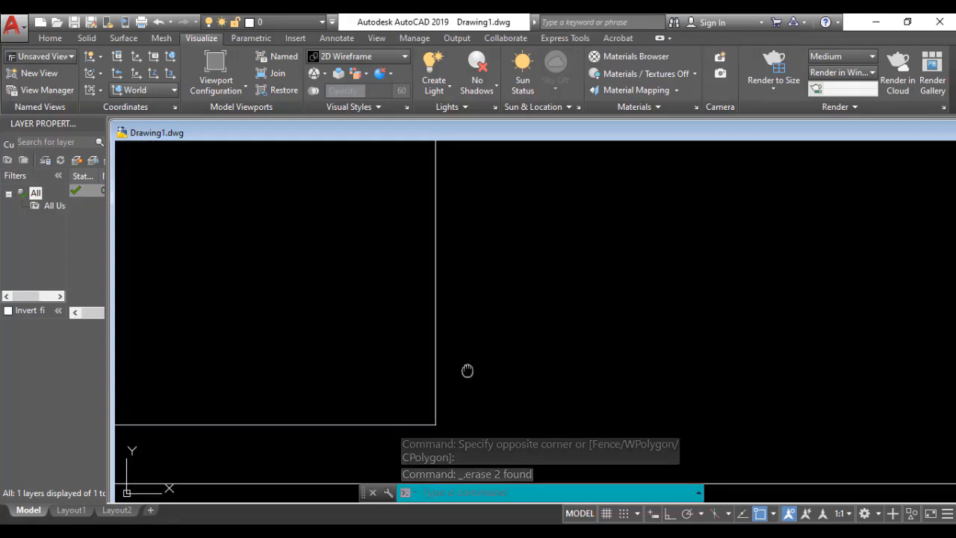
middle_click_drag(566, 400, 585, 399)
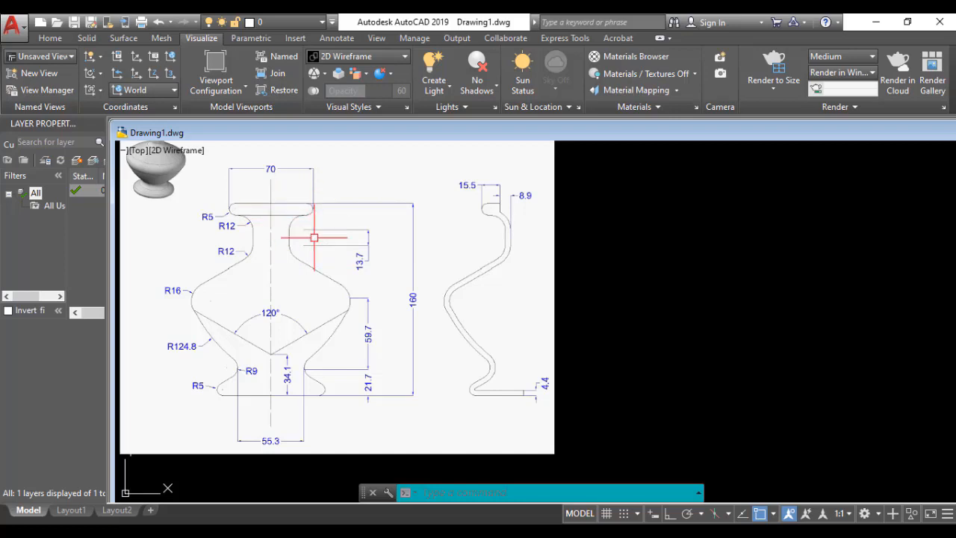
middle_click_drag(252, 206, 258, 279)
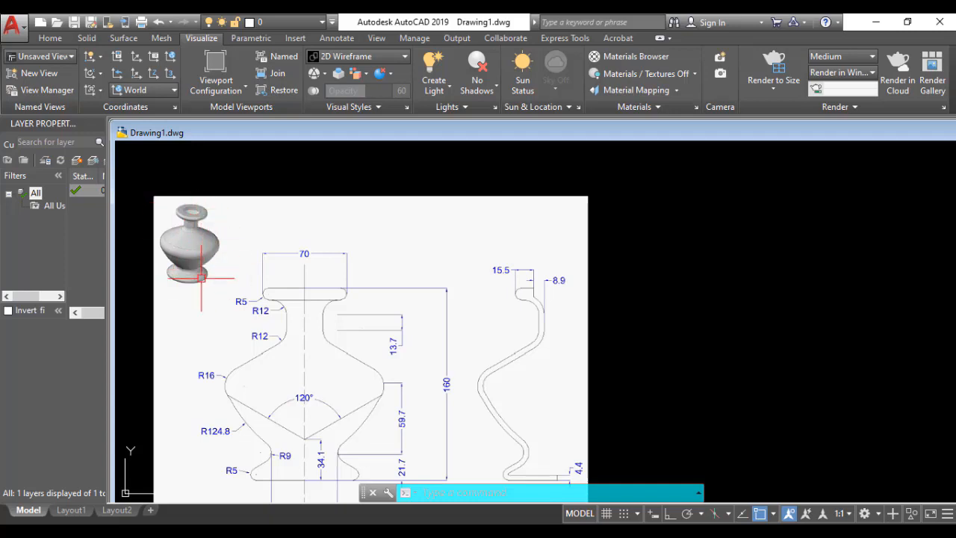
middle_click_drag(341, 305, 349, 269)
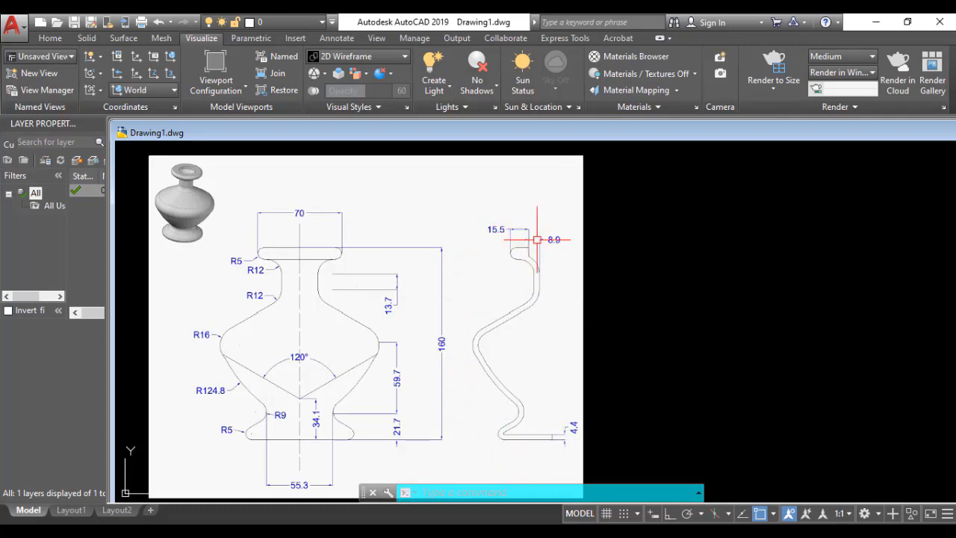
middle_click_drag(540, 402, 539, 381)
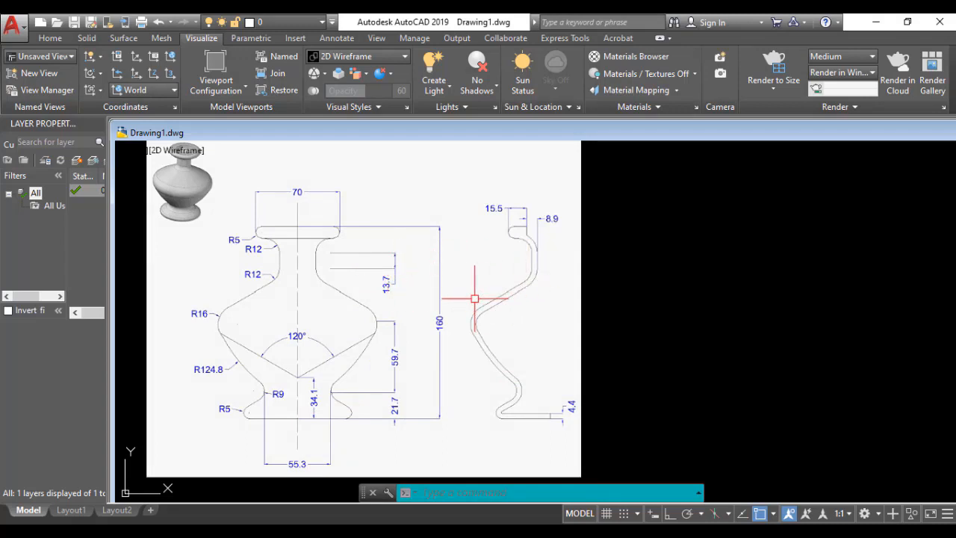
Step: Open the Layer Properties Manager with the LAYER command and set the palette to auto-hide
left_click(461, 493)
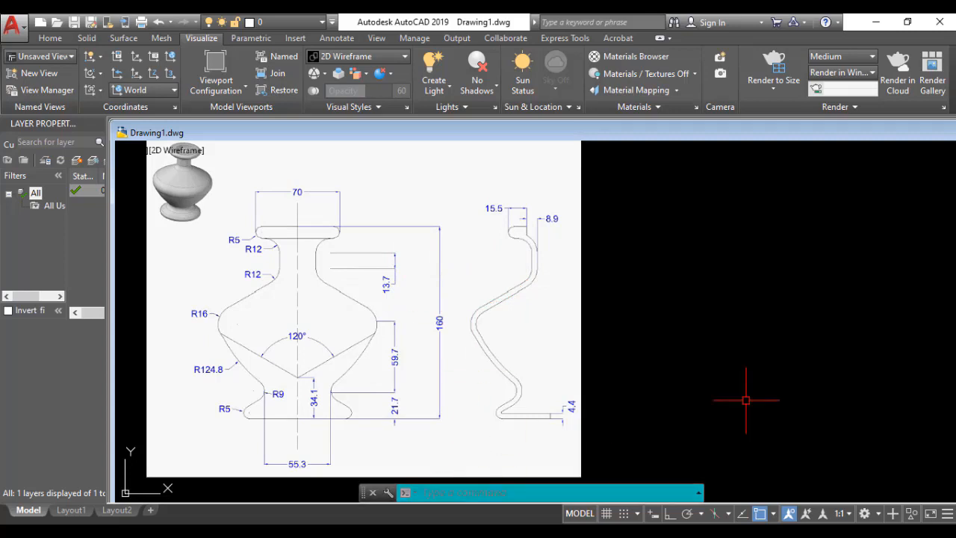
type("la")
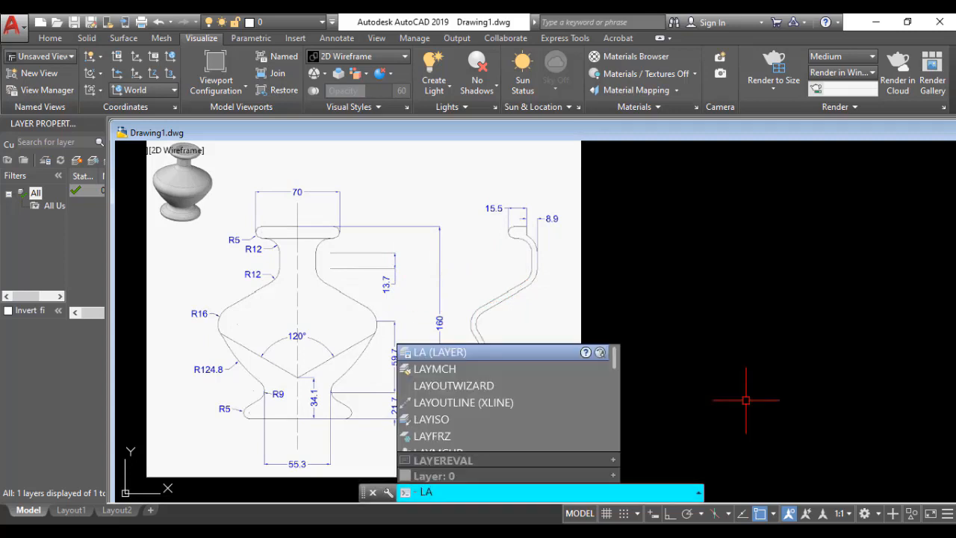
key("Return")
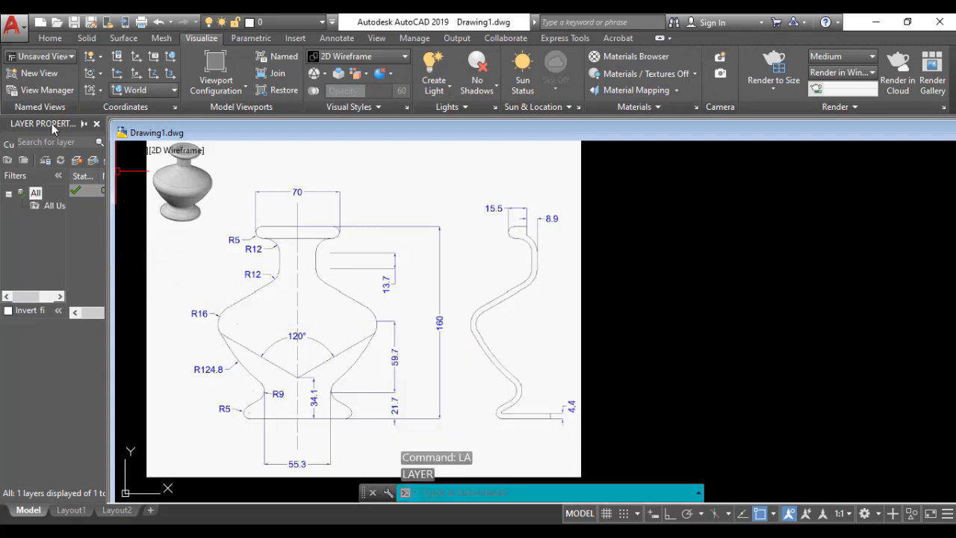
left_click(83, 124)
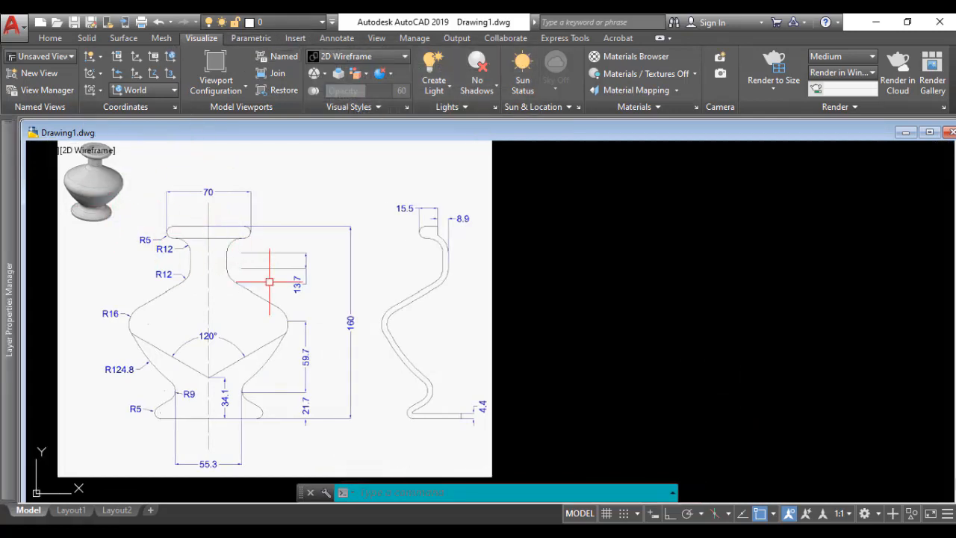
Step: Create a new layer named 2D in the Layer Properties Manager
mouse_move(7, 211)
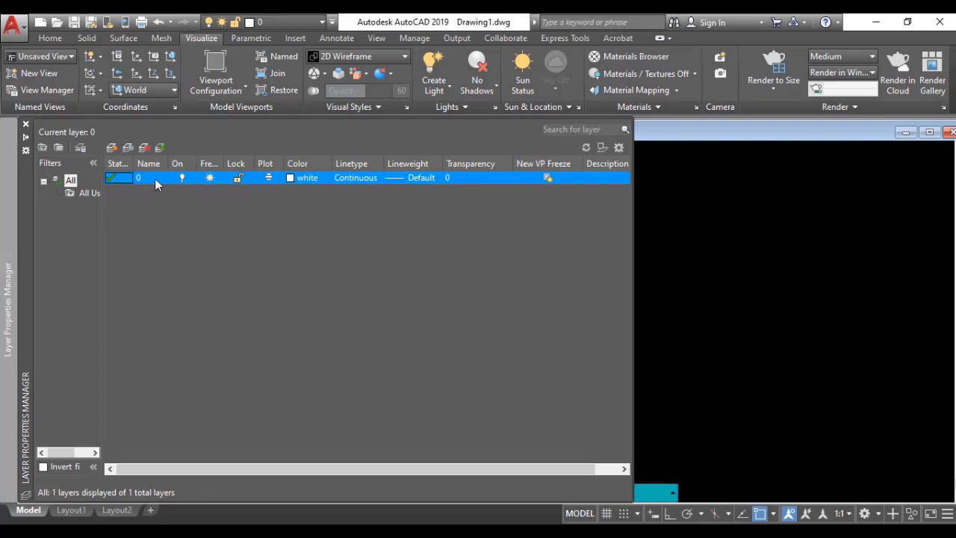
left_click(112, 148)
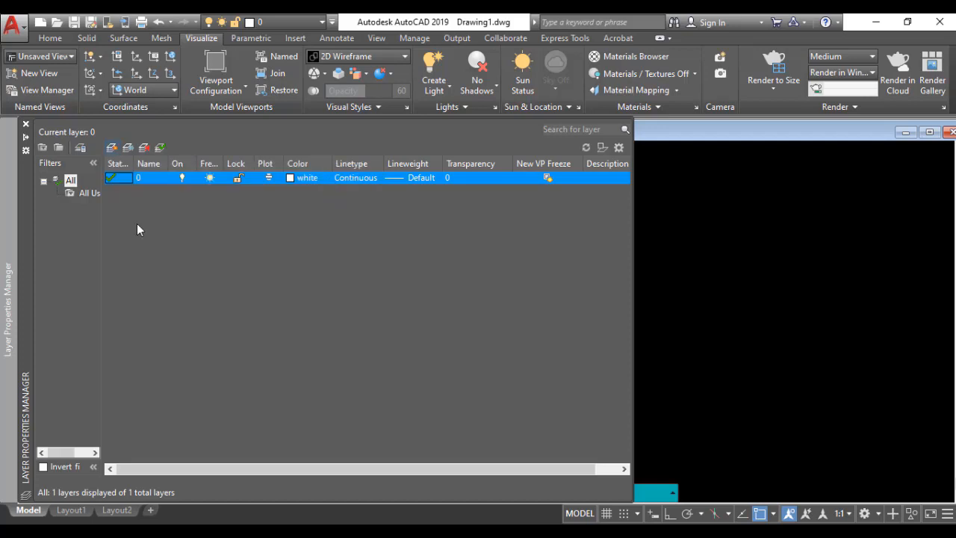
key("BackSpace")
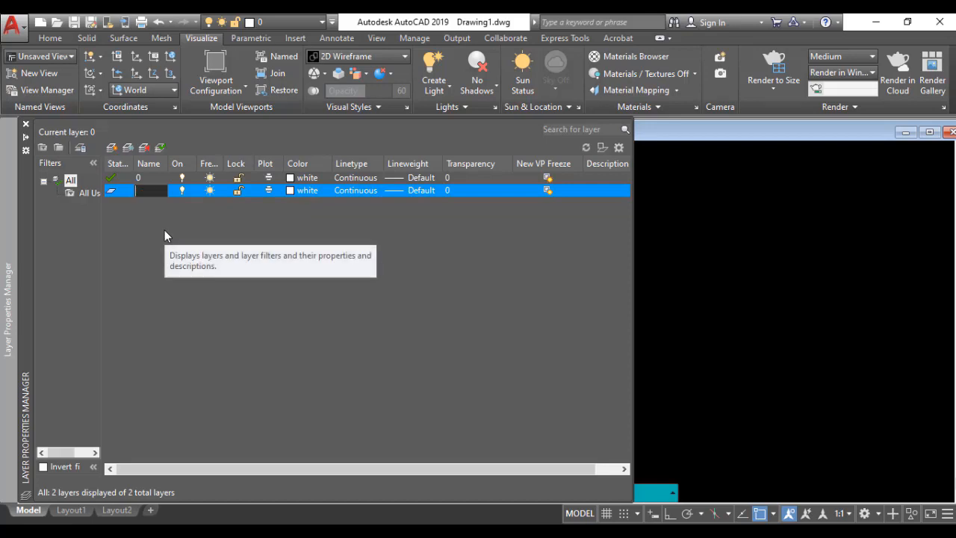
type("2D")
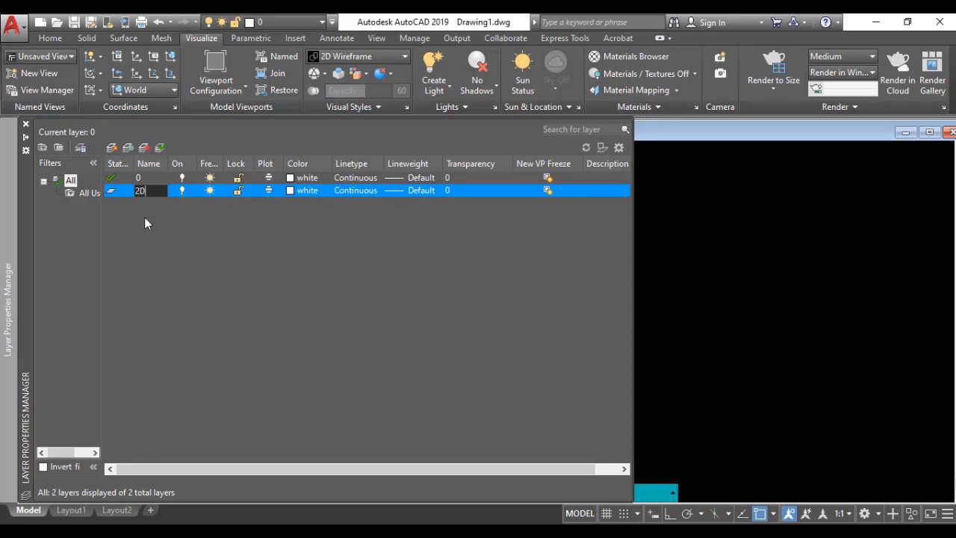
key("Return")
Step: Add another new layer named Dimension
left_click(111, 149)
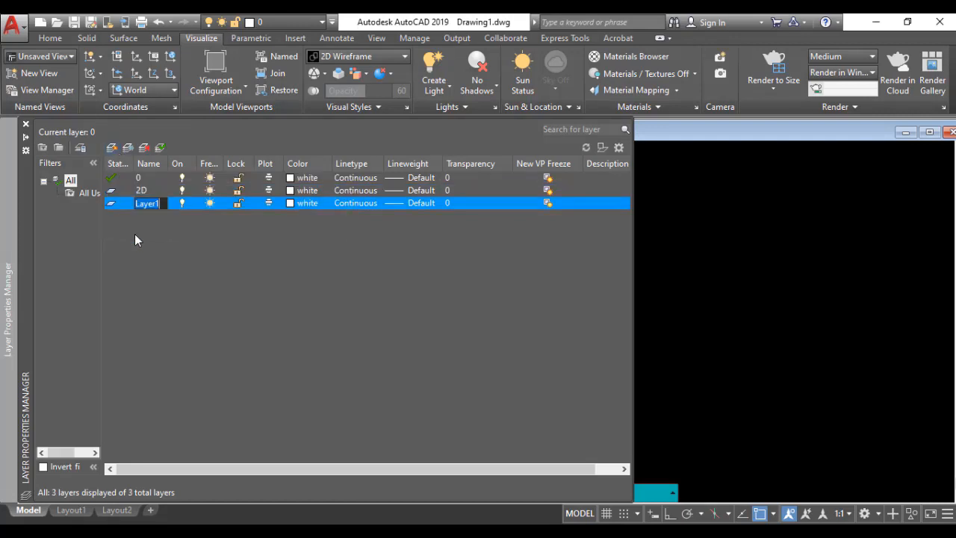
key("BackSpace")
type("D")
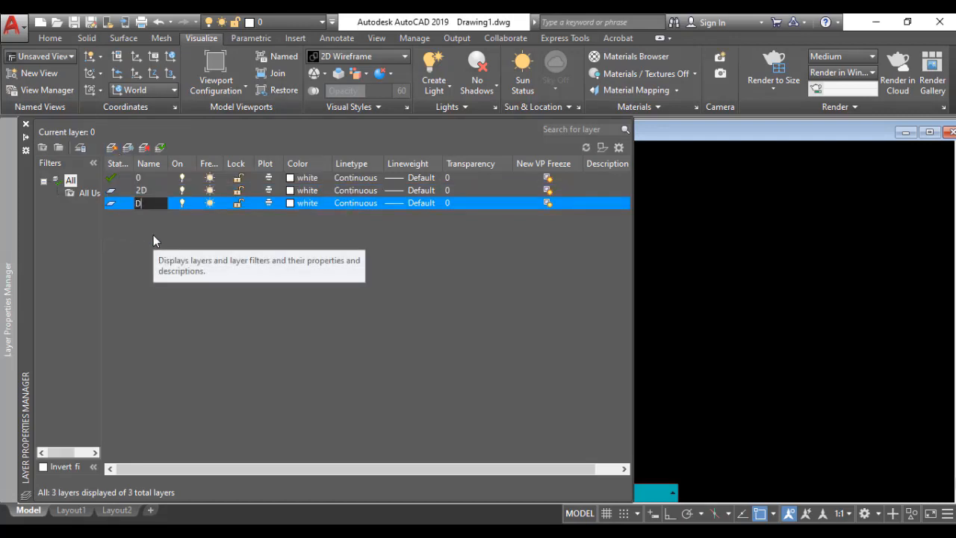
type("imensions")
key("Return")
Step: Add a new layer named 3D, make the 2D layer current and collapse the layer palette
left_click(113, 148)
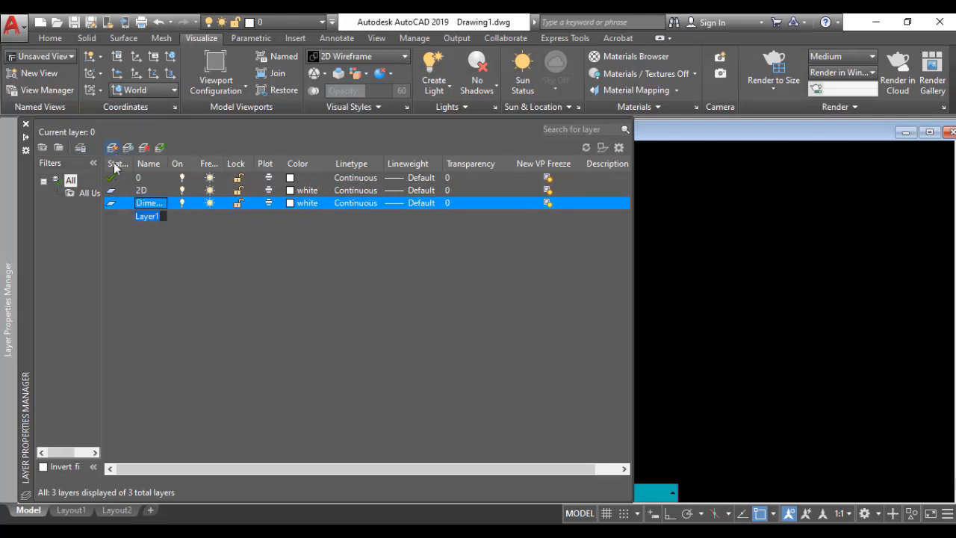
type("3")
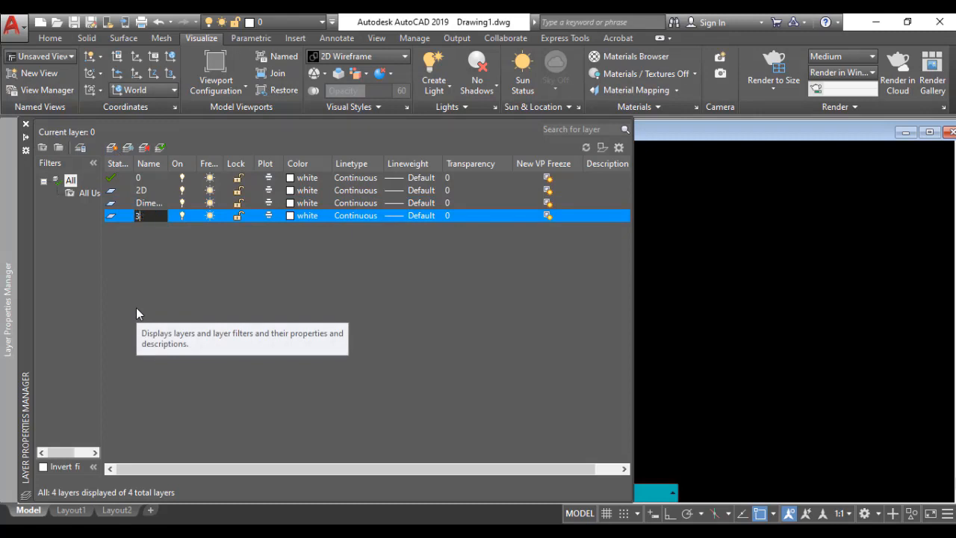
type("D")
key("Return")
double_click(116, 192)
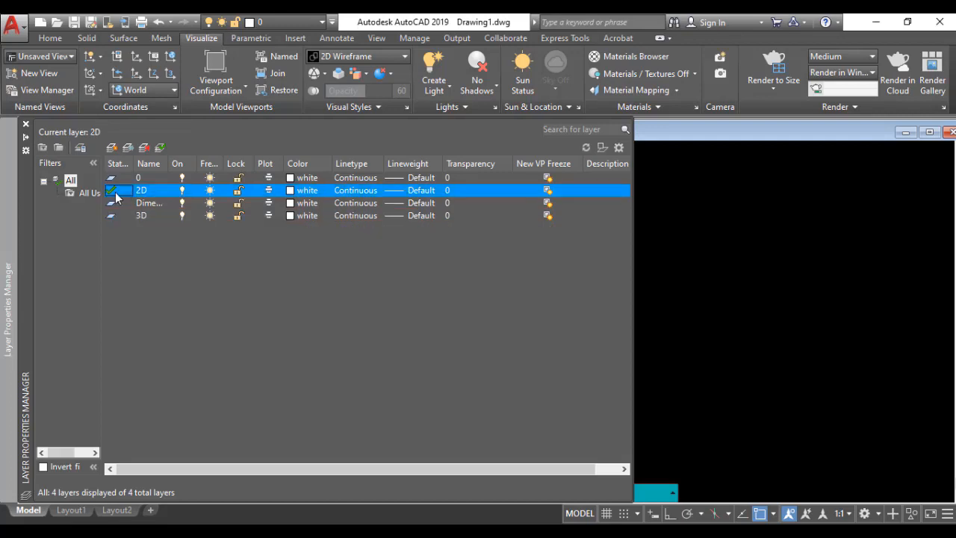
left_click(27, 139)
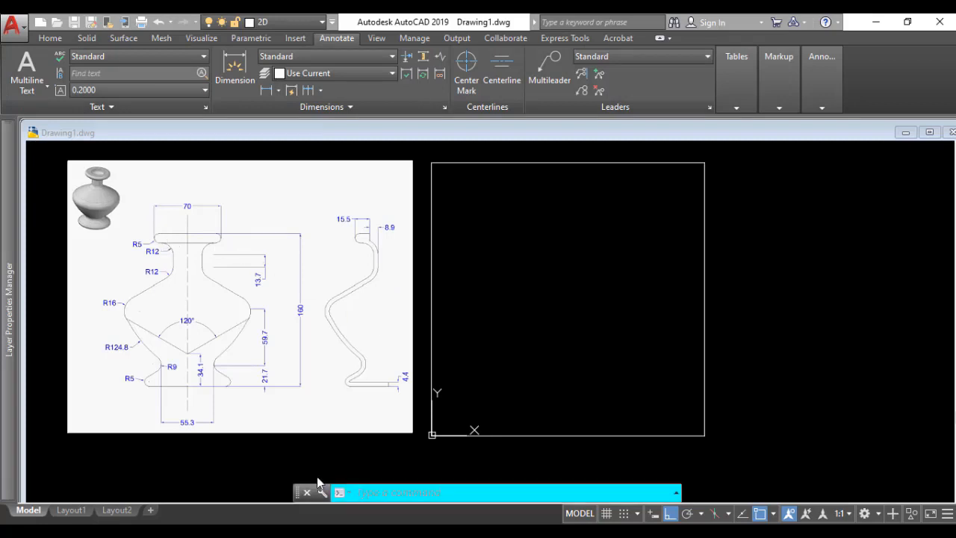
Step: Draw a 70 mm horizontal line just below the upper edge of the limits rectangle for the vase rim
left_click(362, 497)
type("l")
key("Return")
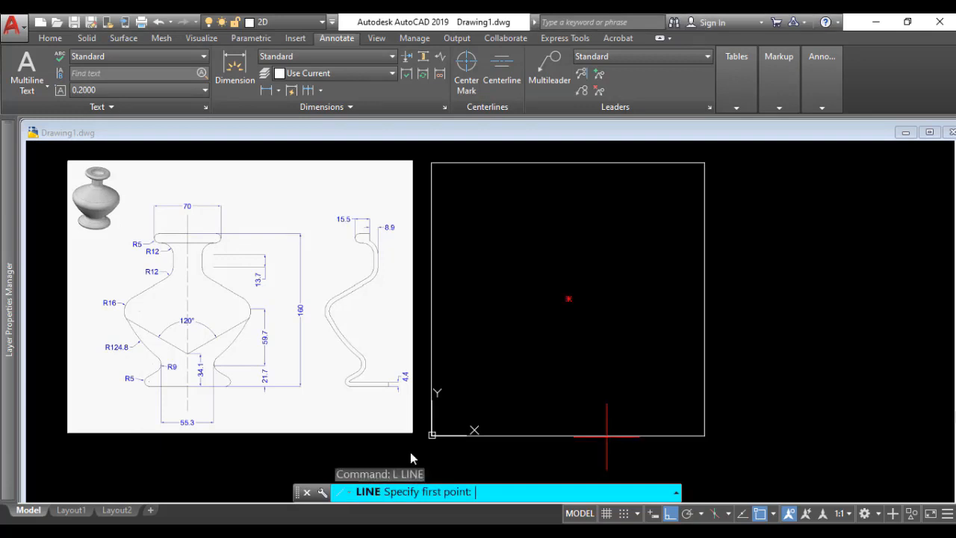
left_click(505, 183)
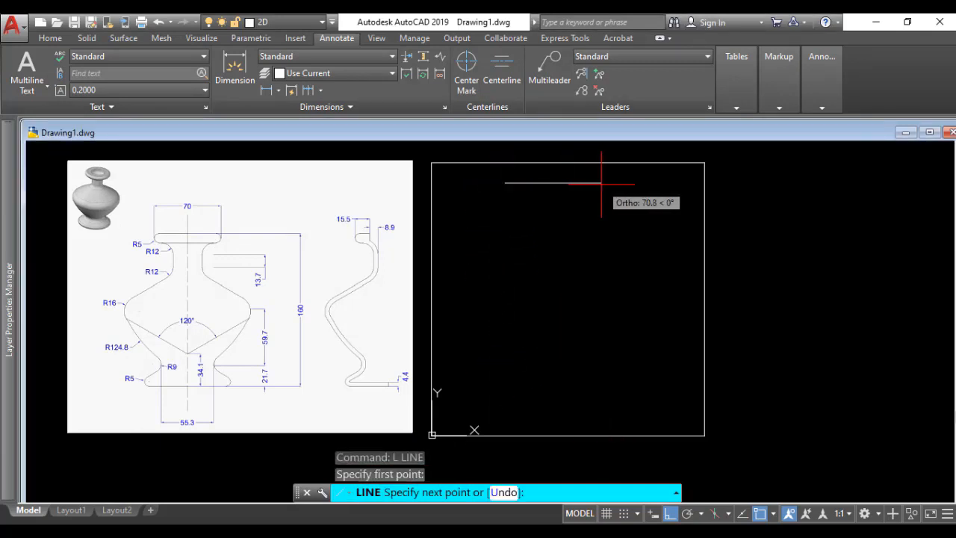
key("Return")
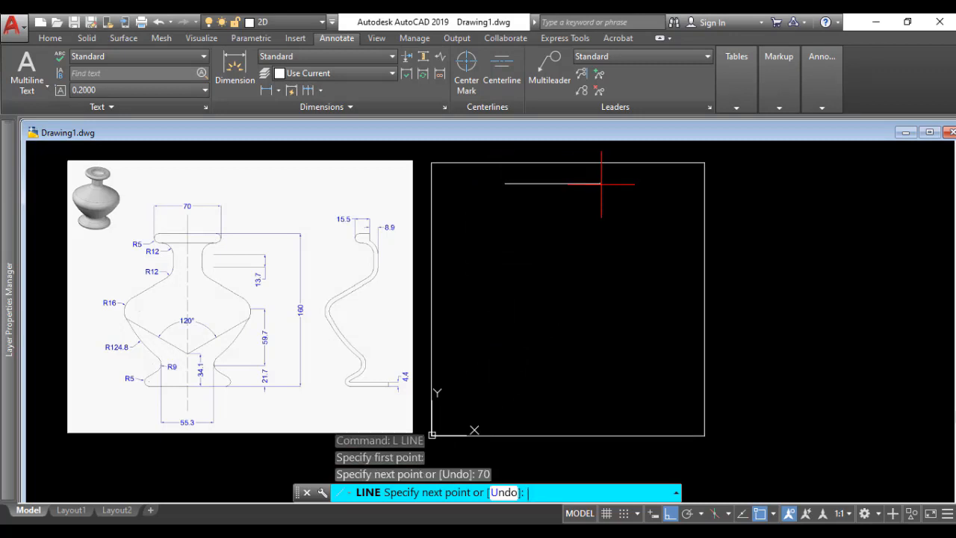
key("Return")
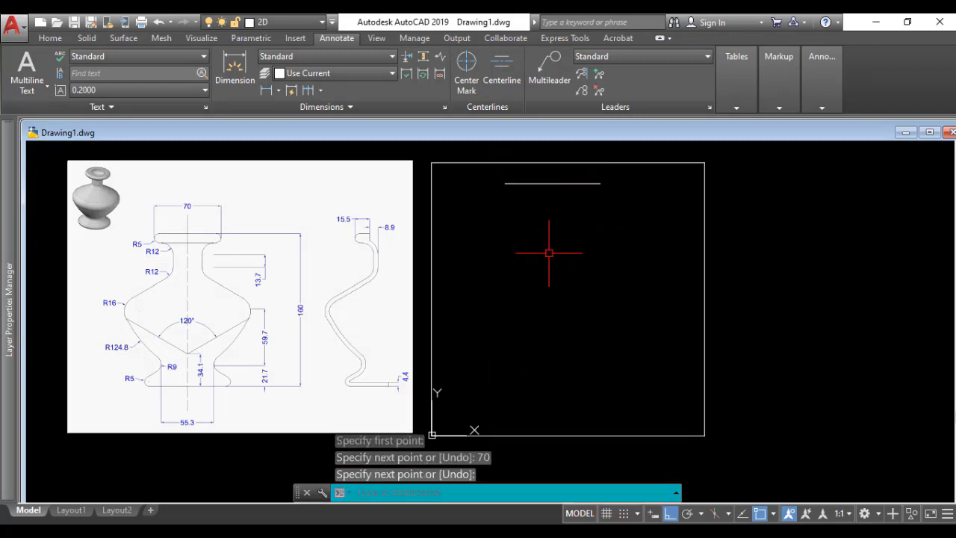
Step: Draw a circle of radius 5 centered on the right end of the 70 mm rim line
type("c")
key("Return")
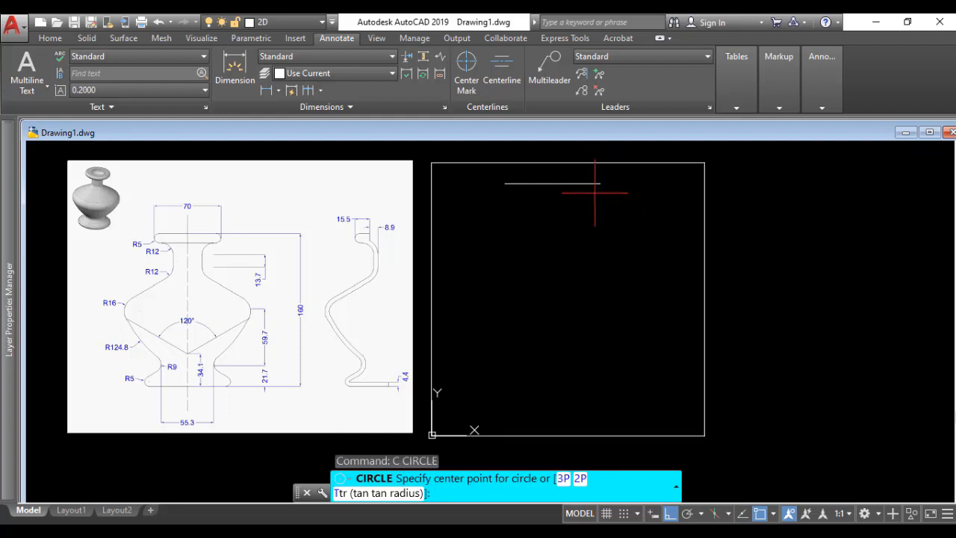
left_click(600, 183)
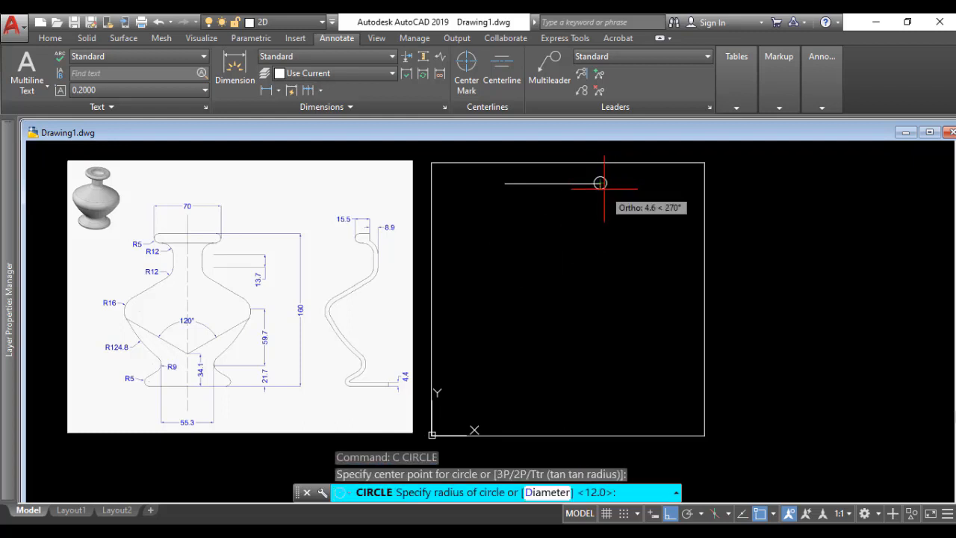
type("5")
key("Return")
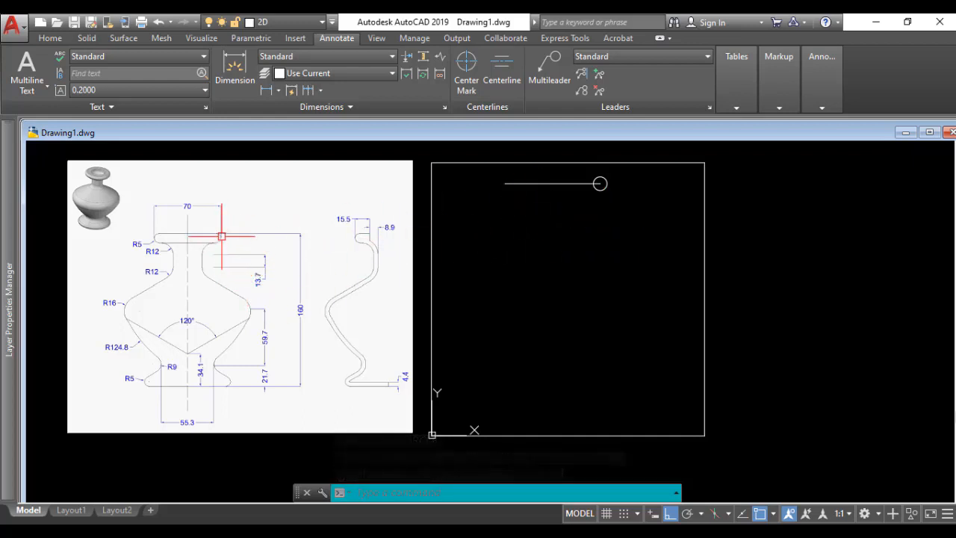
Step: Move the circle so its right quadrant point sits on the right endpoint of the rim line
type("m")
key("Return")
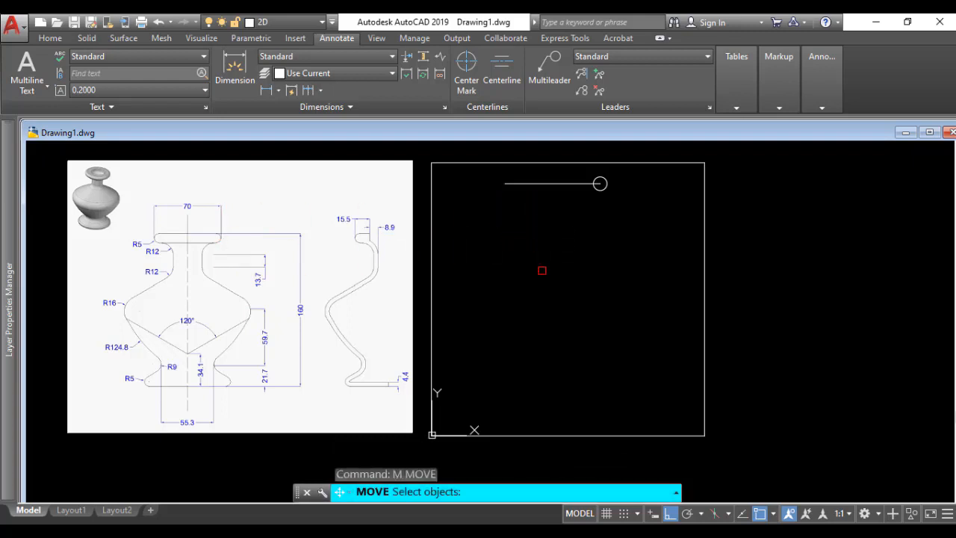
left_click(600, 183)
key("Return")
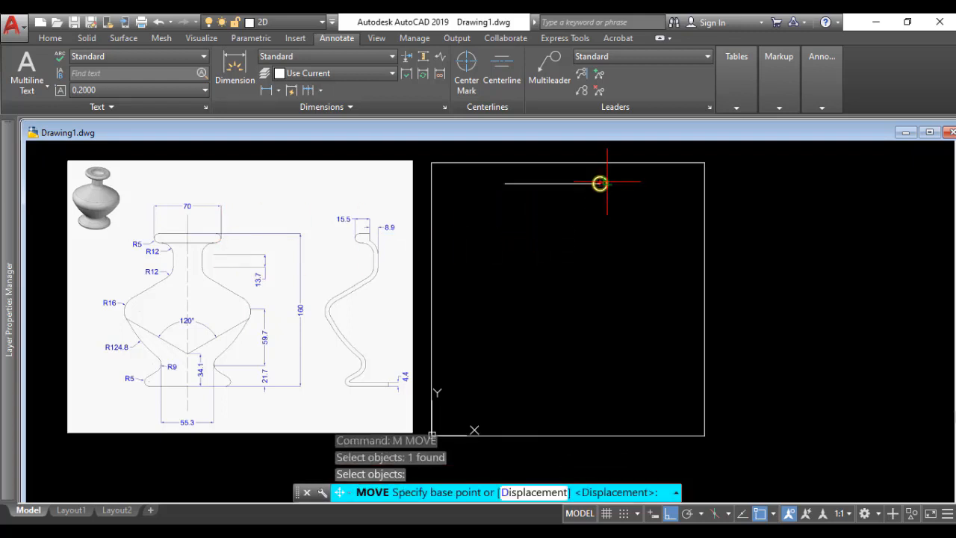
scroll(602, 182, "up", 3)
left_click(603, 185)
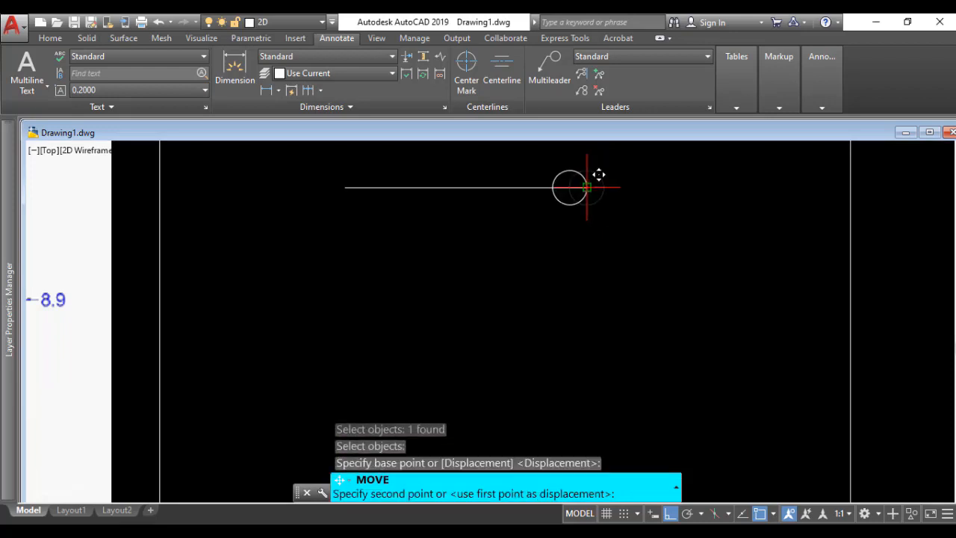
left_click(585, 189)
key("Return")
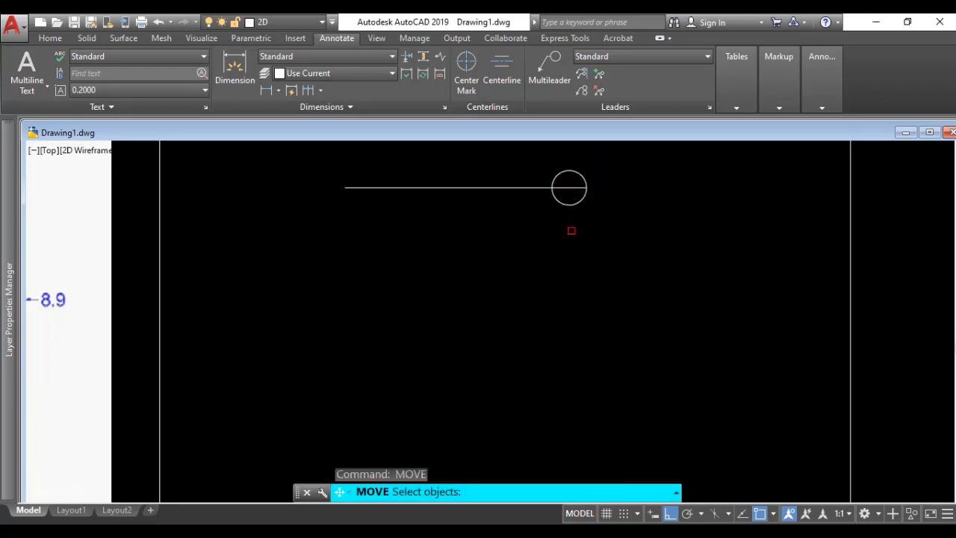
key("Escape")
scroll(571, 230, "down", 4)
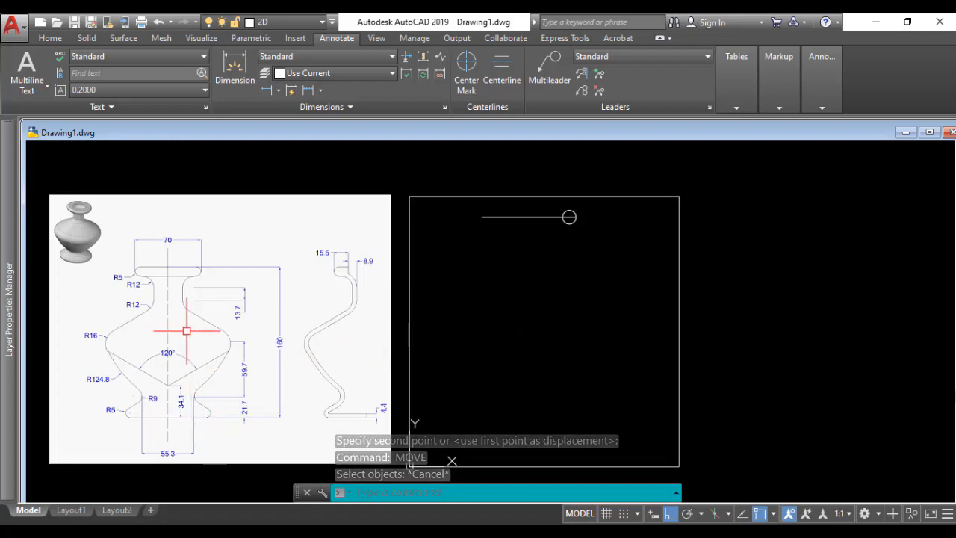
Step: Draw a 160 mm vertical axis line straight down from the midpoint of the rim line
middle_click_drag(566, 282, 560, 240)
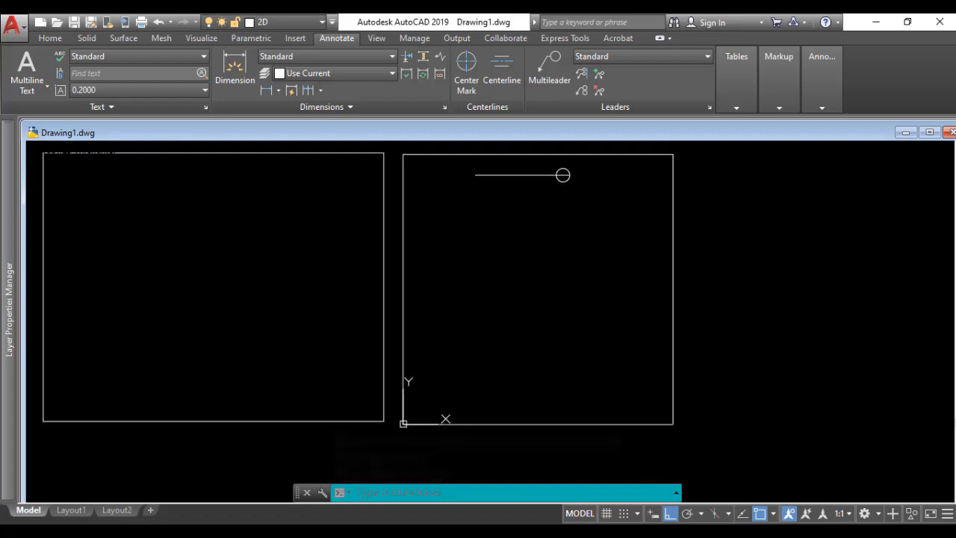
type("L")
key("Return")
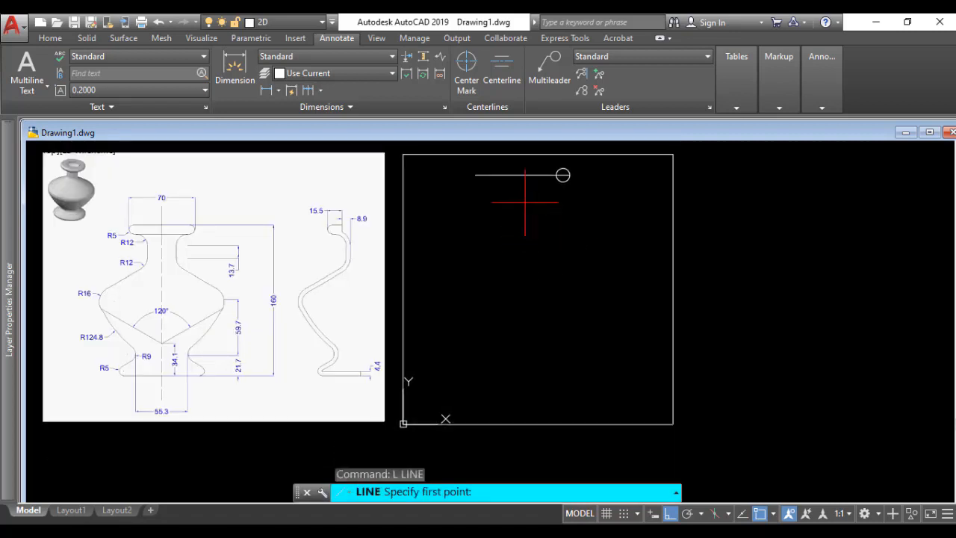
left_click(523, 175)
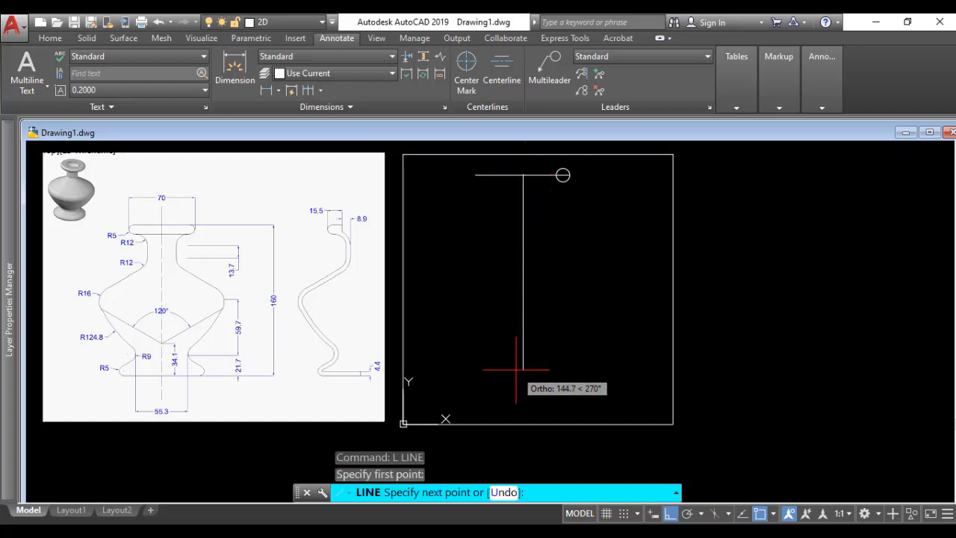
type("1")
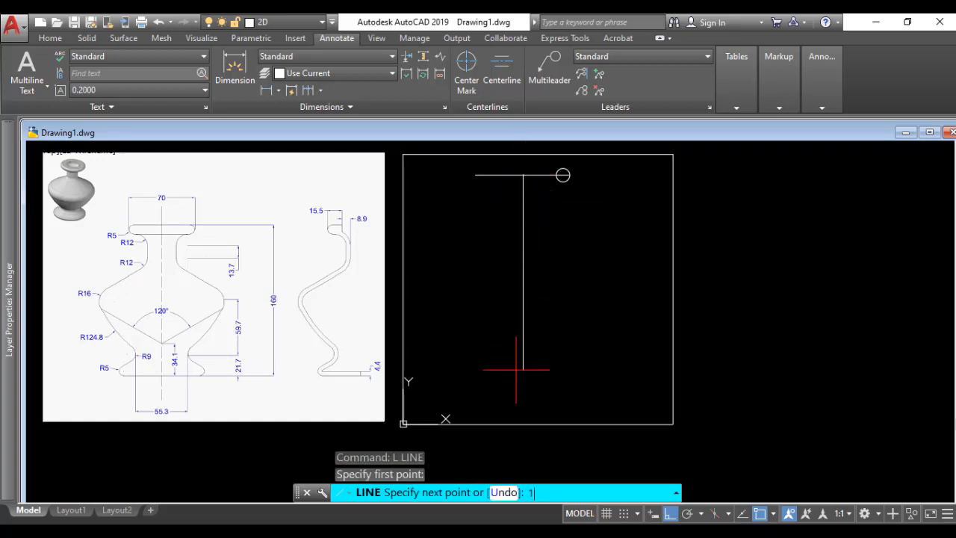
type("60")
key("Return")
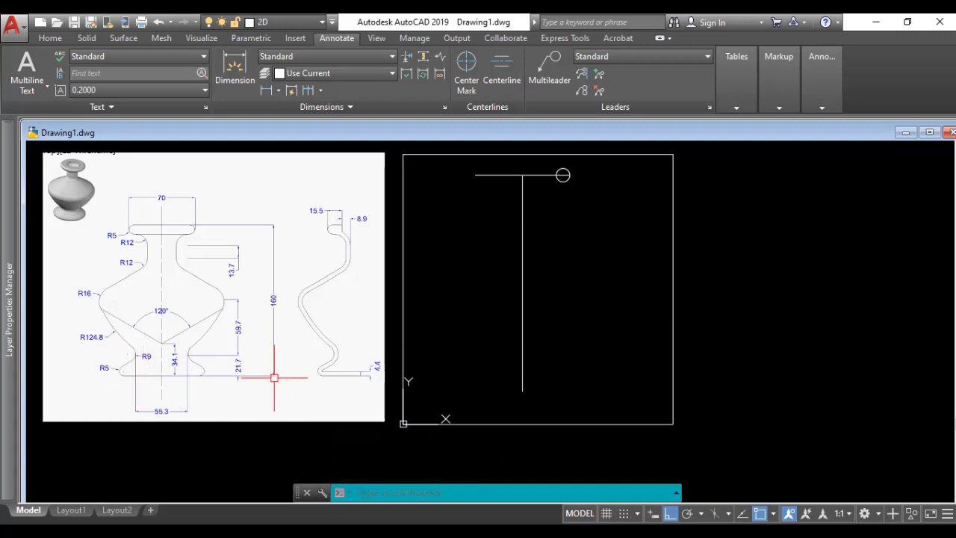
Step: Draw a 55.3 mm horizontal line to the right from the lower end of the vertical axis line
type("l")
key("Return")
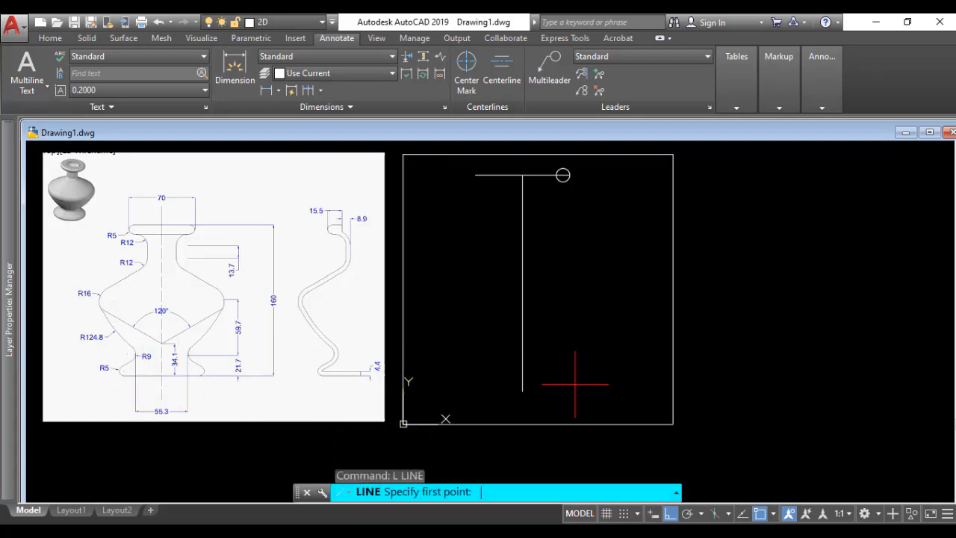
left_click(522, 390)
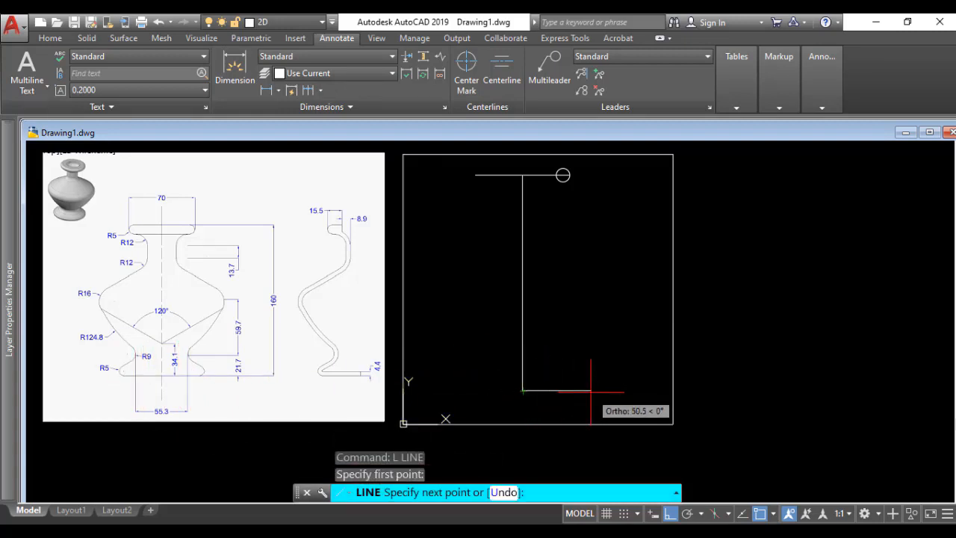
type("55.3")
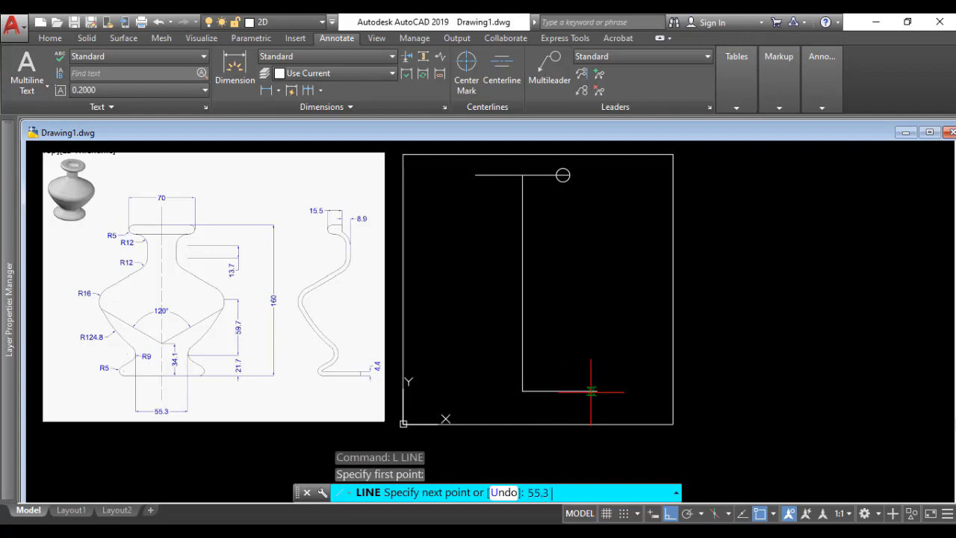
key("Return")
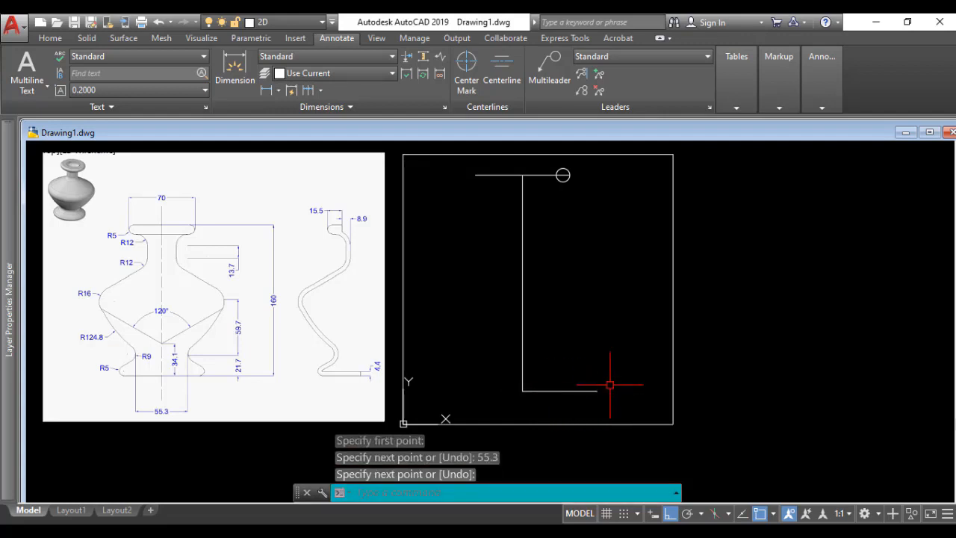
key("Escape")
Step: Move the 55.3 mm line by its midpoint onto the lower end of the axis so it is centered
type("m")
key("Return")
double_click(579, 395)
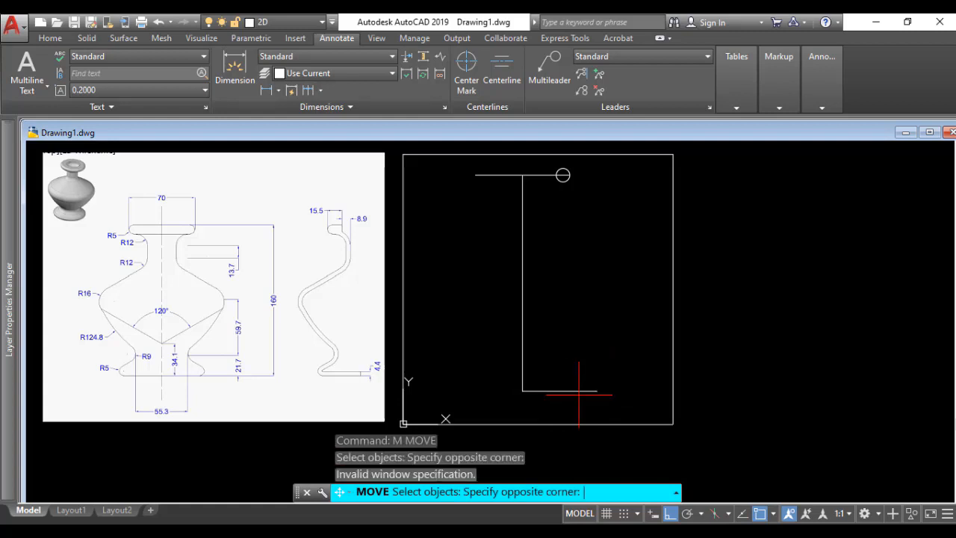
key("Escape")
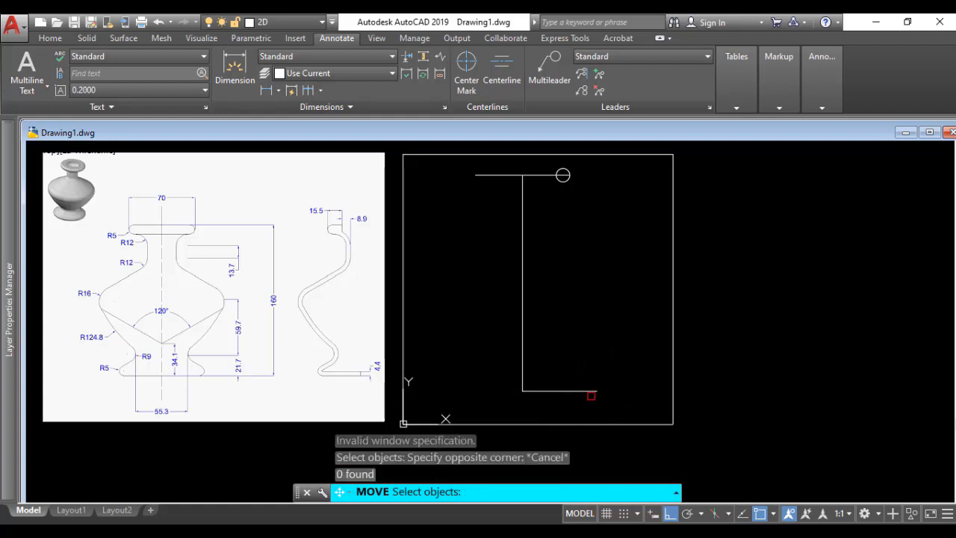
left_click(590, 391)
key("Return")
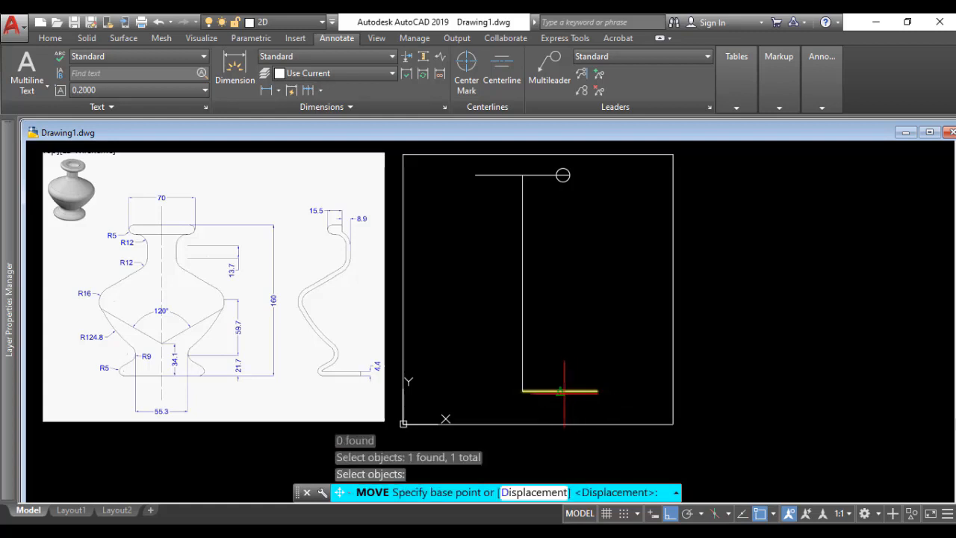
left_click(560, 391)
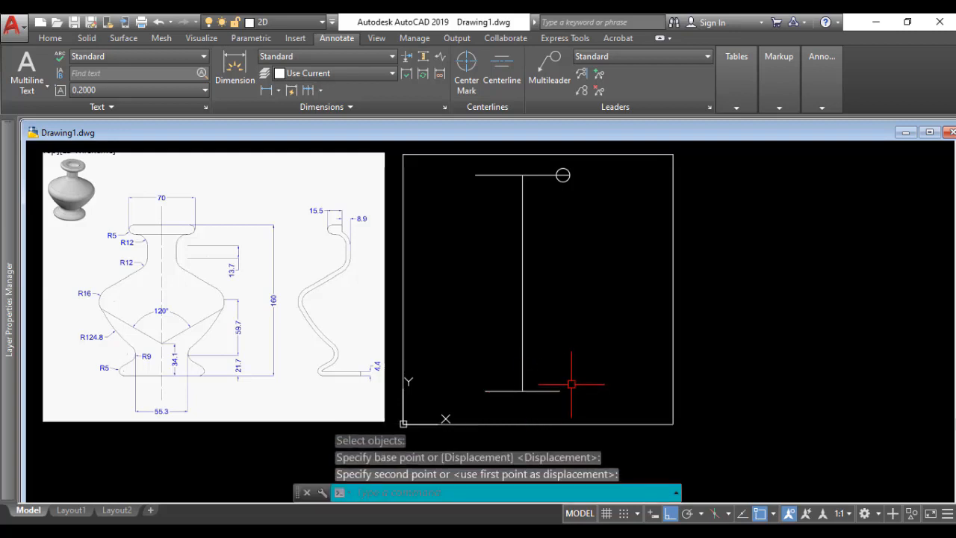
Step: Offset the horizontal rim line 5 mm both downward and upward to form the rim's lower and upper edges
left_click(522, 390)
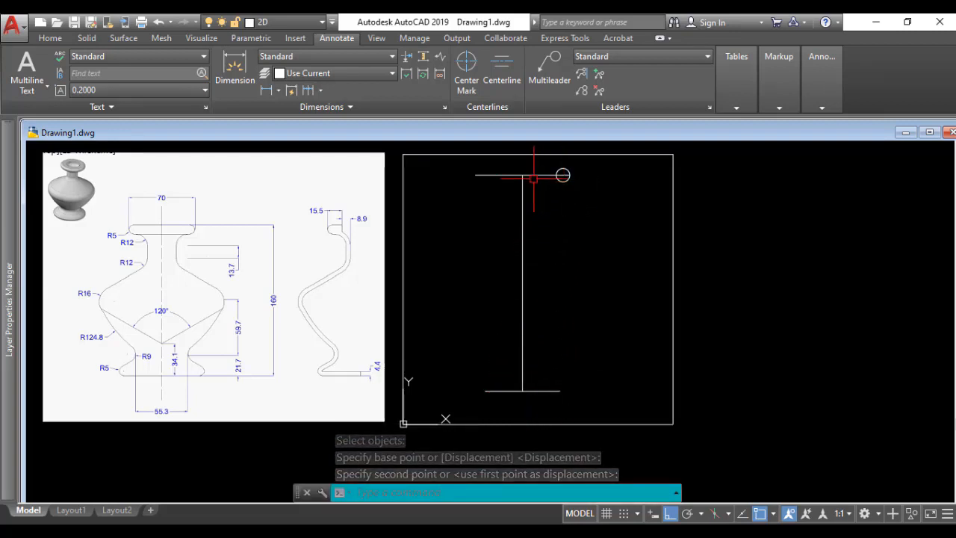
type("O")
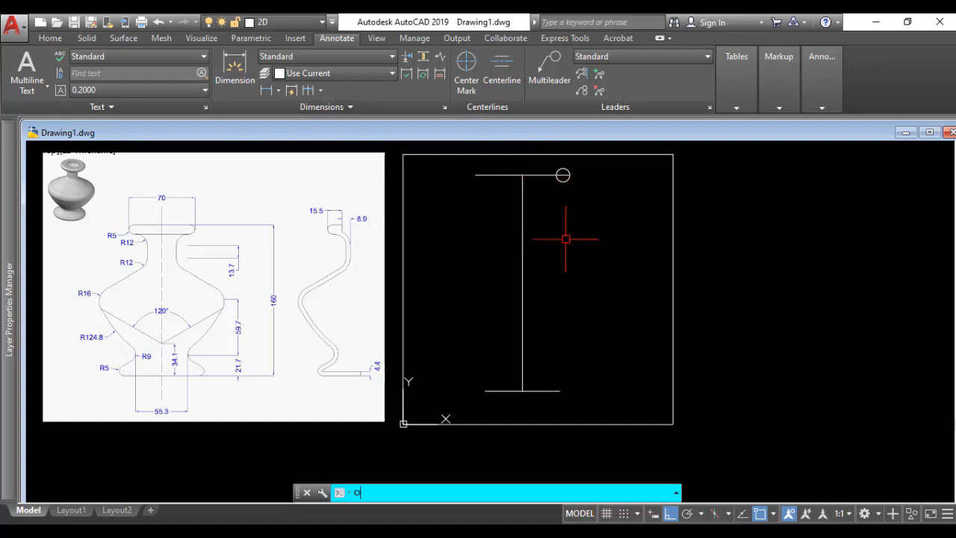
key("Return")
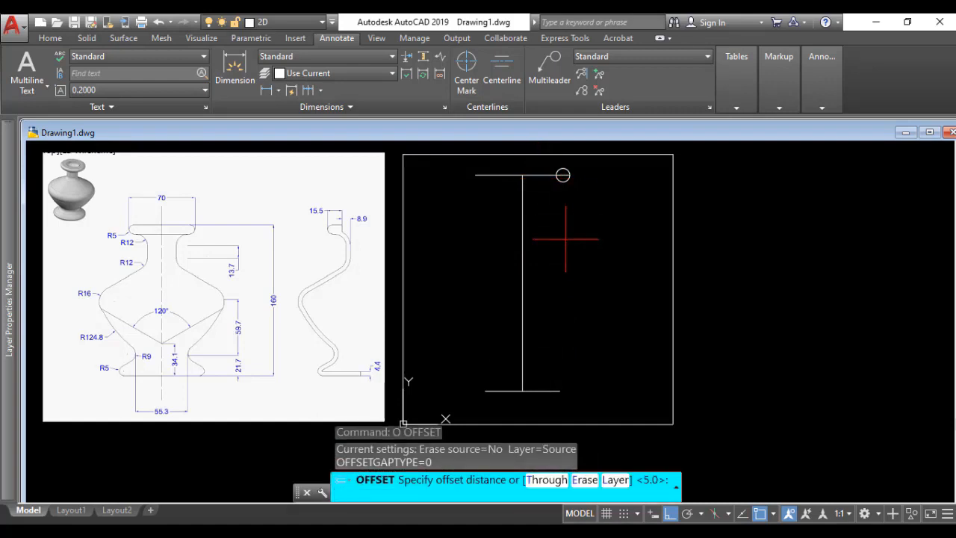
type("5")
key("Return")
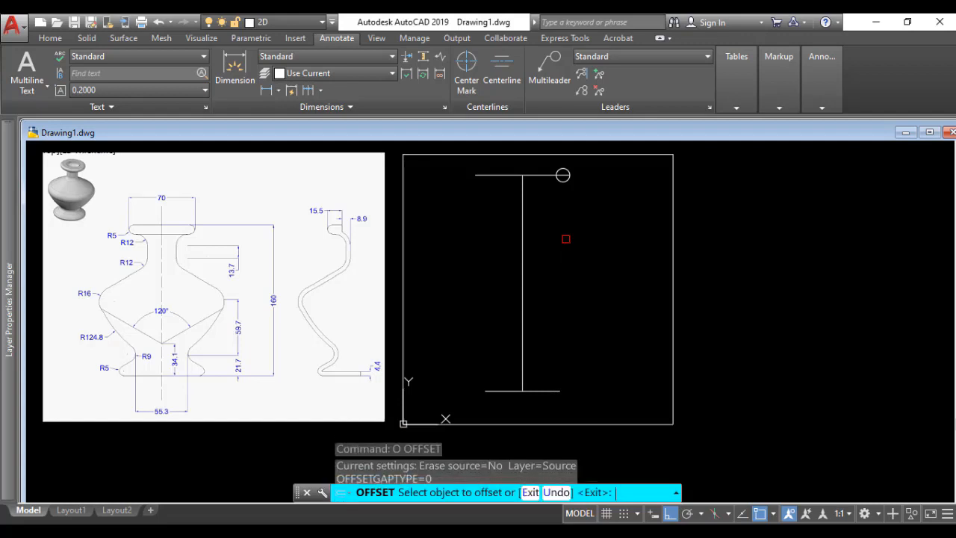
left_click(541, 177)
left_click(542, 181)
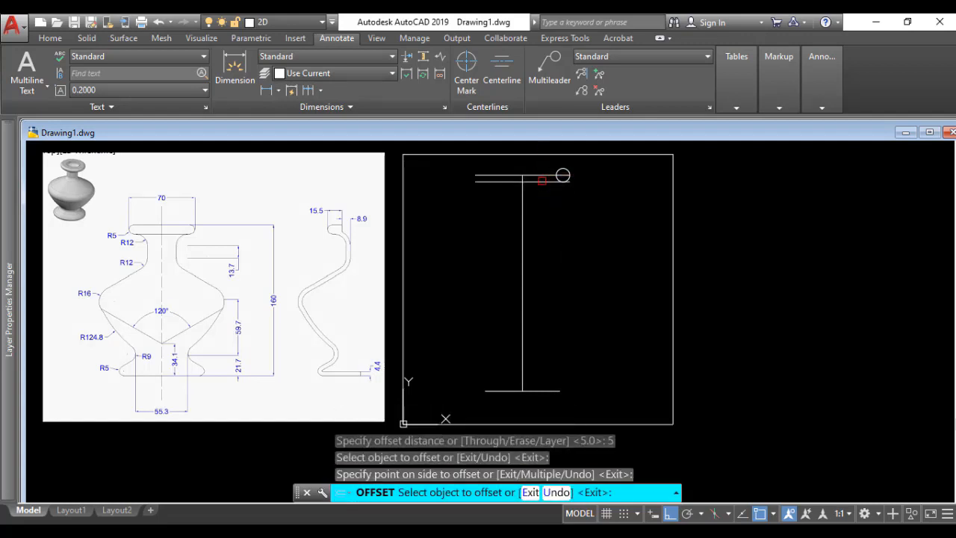
left_click(541, 176)
left_click(576, 203)
key("Return")
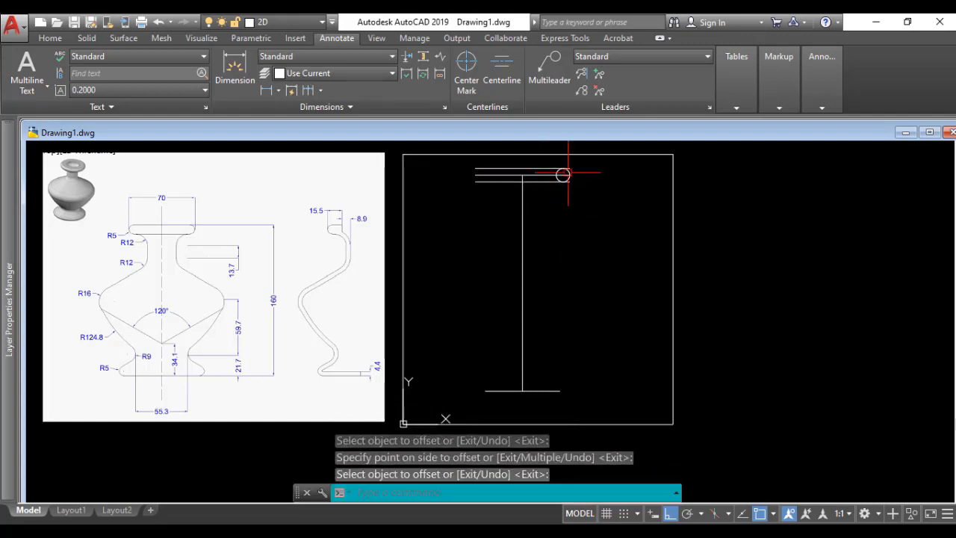
Step: Trim the offset rim lines beyond the circle and remove the circle's inner half, leaving a rounded right rim end
scroll(562, 168, "up", 2)
scroll(562, 179, "up", 2)
type("tr")
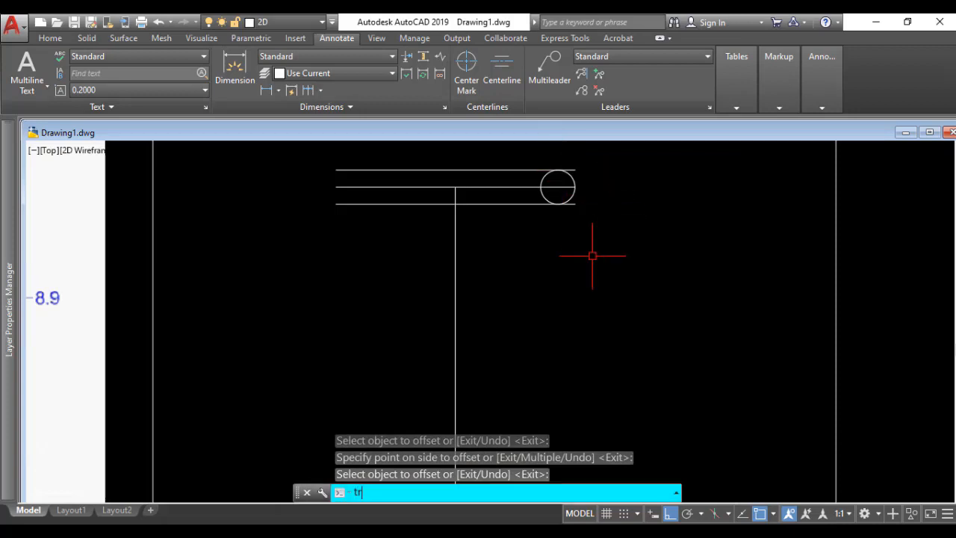
key("Return")
key("Return")
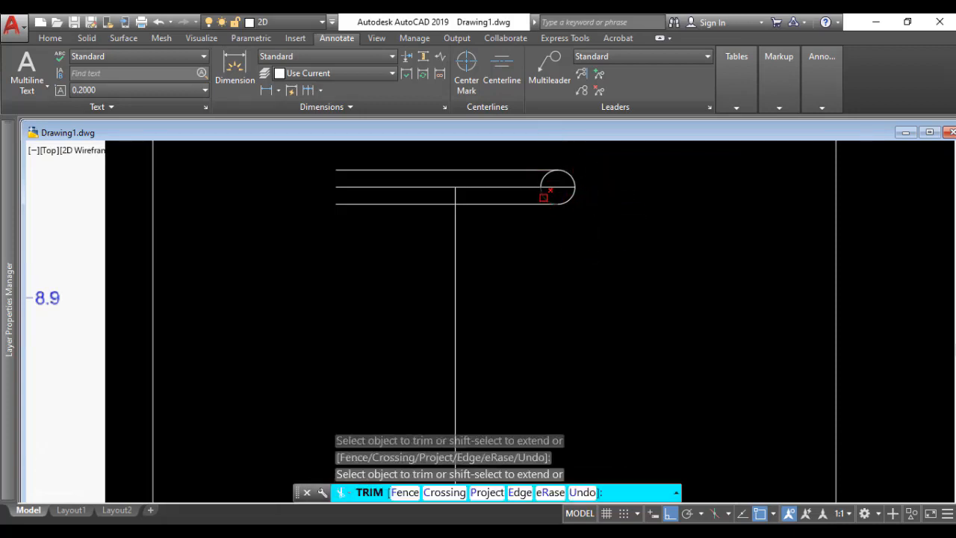
key("Return")
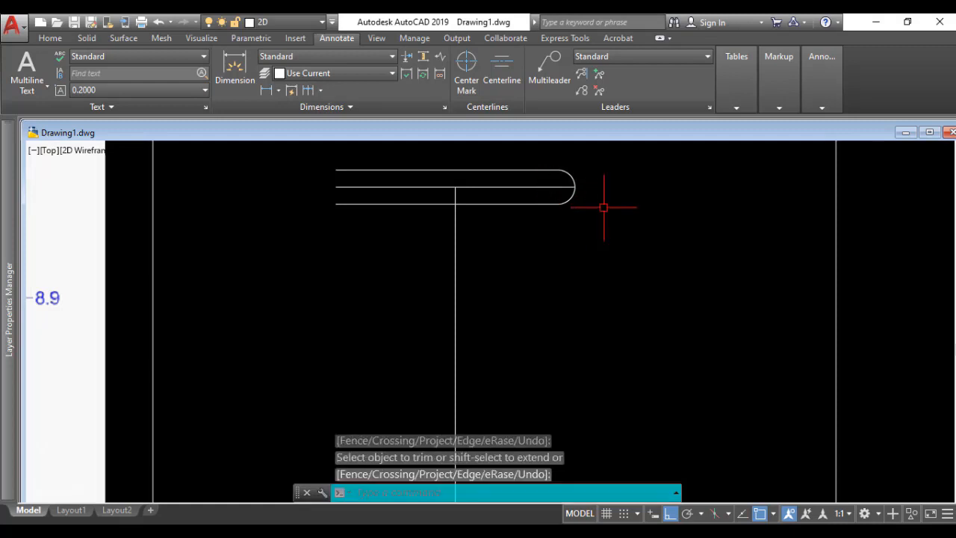
Step: Draw a 12 mm radius circle centered where the lower rim line meets the rounded rim end
scroll(603, 216, "down", 4)
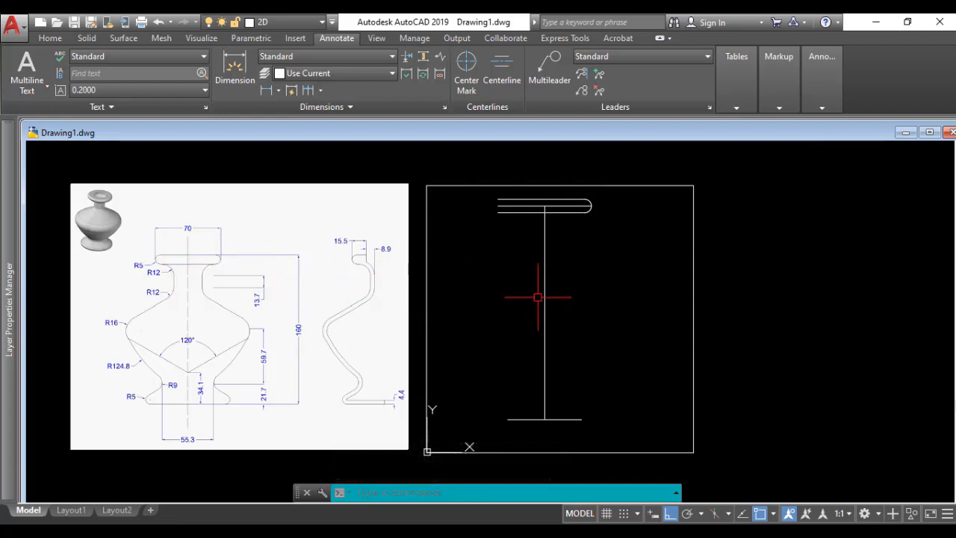
type("c")
key("Return")
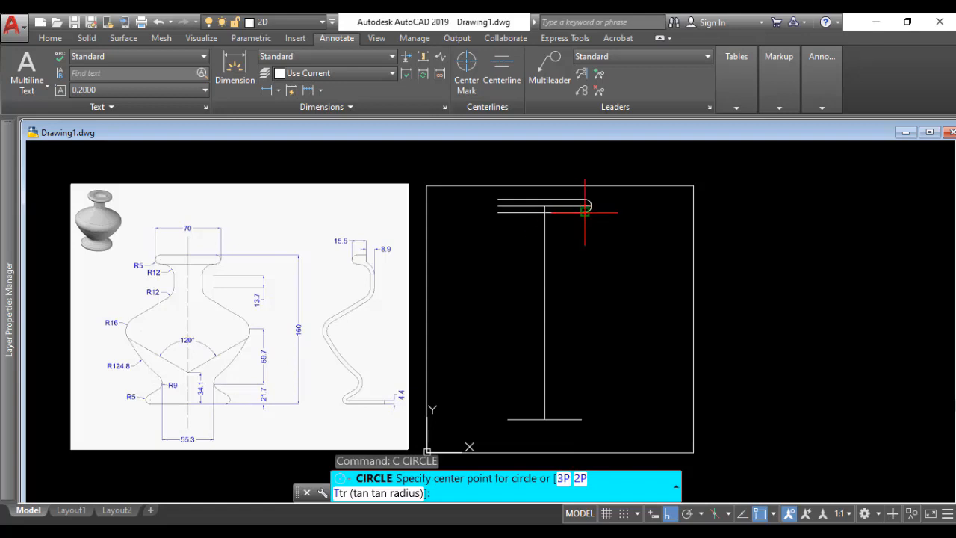
scroll(223, 272, "up", 2)
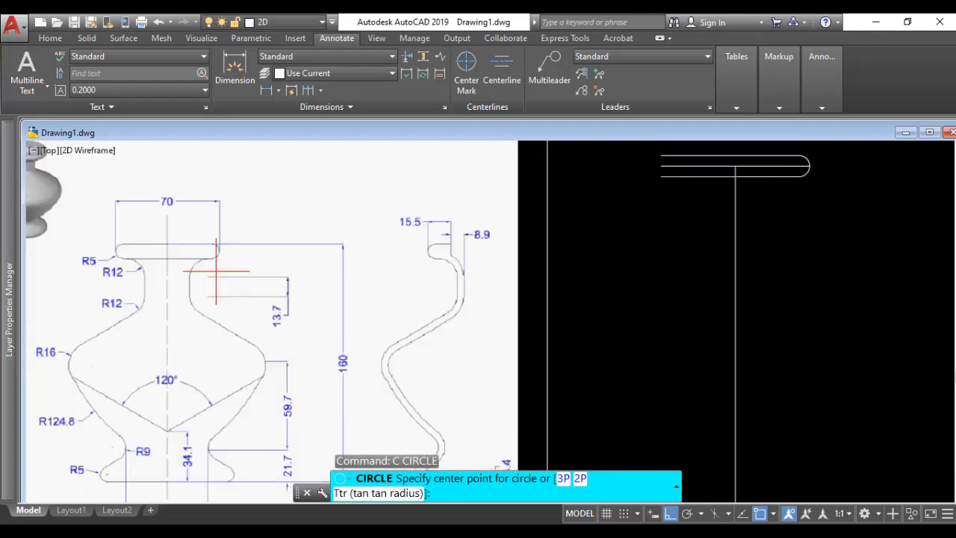
scroll(201, 262, "up", 2)
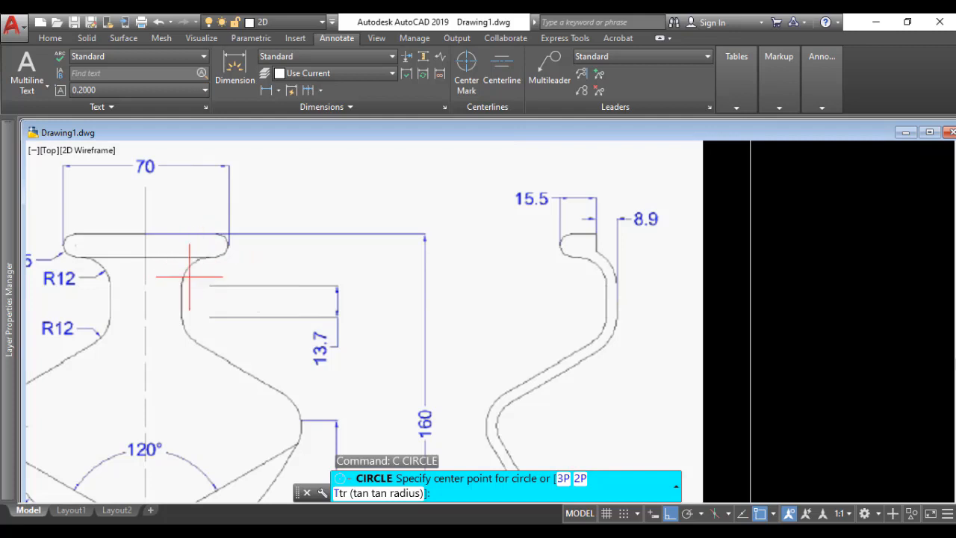
scroll(553, 345, "down", 2)
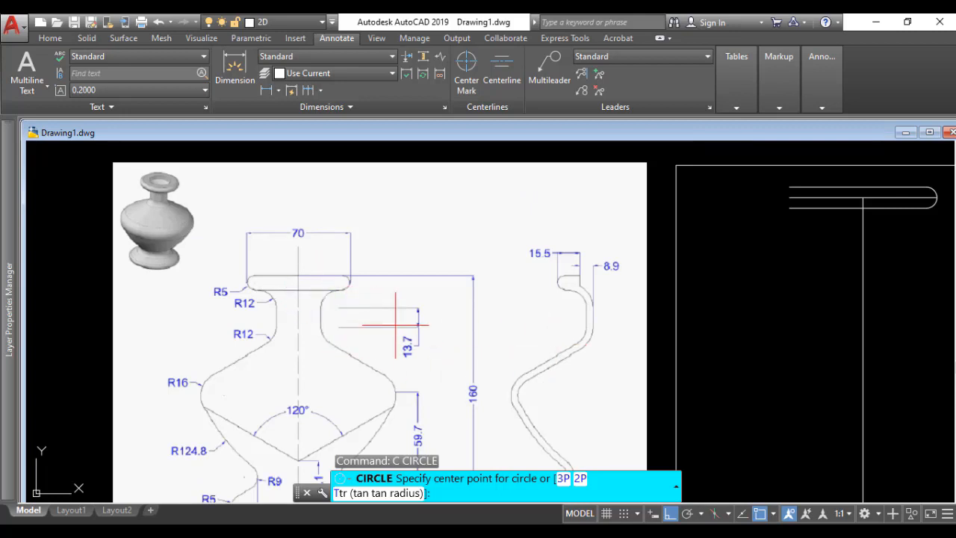
middle_click_drag(740, 283, 485, 270)
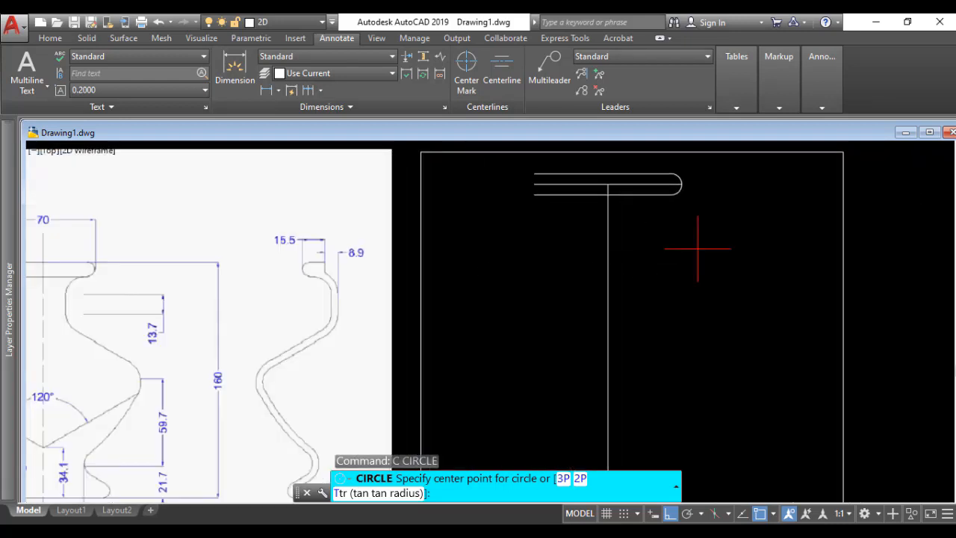
left_click(672, 194)
scroll(674, 215, "down", 2)
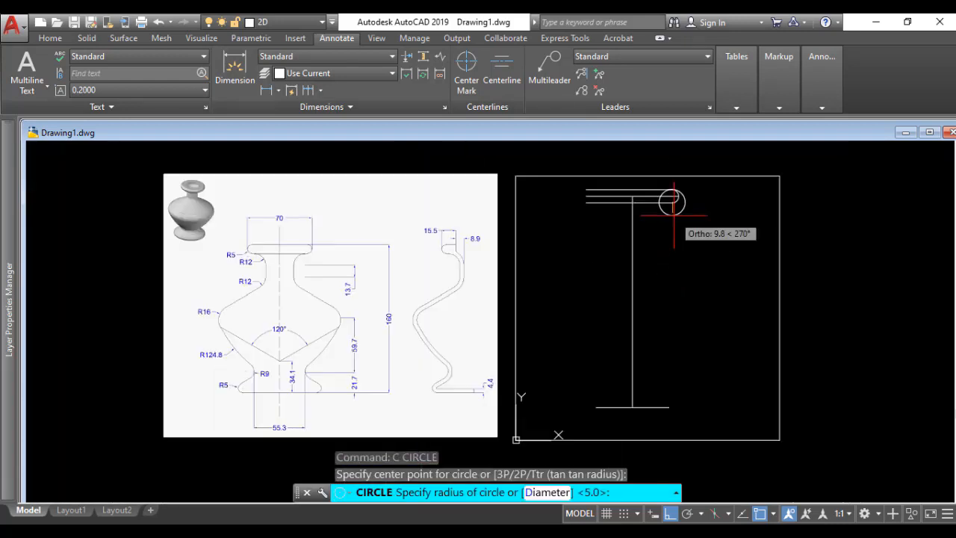
type("12")
key("Return")
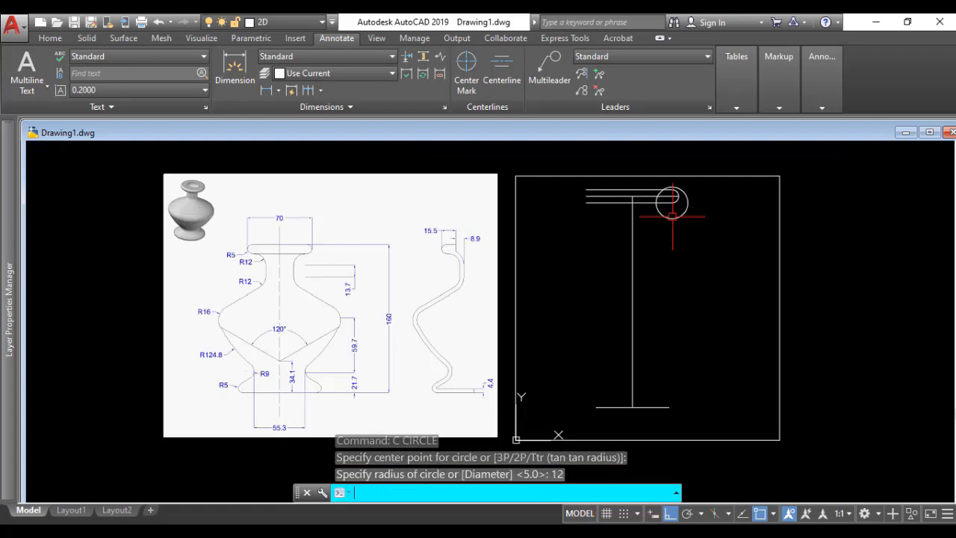
Step: Move the 12 mm radius circle by its top quadrant point onto the right end of the lower rim line
type("m")
key("Return")
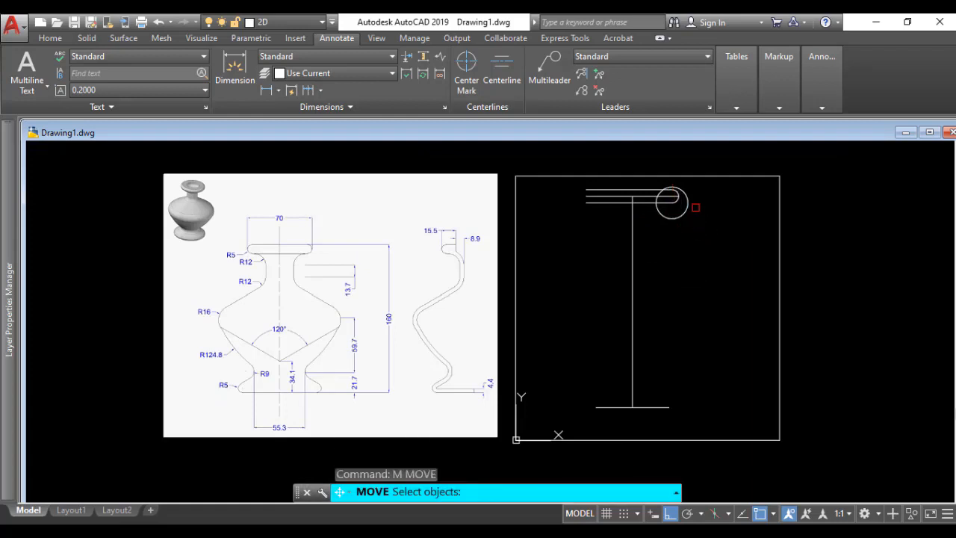
left_click(688, 205)
key("Return")
scroll(672, 186, "up", 4)
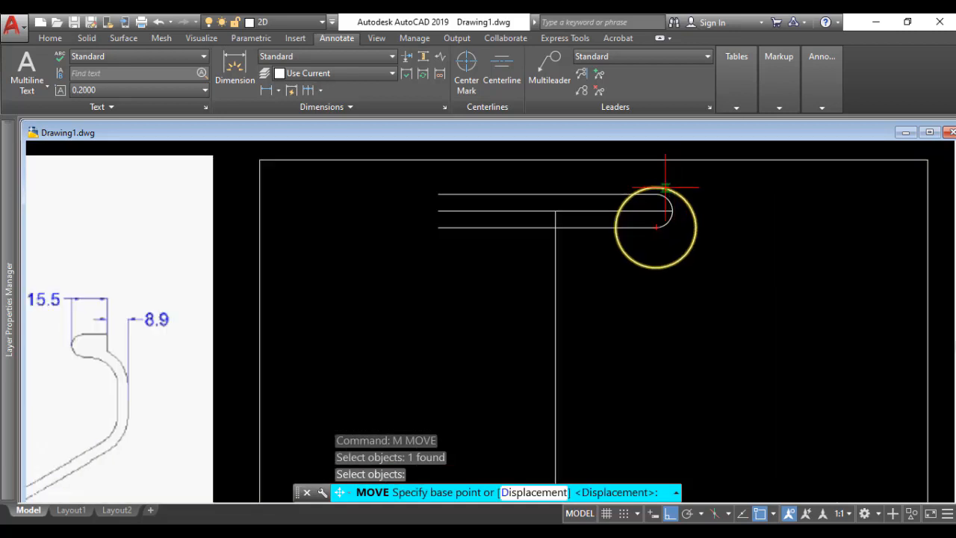
left_click(656, 187)
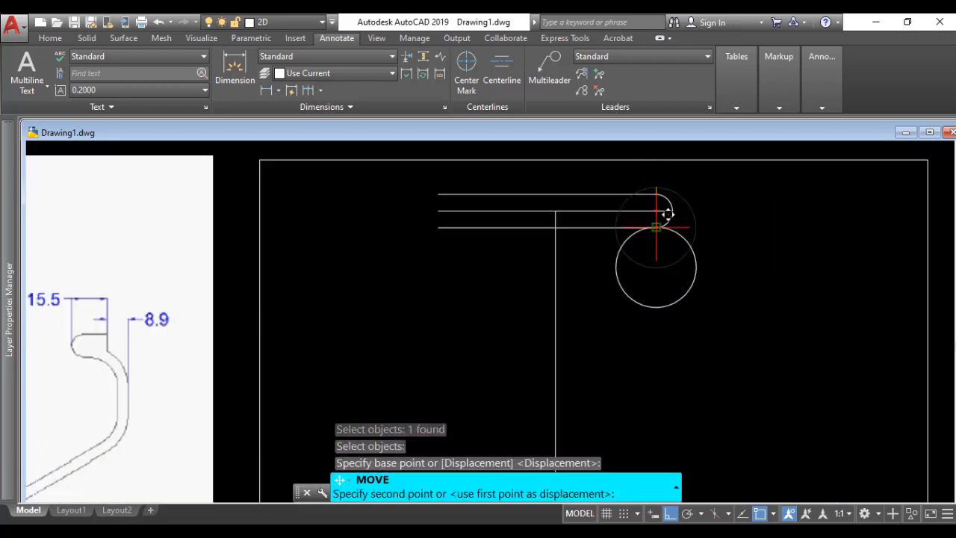
left_click(657, 227)
scroll(707, 267, "down", 2)
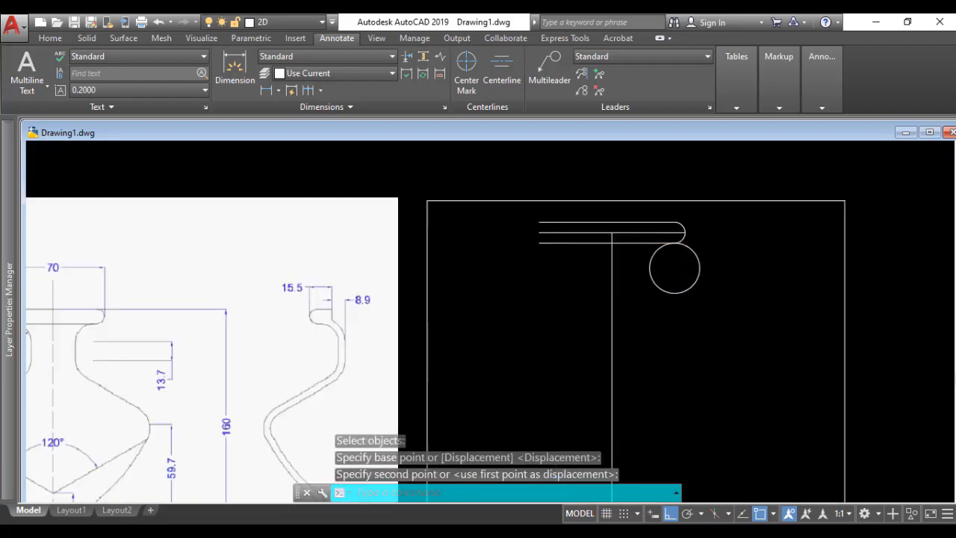
scroll(615, 309, "down", 2)
Step: Draw a 13.7 mm vertical neck line straight down from the left quadrant point of the R12 circle
scroll(306, 321, "up", 2)
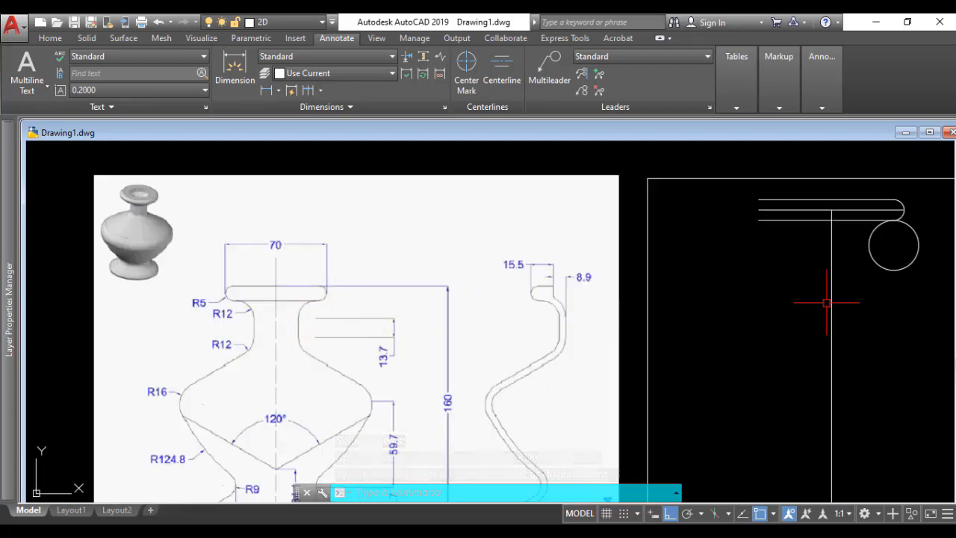
type("l")
key("Return")
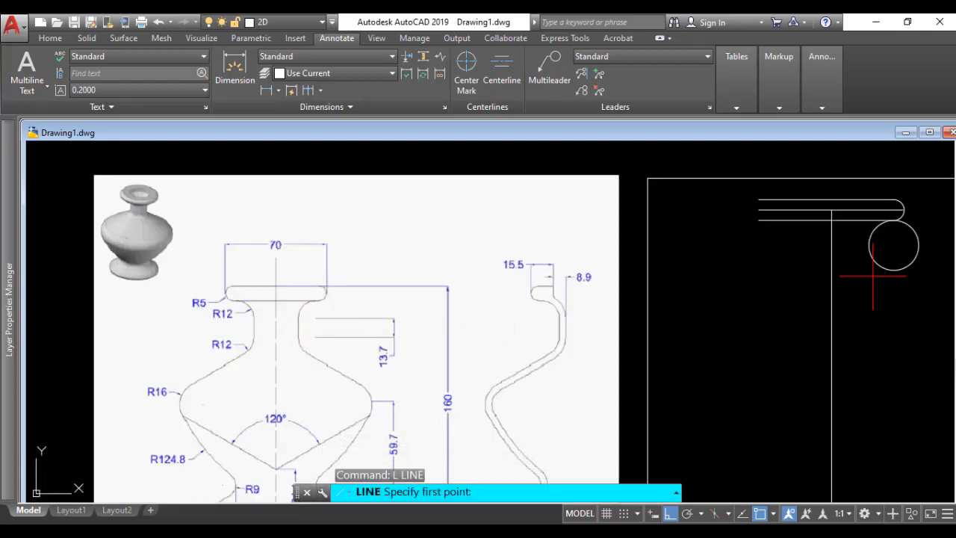
left_click(869, 244)
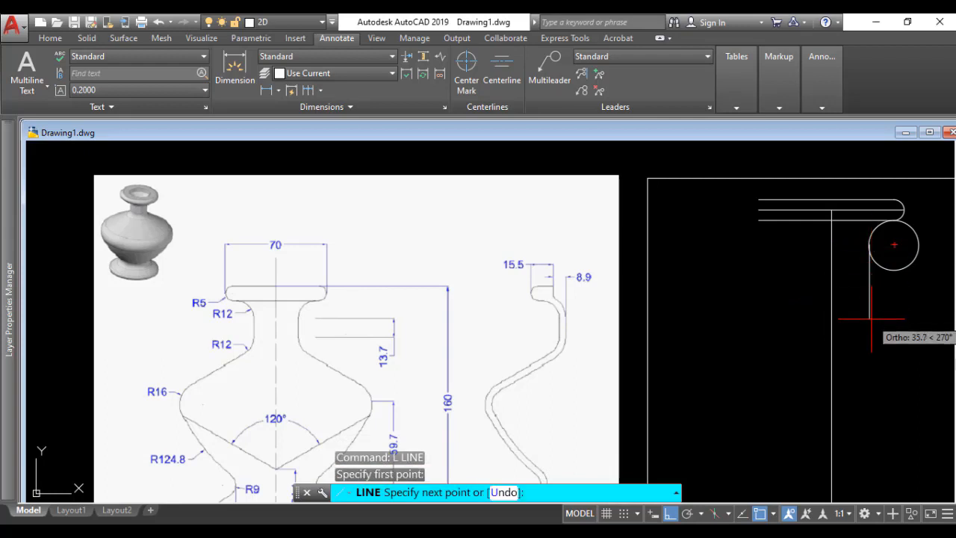
type("13.")
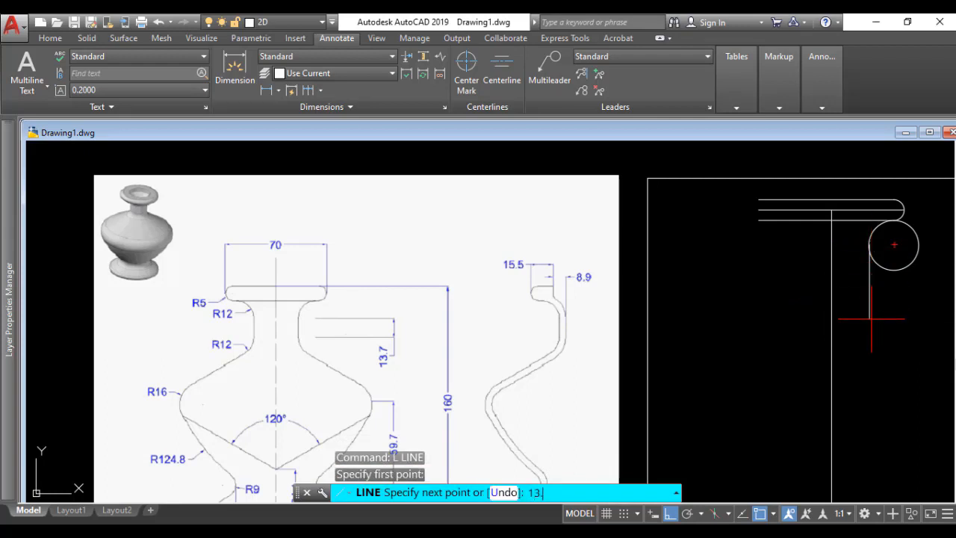
type("7")
key("Return")
key("Return")
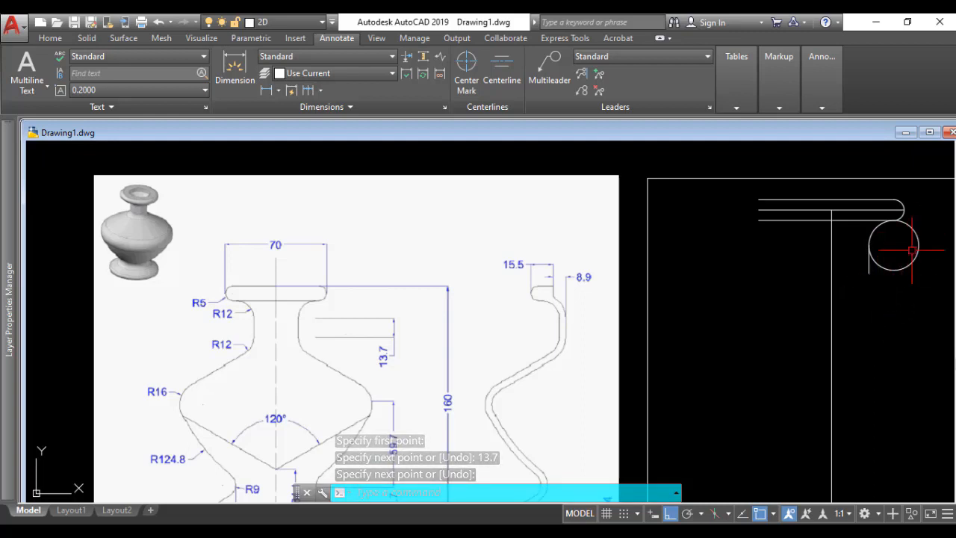
Step: Trim the R12 circle down to the upper-left quarter arc joining the rim and the neck line
type("TR")
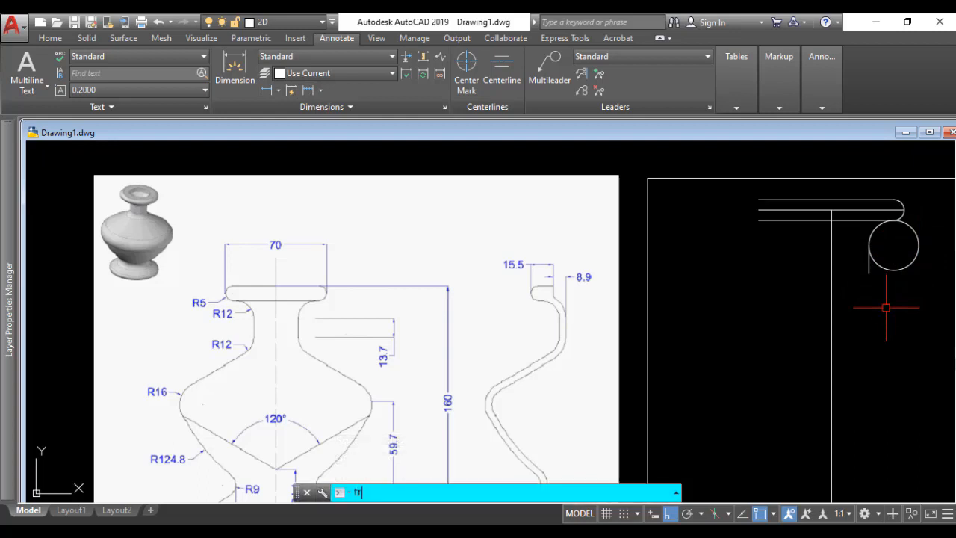
key("Return")
key("Return")
left_click(895, 270)
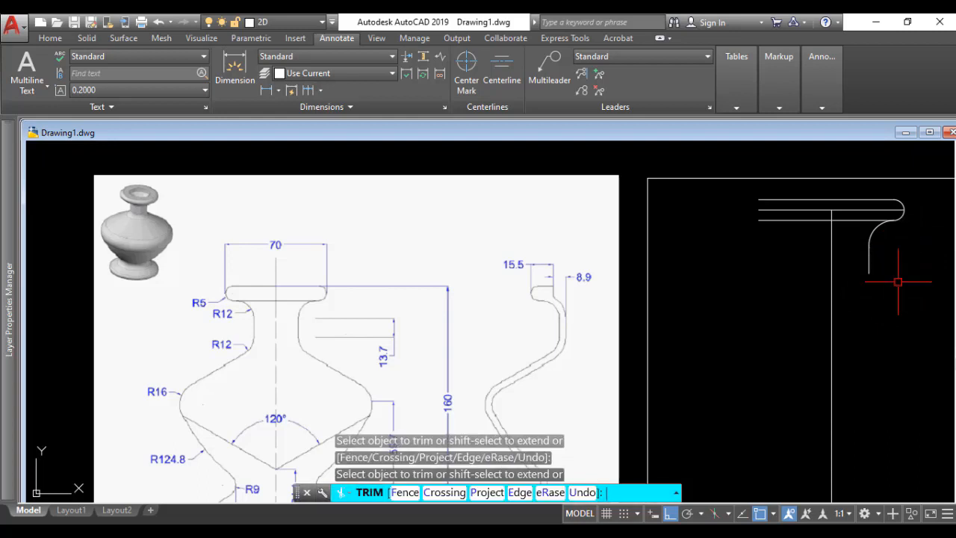
key("Return")
Step: Mirror the R12 arc about a horizontal line through the neck line's midpoint, keeping the original arc
type("MI")
key("Return")
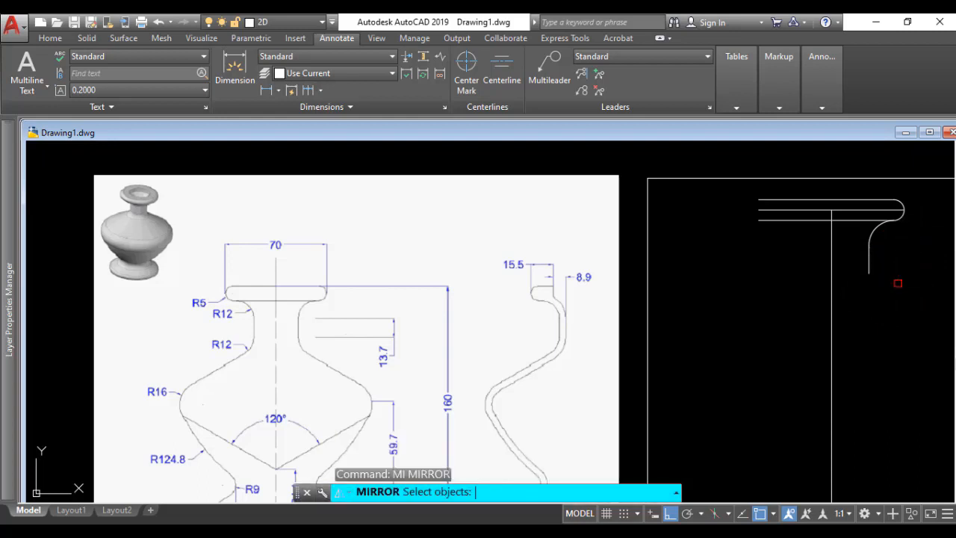
left_click(876, 230)
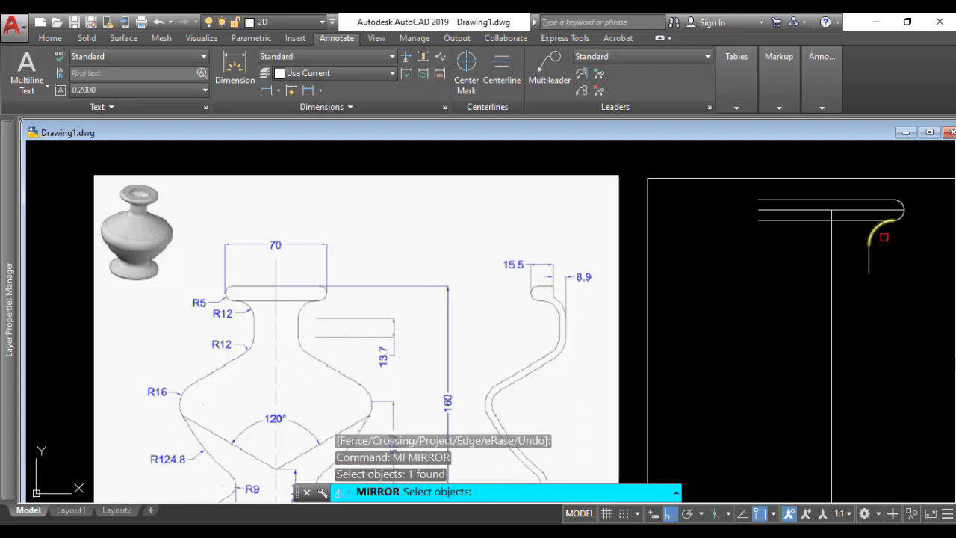
key("Return")
left_click(869, 260)
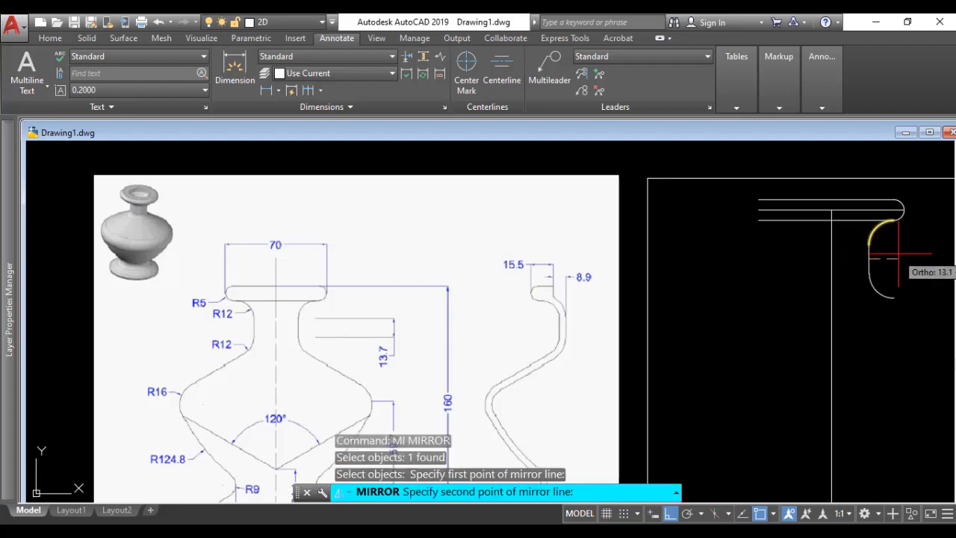
left_click(896, 262)
key("Return")
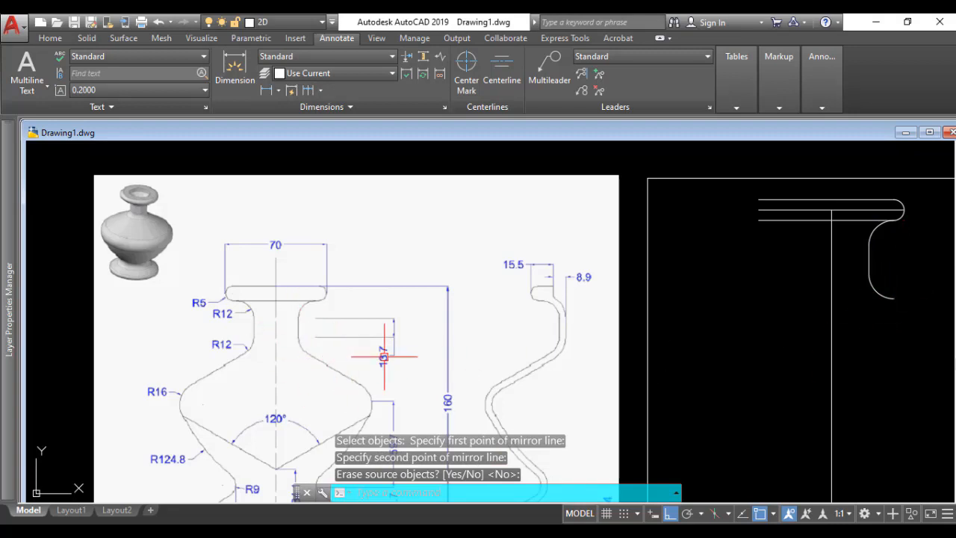
Step: Offset the vase's horizontal base line 34.1 mm upward
middle_click_drag(386, 359, 348, 282)
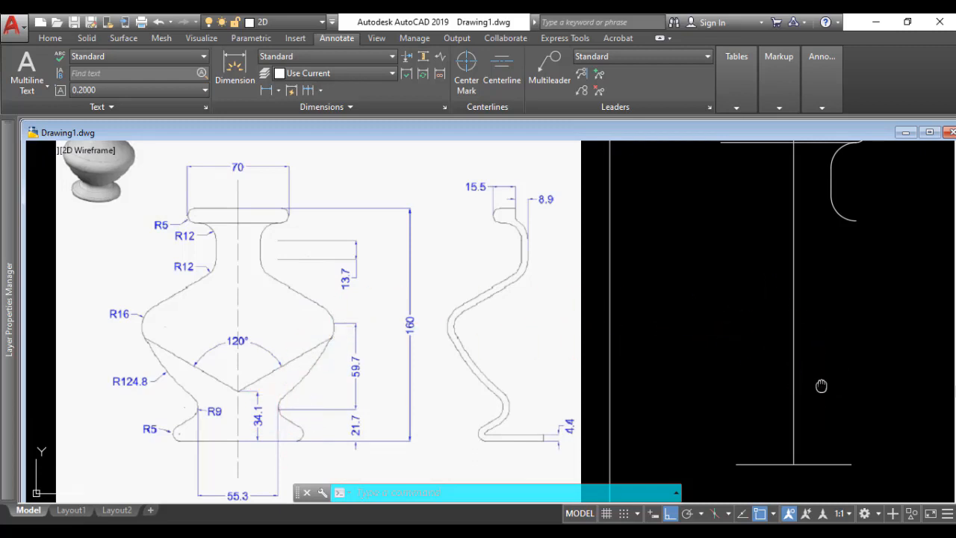
middle_click_drag(821, 386, 792, 333)
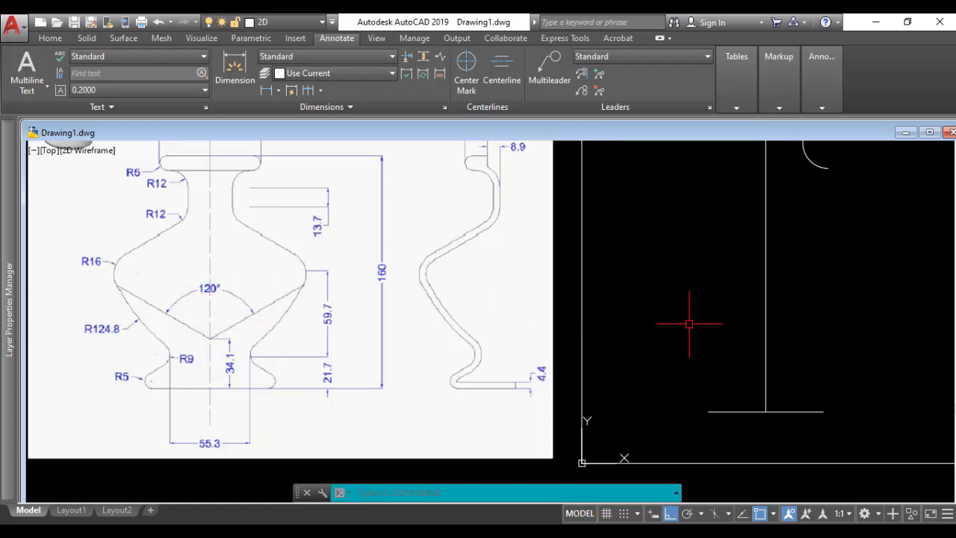
type("o")
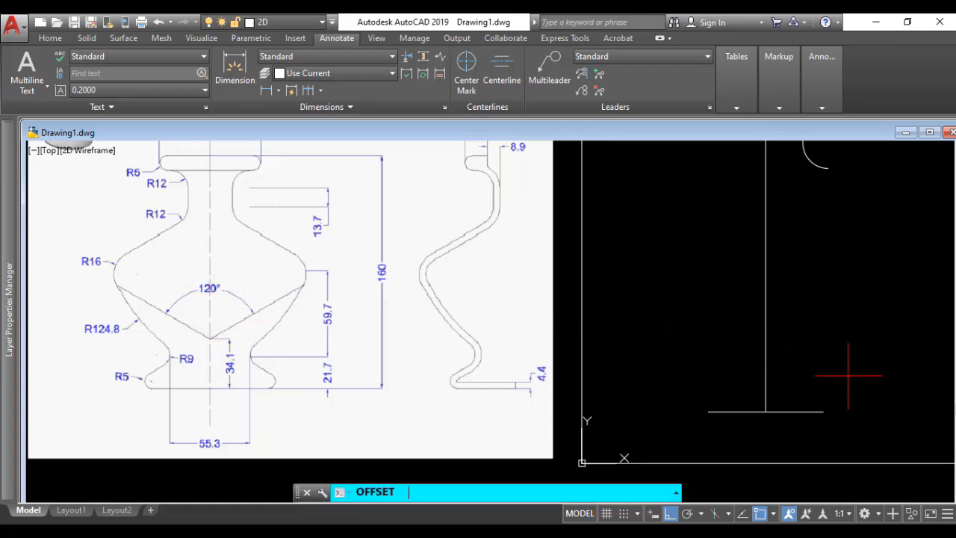
key("Return")
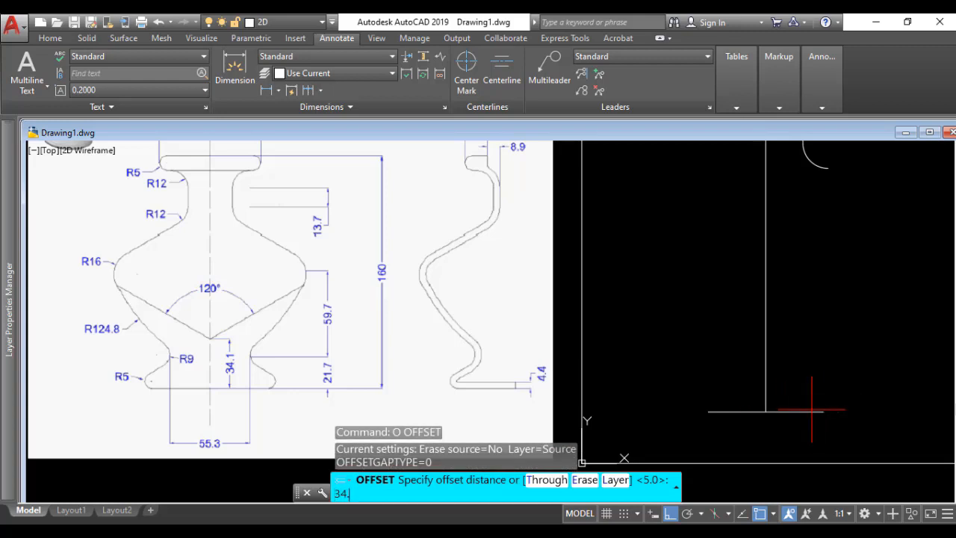
key("Return")
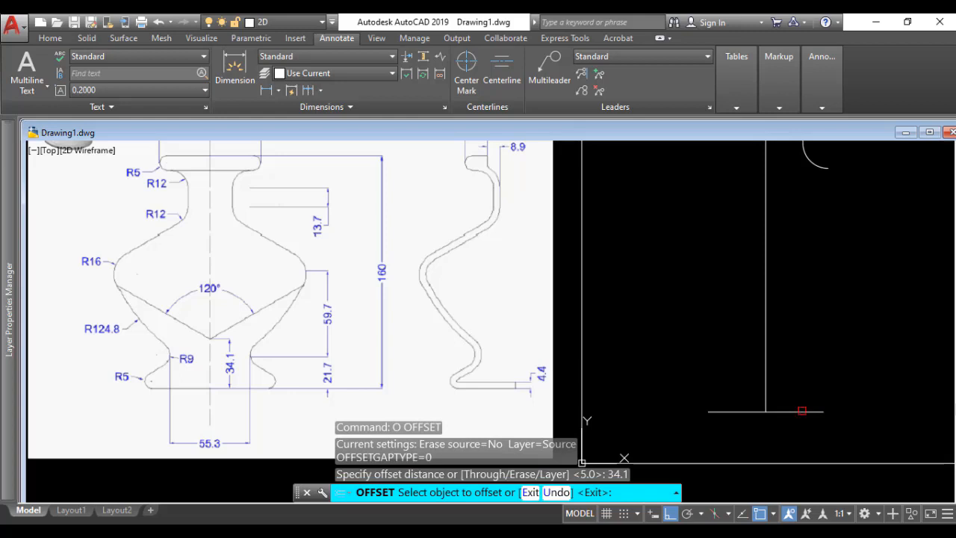
left_click(802, 411)
left_click(806, 364)
key("Return")
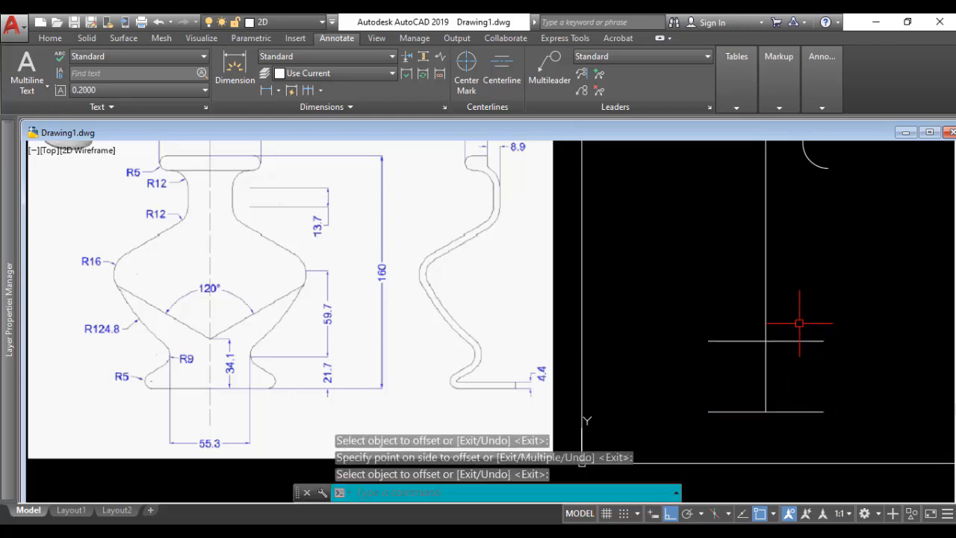
Step: Draw a 70 mm line at 30° up to the right from where the offset line crosses the vertical axis
type("l")
key("Return")
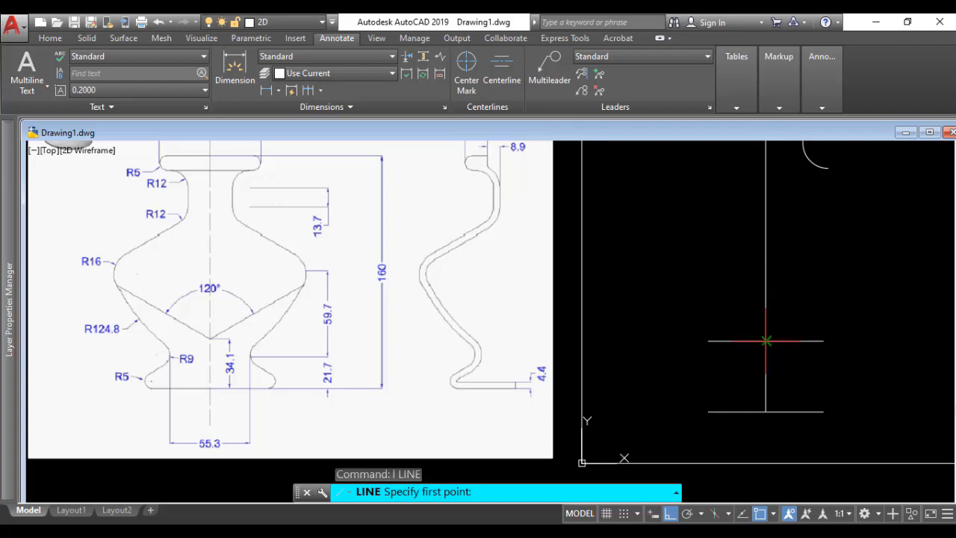
left_click(765, 341)
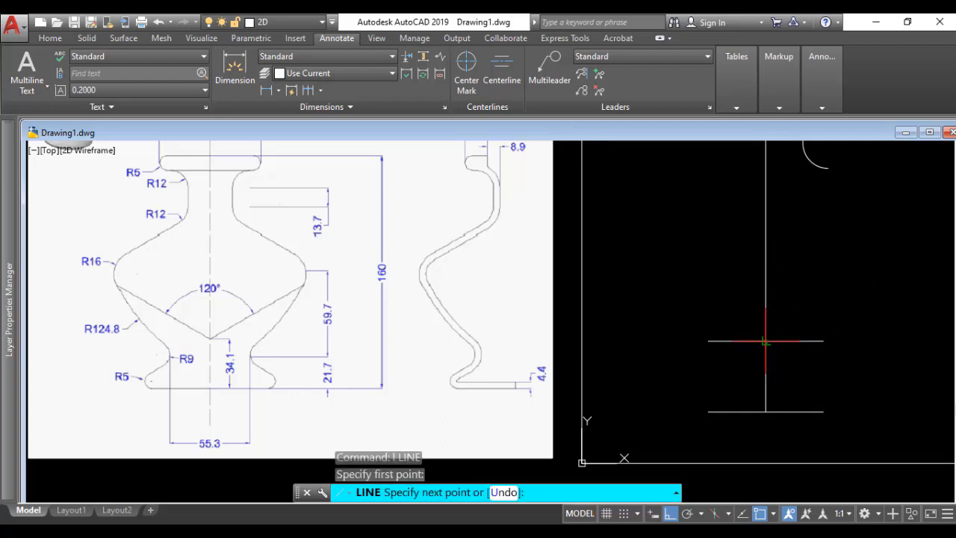
type("@70<")
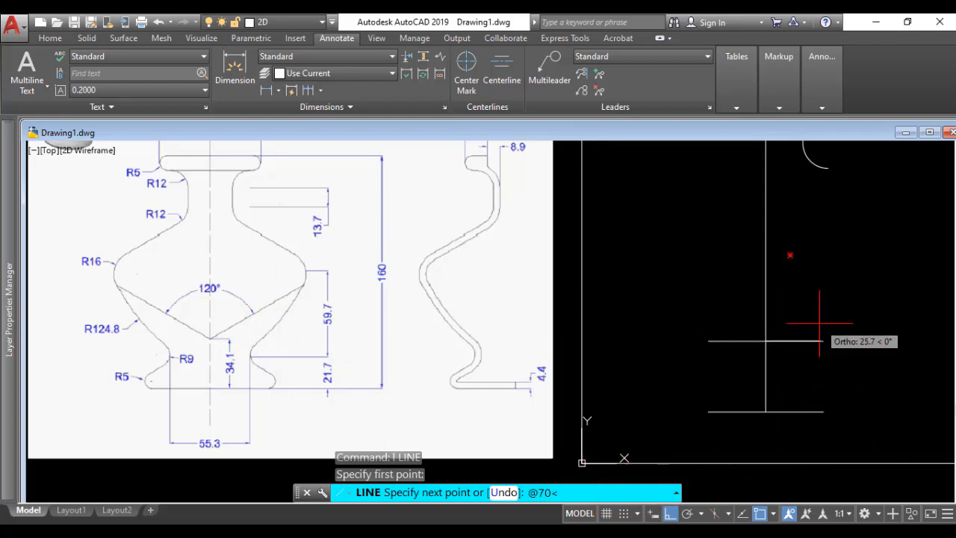
type("30")
key("Return")
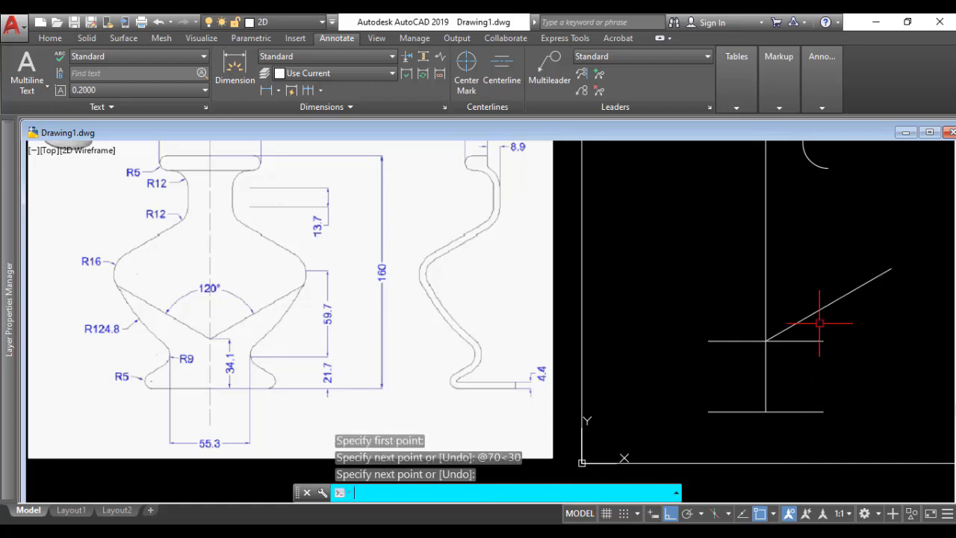
key("Return")
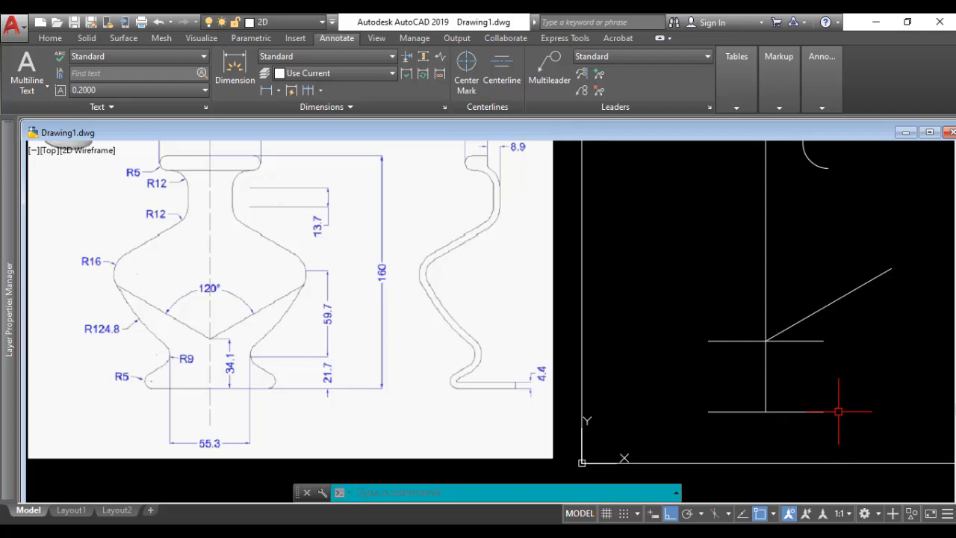
Step: Draw a 21.7 mm vertical line upward from the right end of the base line
type("l")
key("Return")
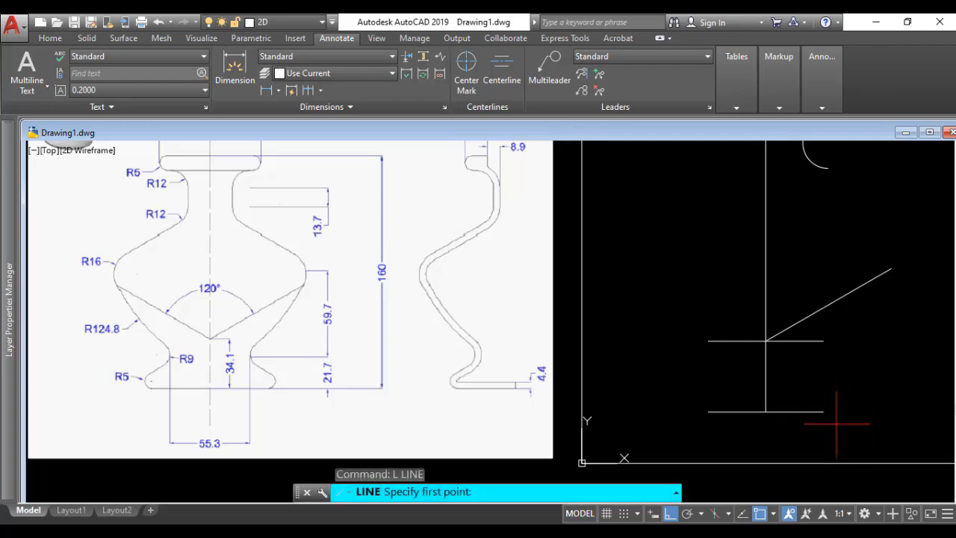
left_click(823, 412)
type("21.7")
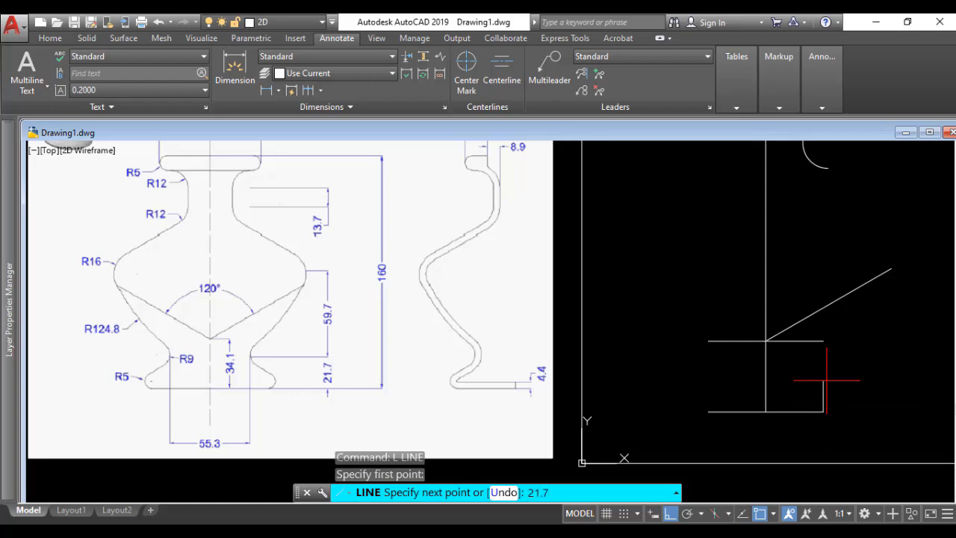
key("Return")
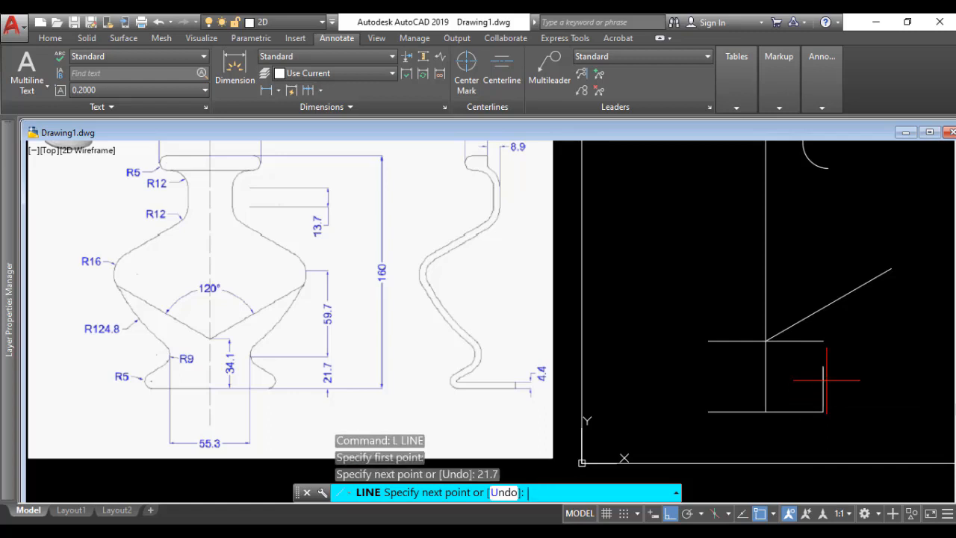
key("Return")
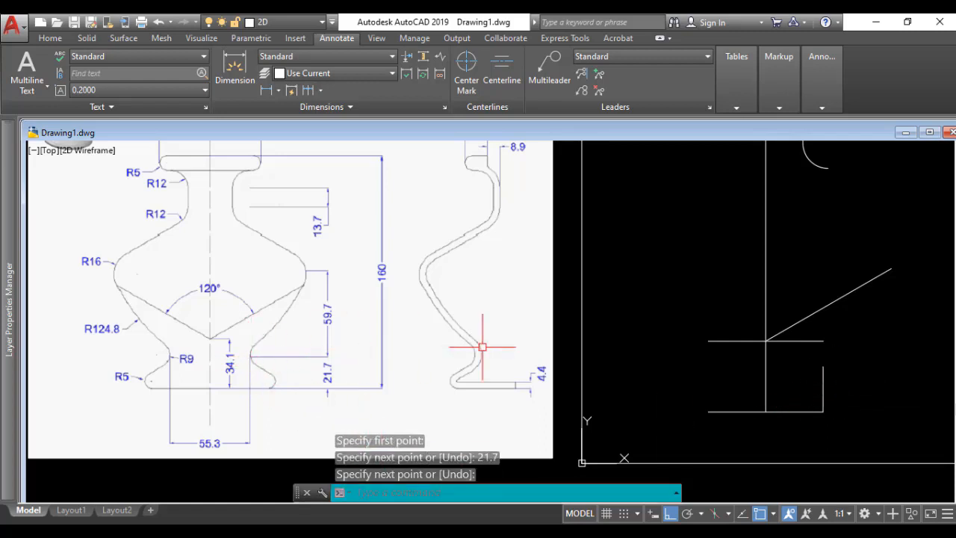
Step: Draw a 9 mm radius circle centred on the upper end of the 21.7 mm line
type("c")
key("Return")
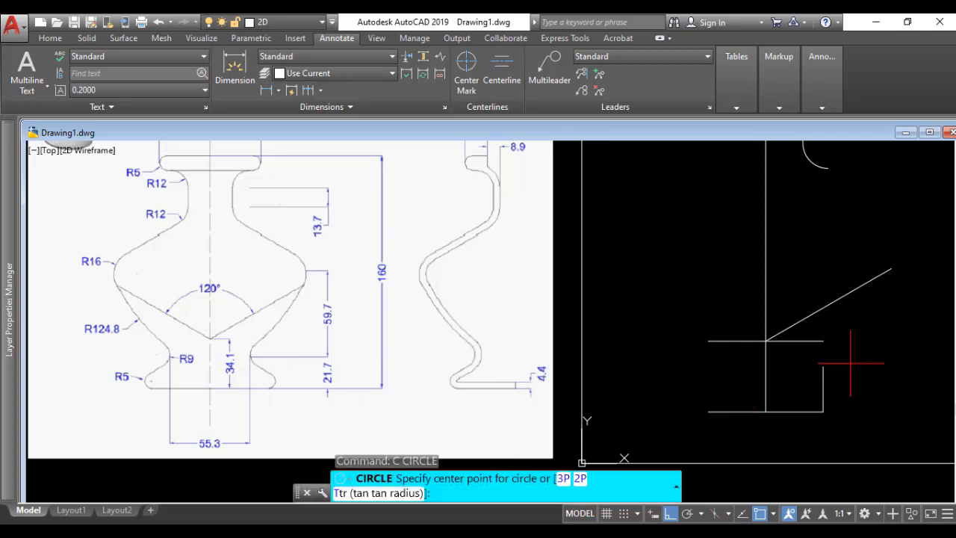
left_click(823, 366)
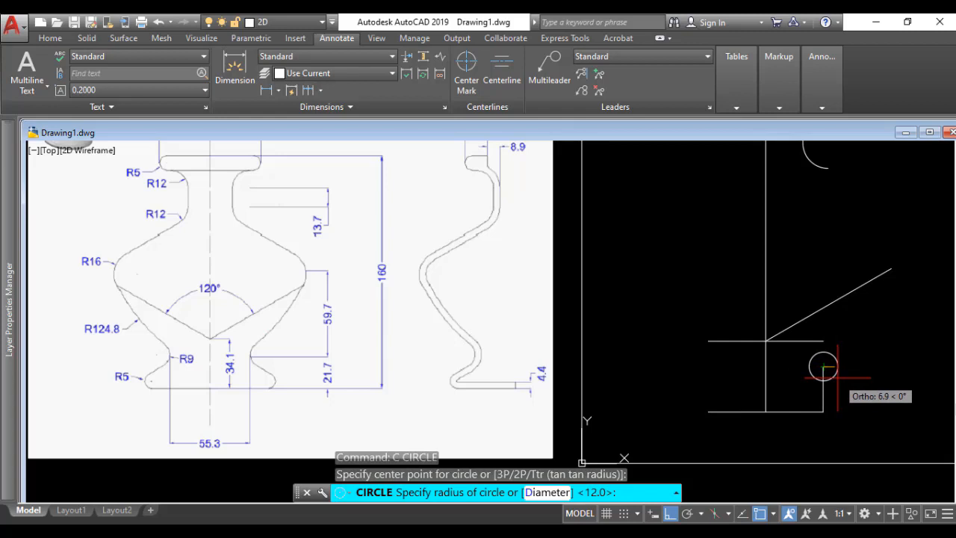
type("9")
key("Return")
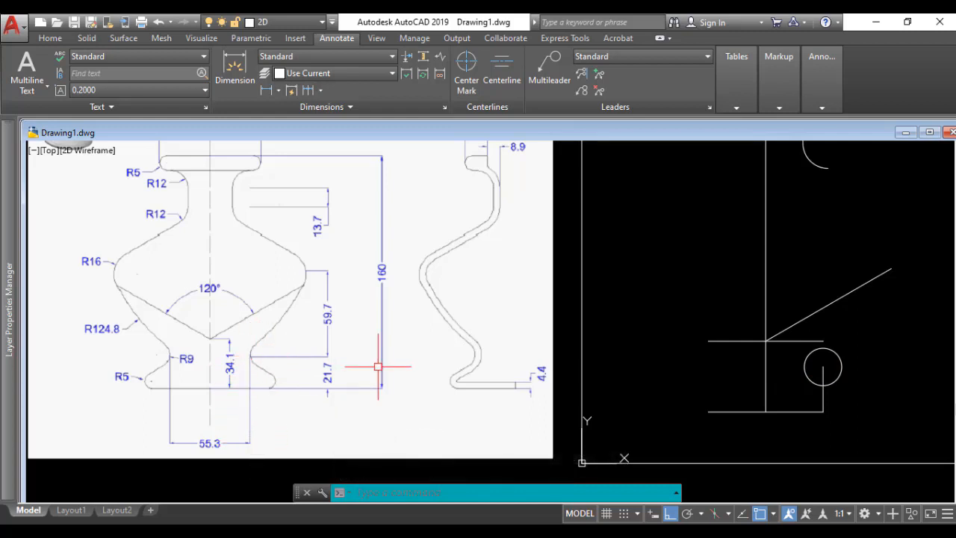
Step: Try to shift the R9 circle sideways so that its left quadrant meets the 21.7 mm line
type("m")
key("Return")
left_click(805, 374)
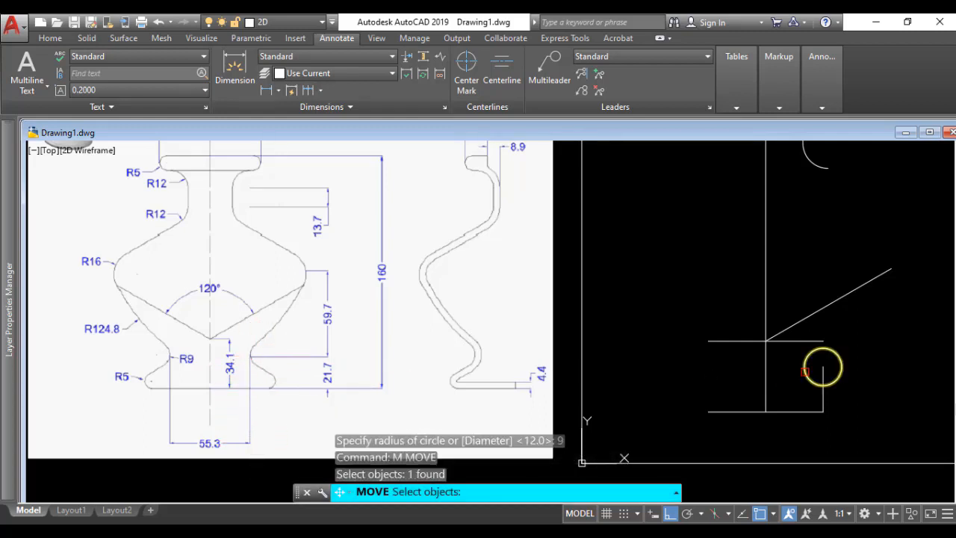
key("Return")
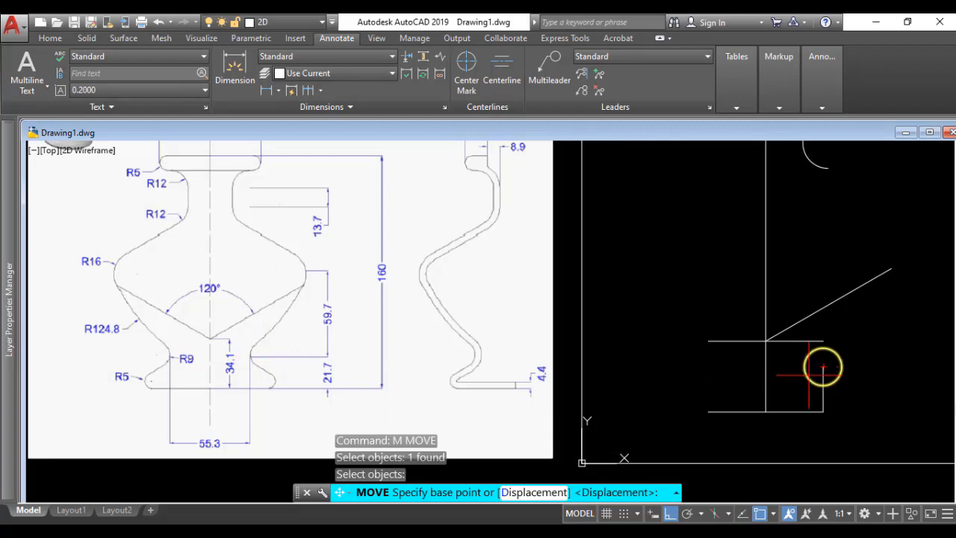
scroll(811, 367, "up", 4)
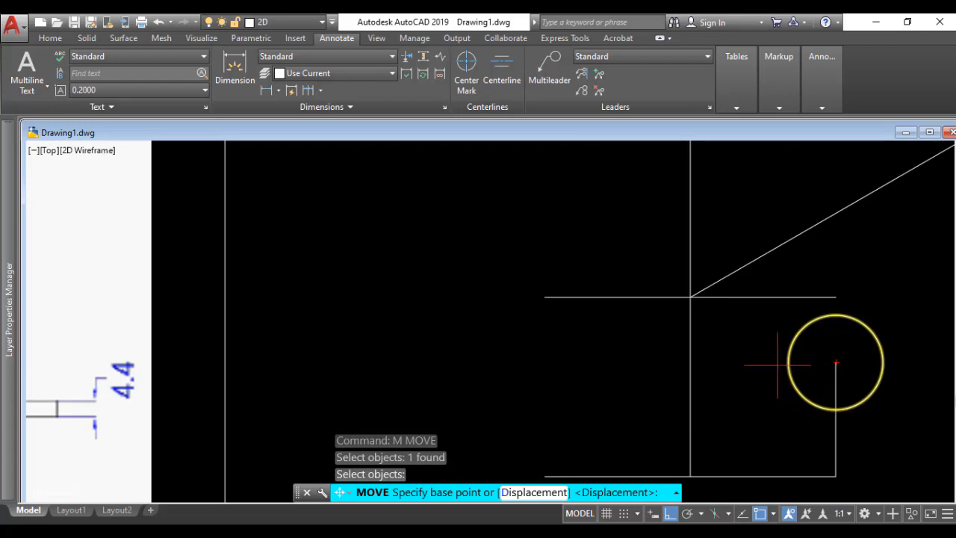
left_click(790, 363)
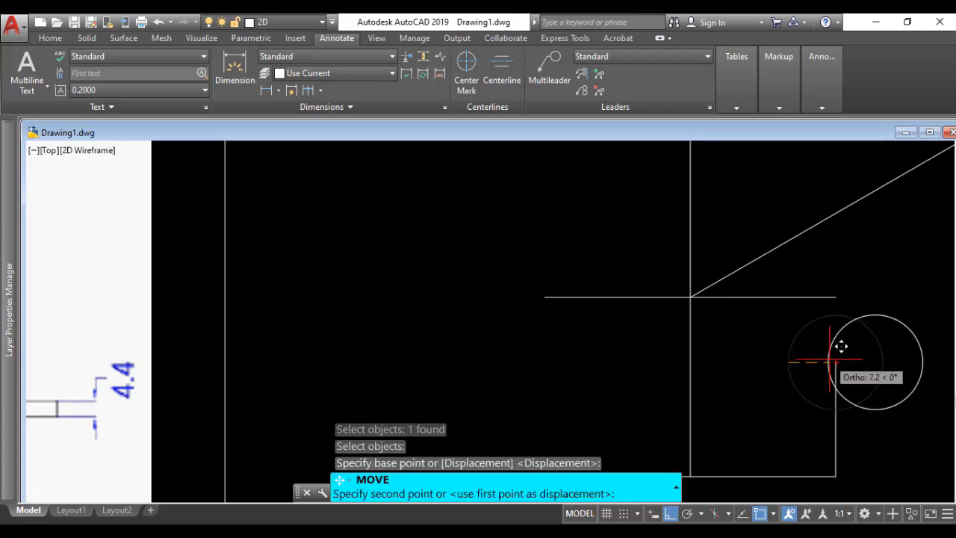
left_click(836, 364)
Step: Move the R9 circle by its left quadrant point onto the upper end of the 21.7 mm line
scroll(884, 422, "down", 2)
middle_click_drag(884, 422, 828, 395)
type("m")
key("Return")
left_click(749, 377)
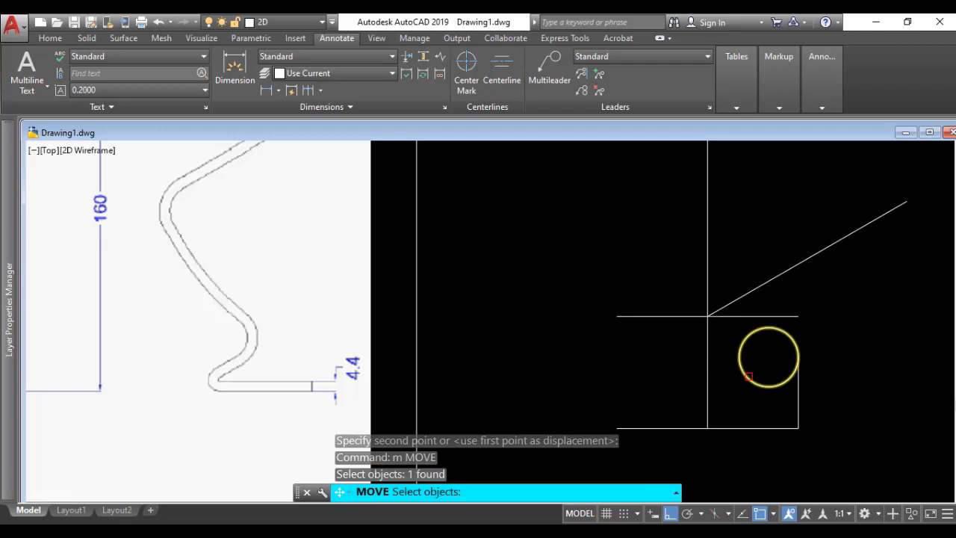
key("Return")
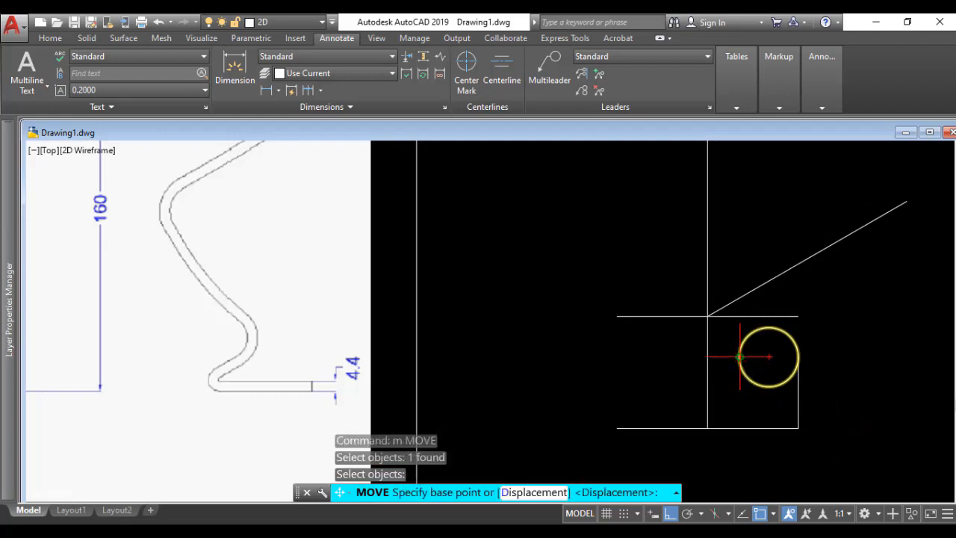
left_click(740, 356)
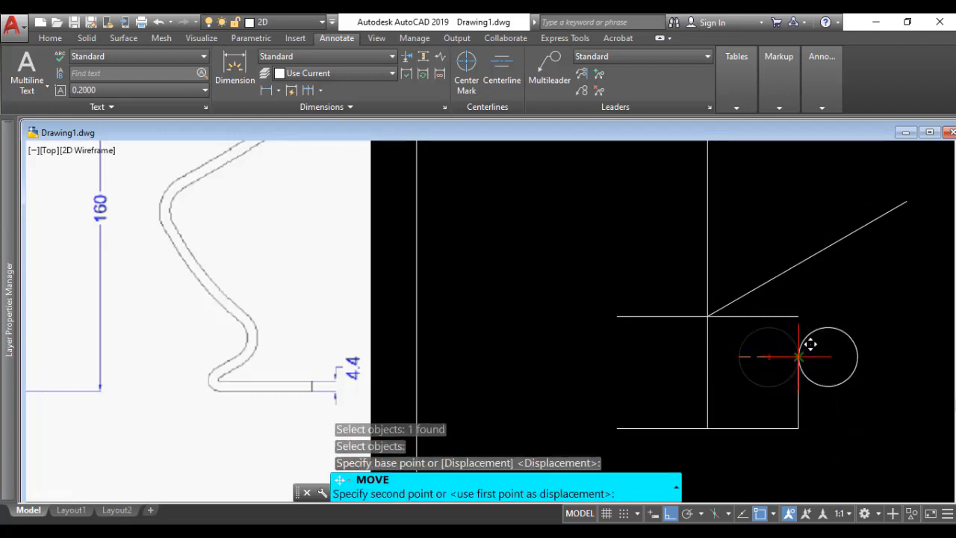
left_click(798, 357)
scroll(822, 362, "down", 1)
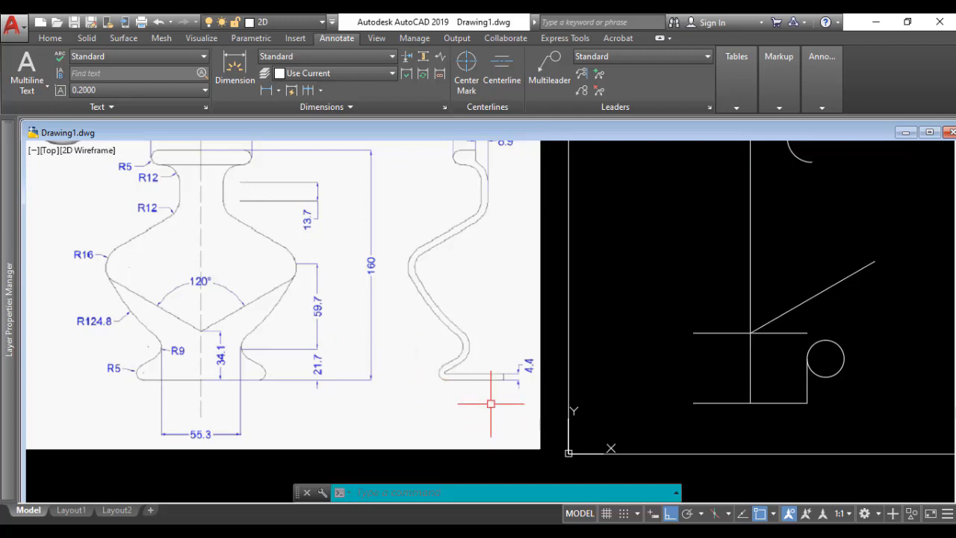
Step: Switch to PowerPoint and draw a vertical arrow about 4.22 inches long from the rim's right edge past the base to compare their widths
key("alt+Tab")
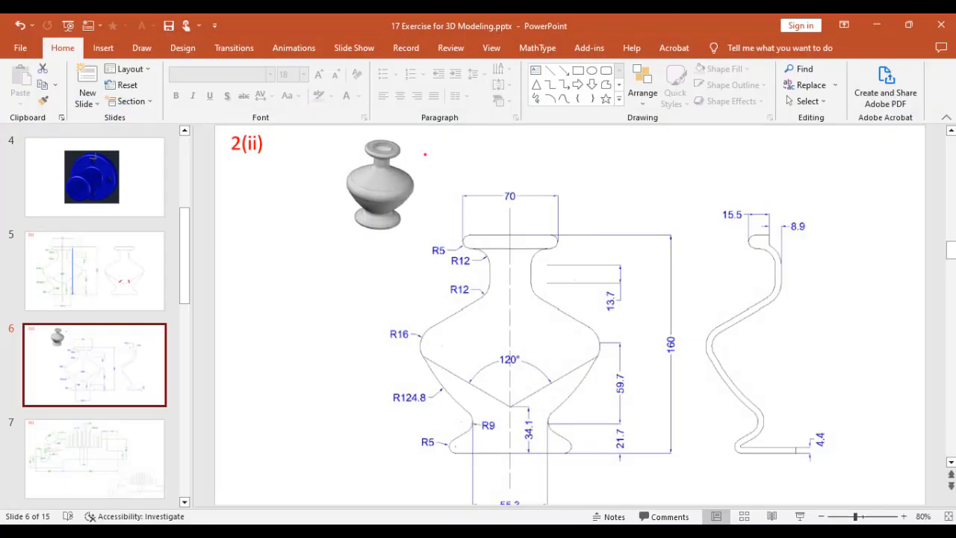
left_click(564, 69)
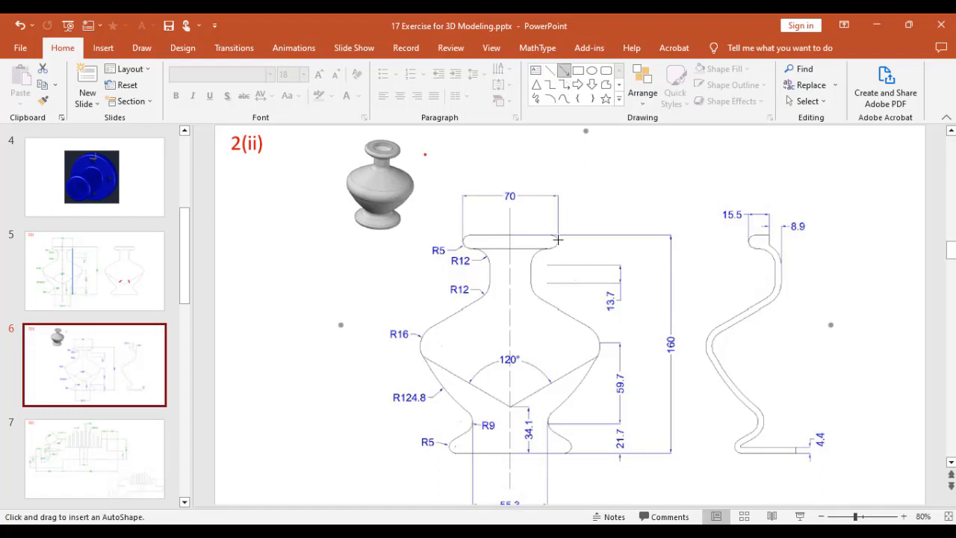
left_click_drag(558, 240, 611, 294)
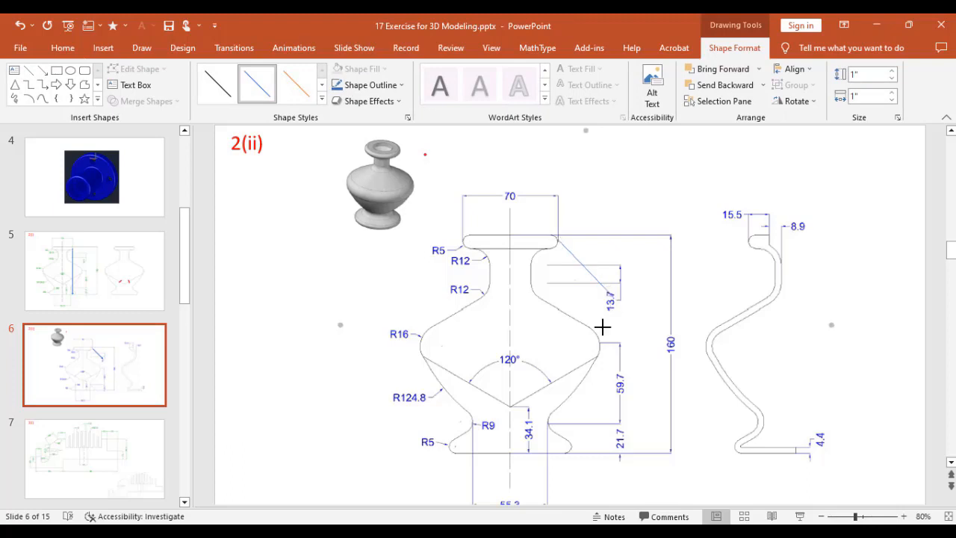
left_click_drag(603, 326, 559, 465)
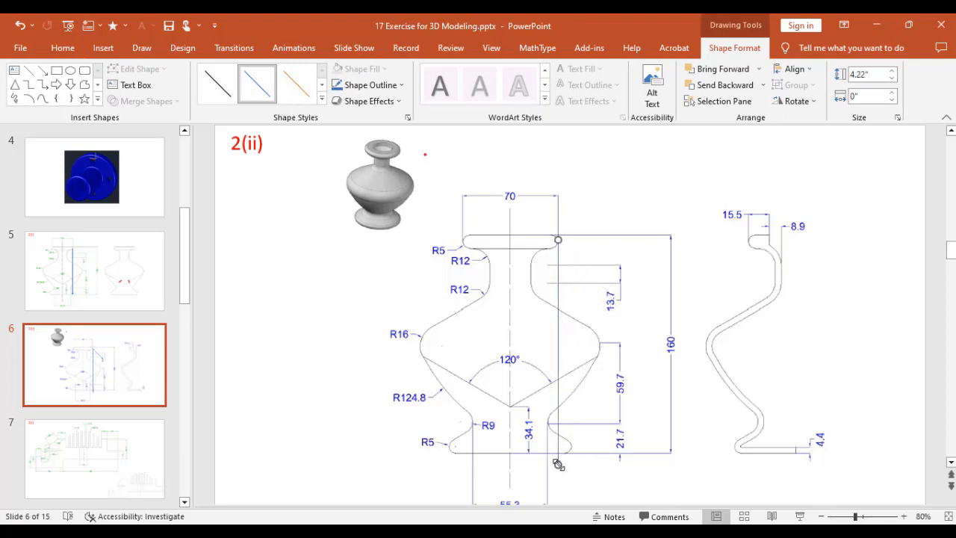
left_click(609, 434)
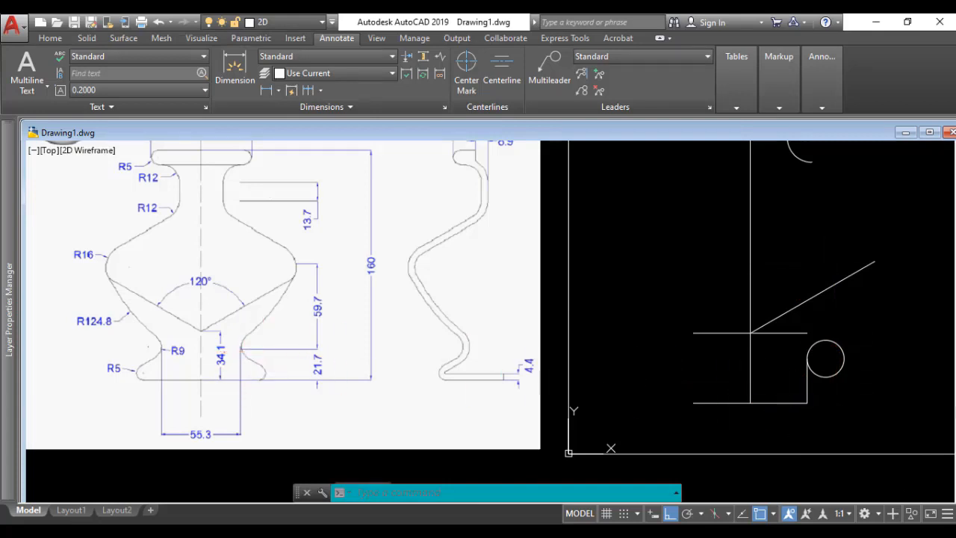
Step: Erase the base line and replace it with a 35 mm horizontal line running right from the bottom end of the vertical axis
left_click(786, 403)
key("Delete")
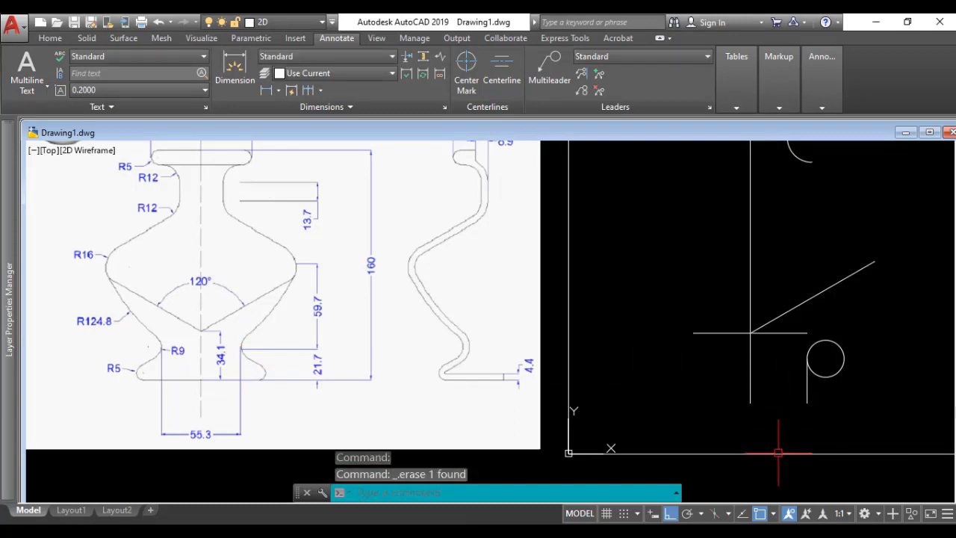
type("l")
key("Return")
left_click(751, 403)
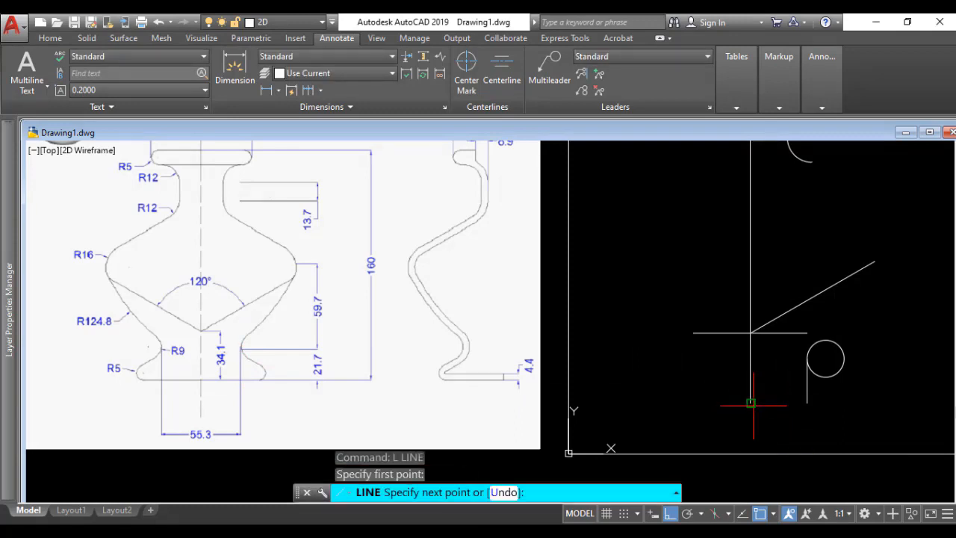
type("35")
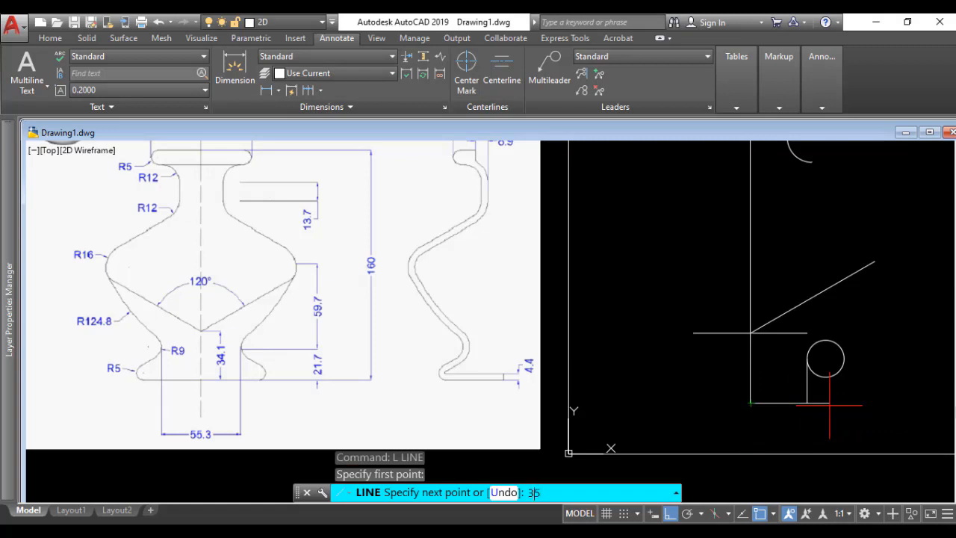
key("Return")
Step: Draw a circle of radius 5 mm centred on the right end of the 35 mm base line
key("Return")
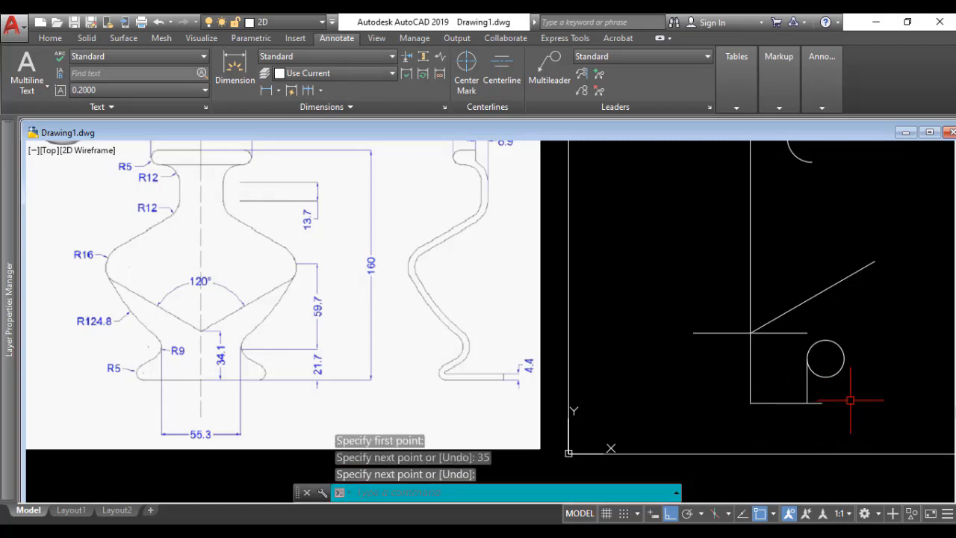
type("c")
key("Return")
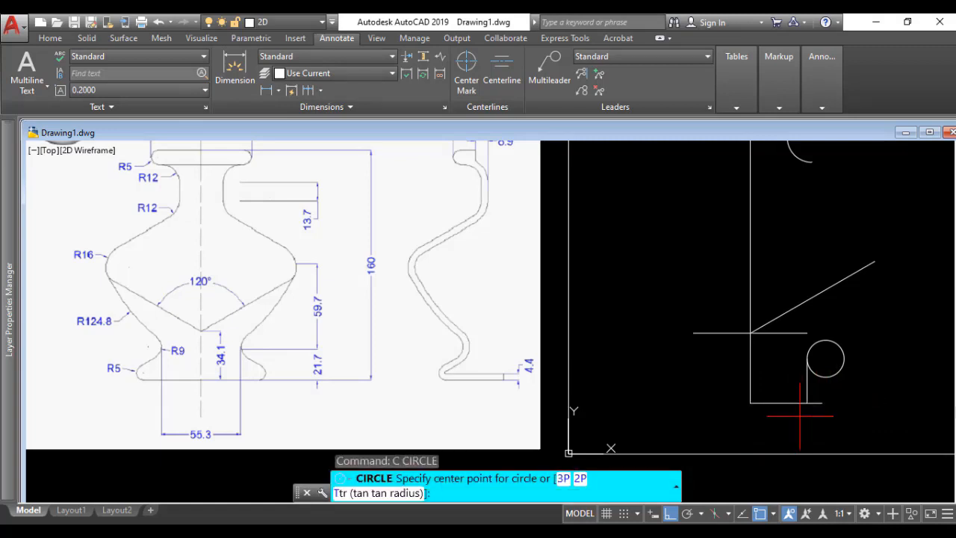
left_click(821, 404)
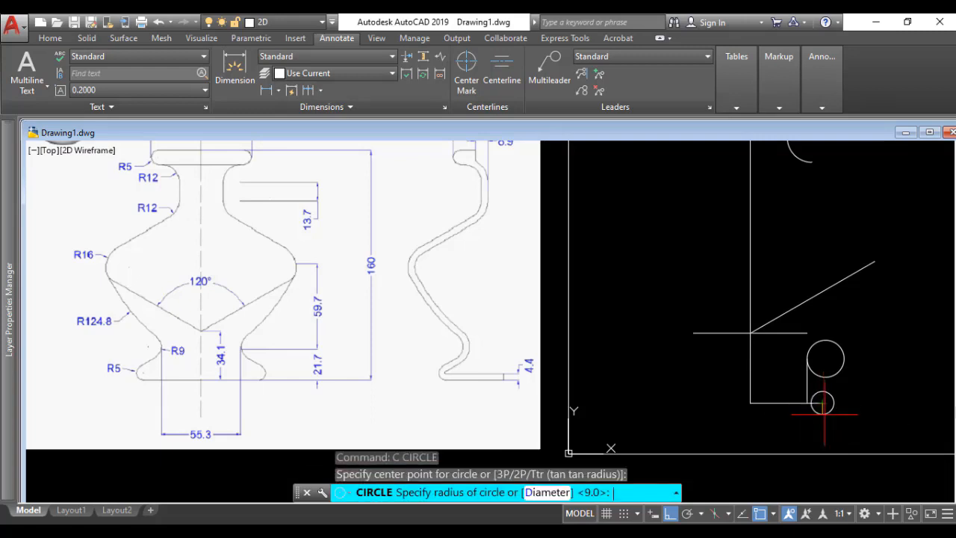
type("5")
key("Return")
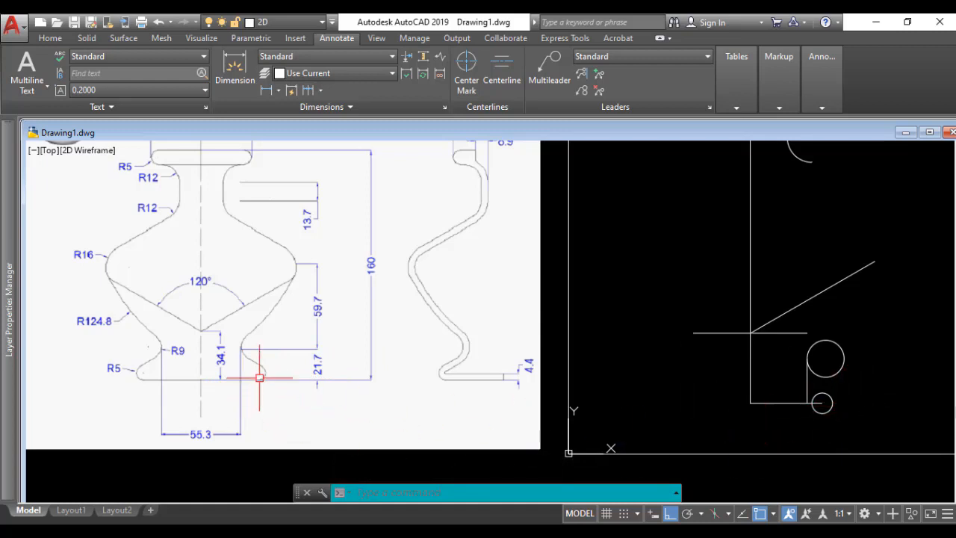
Step: Move the R5 circle by its bottom quadrant point onto the right end of the base line
type("m")
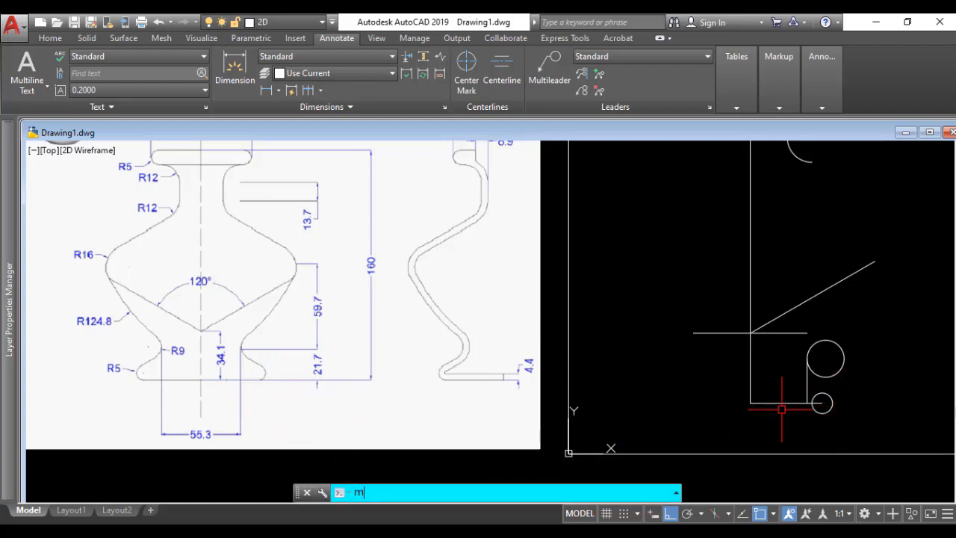
key("Return")
left_click(821, 403)
key("Return")
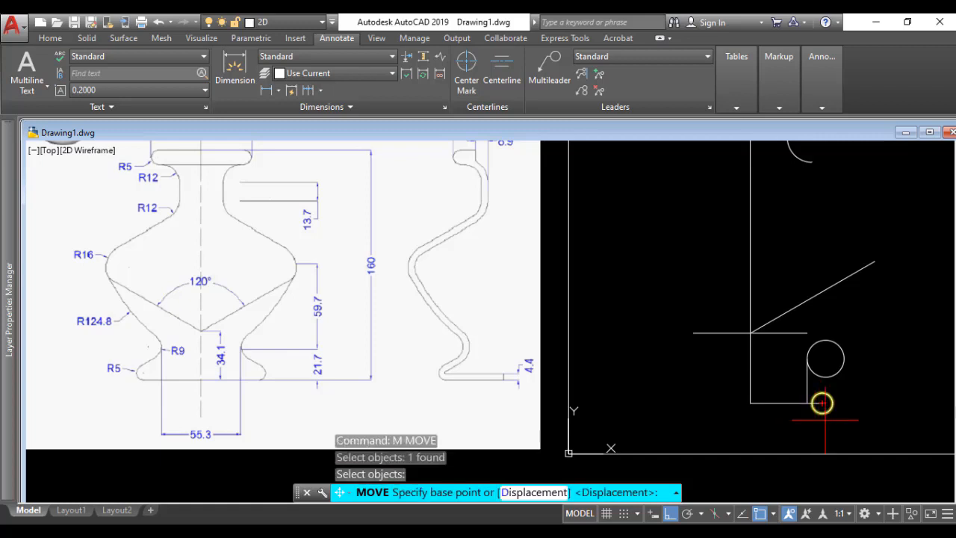
scroll(821, 403, "up", 4)
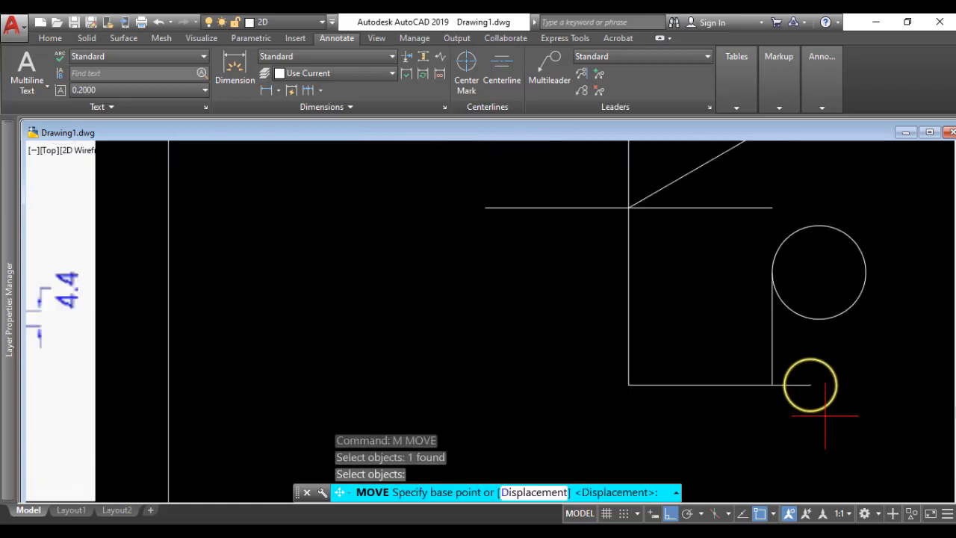
left_click(810, 385)
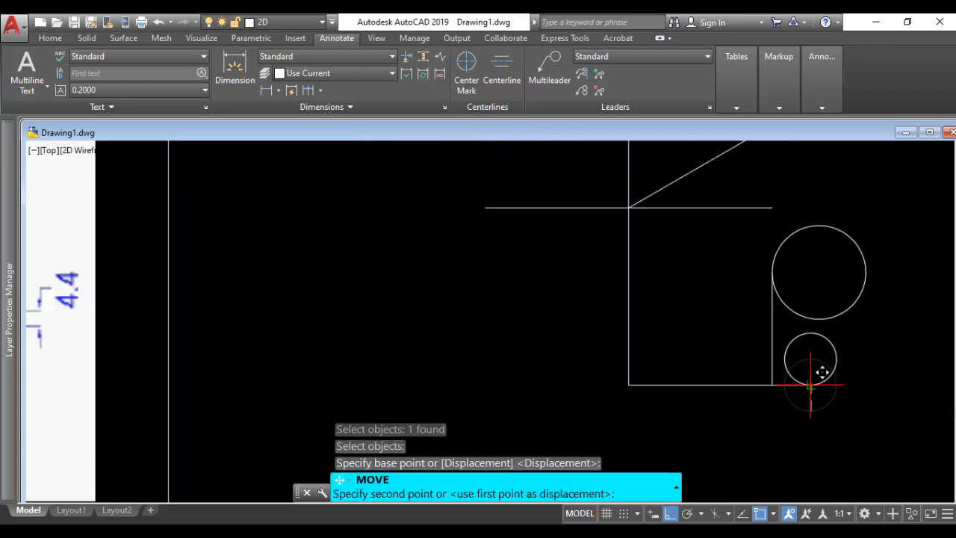
left_click(810, 360)
scroll(856, 390, "down", 2)
scroll(857, 390, "down", 2)
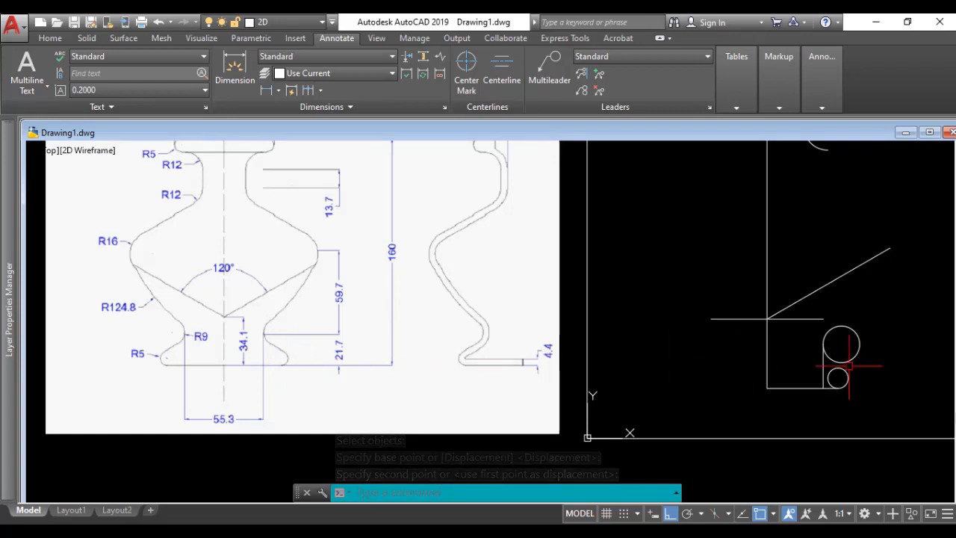
Step: Erase the 21.7 mm vertical construction line between the base line and the R9 circle
scroll(856, 369, "up", 2)
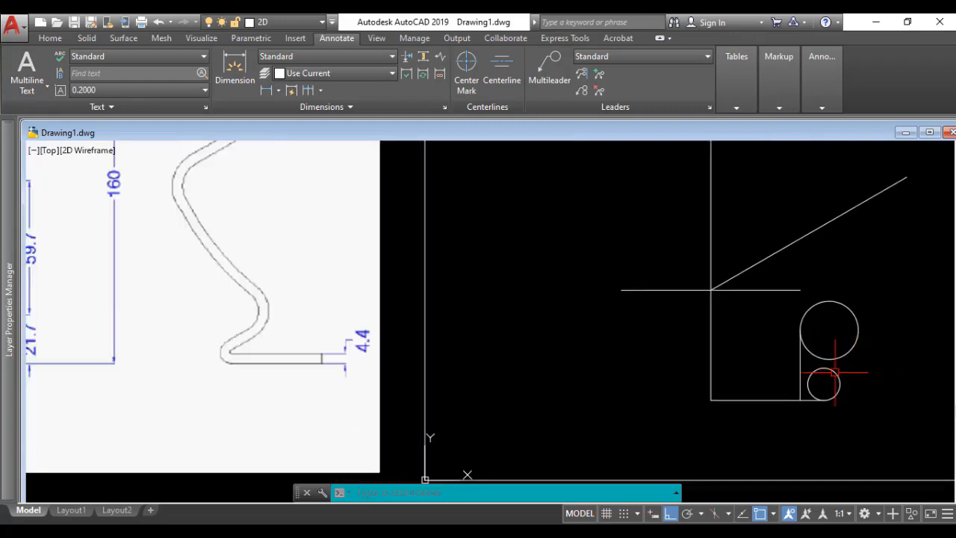
left_click(799, 362)
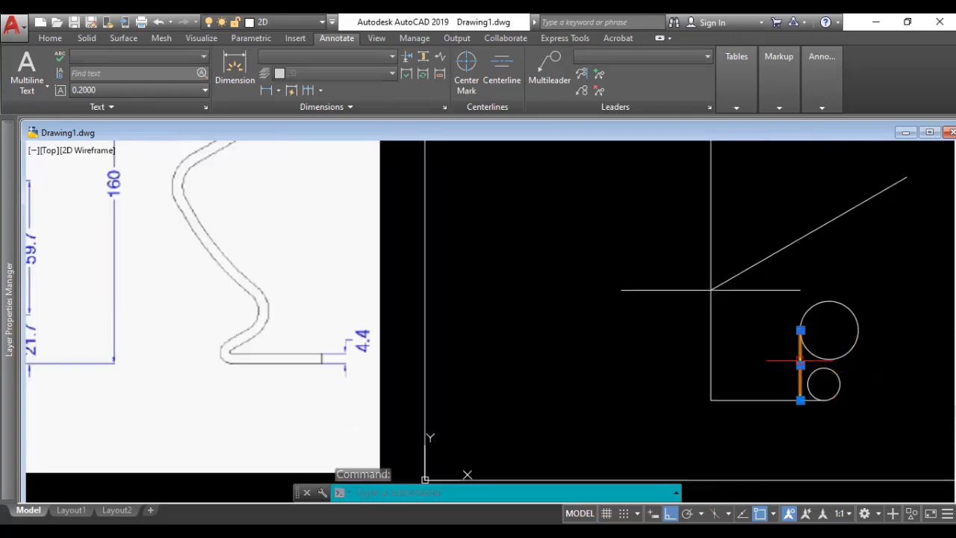
key("Delete")
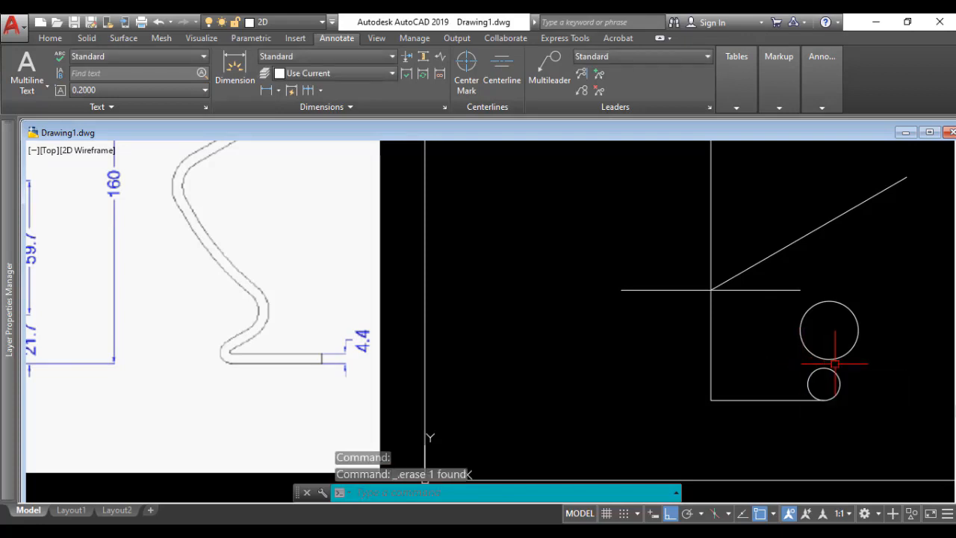
Step: Draw a line tangent to both circles, from the lower left of the R9 circle to the upper right of the R5 circle
scroll(806, 374, "down", 2)
type("L")
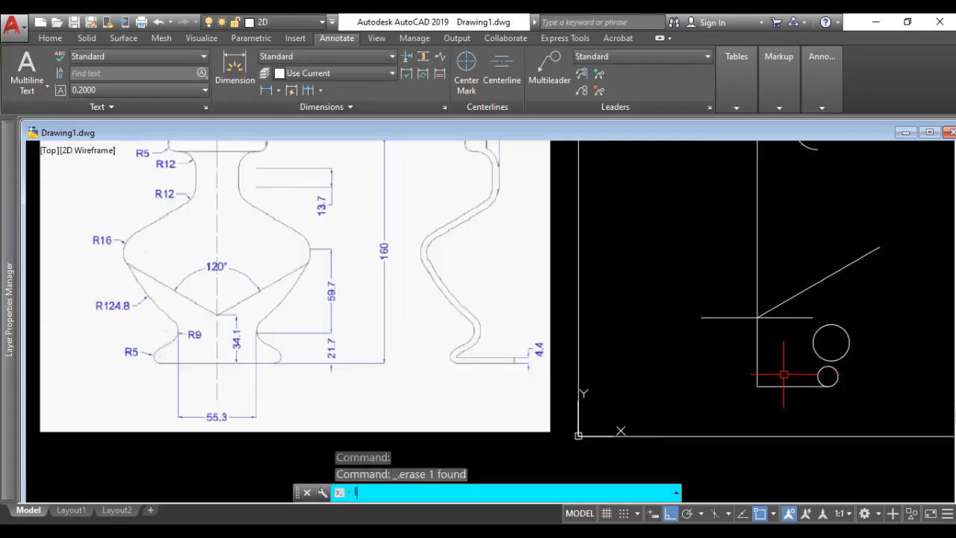
key("Return")
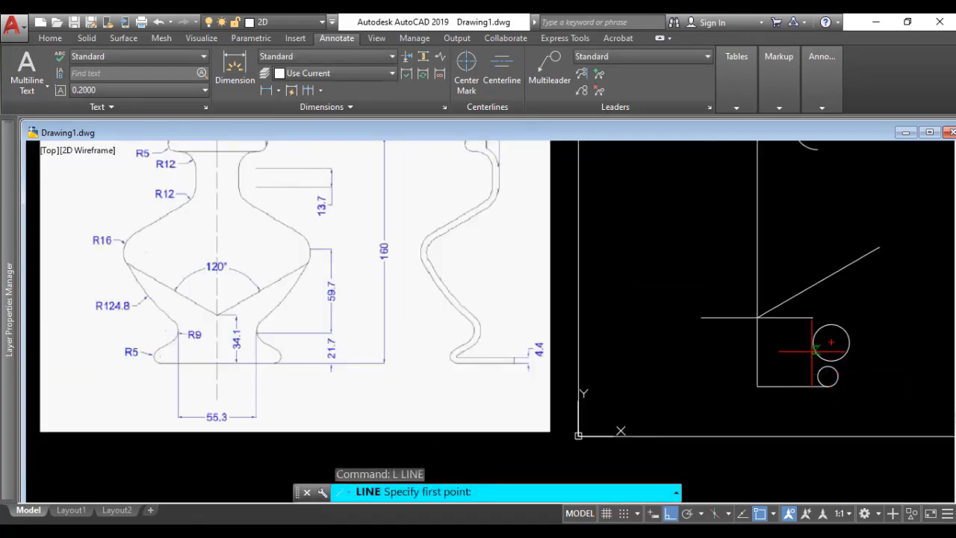
right_click(813, 351, "shift")
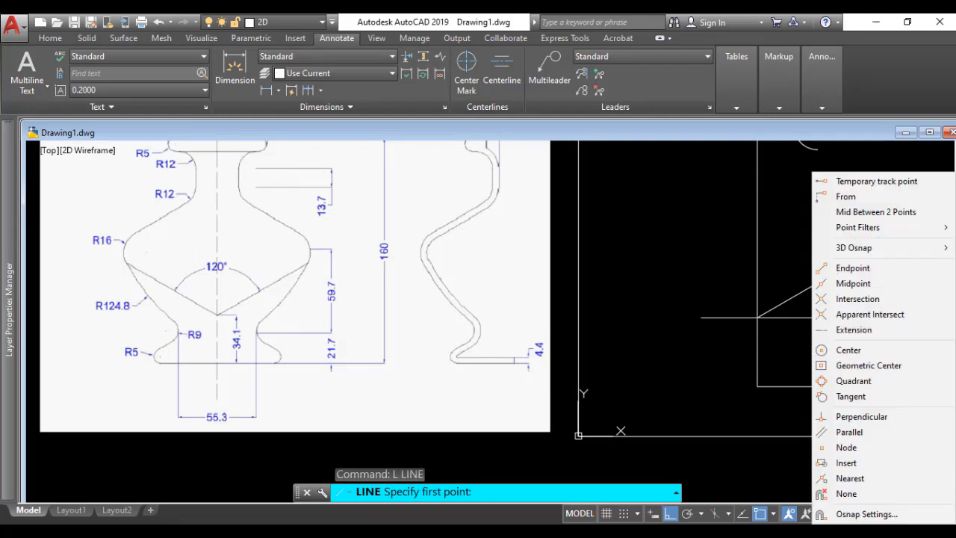
left_click(850, 396)
left_click(838, 370)
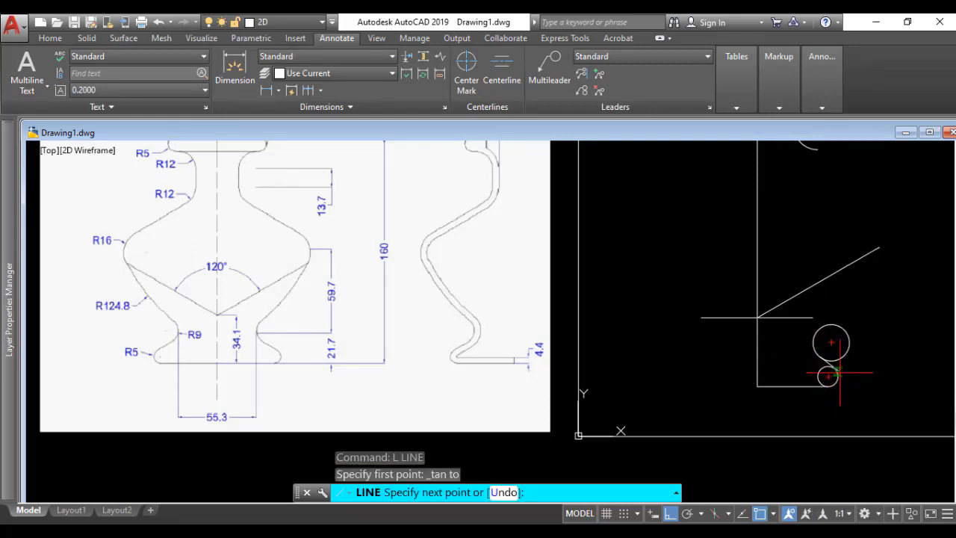
right_click(835, 371, "shift")
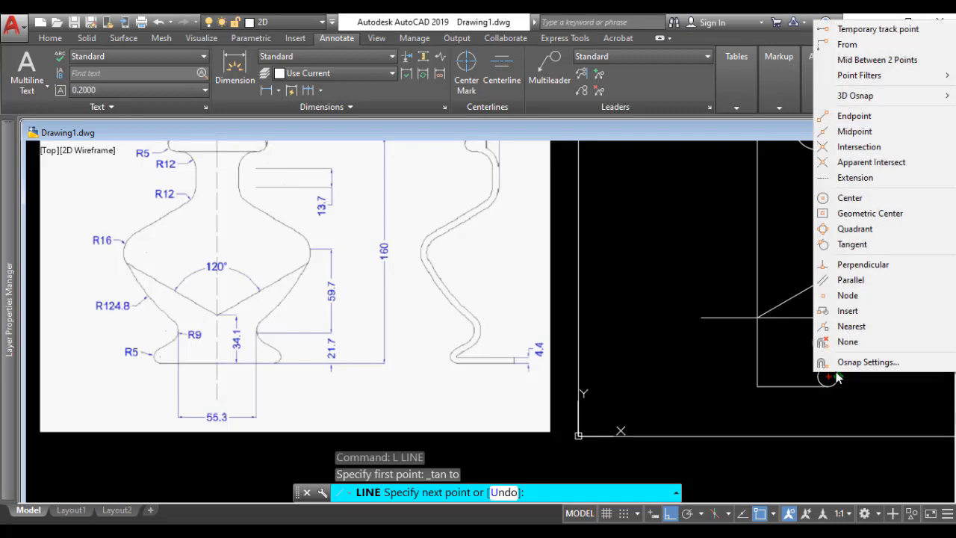
left_click(850, 245)
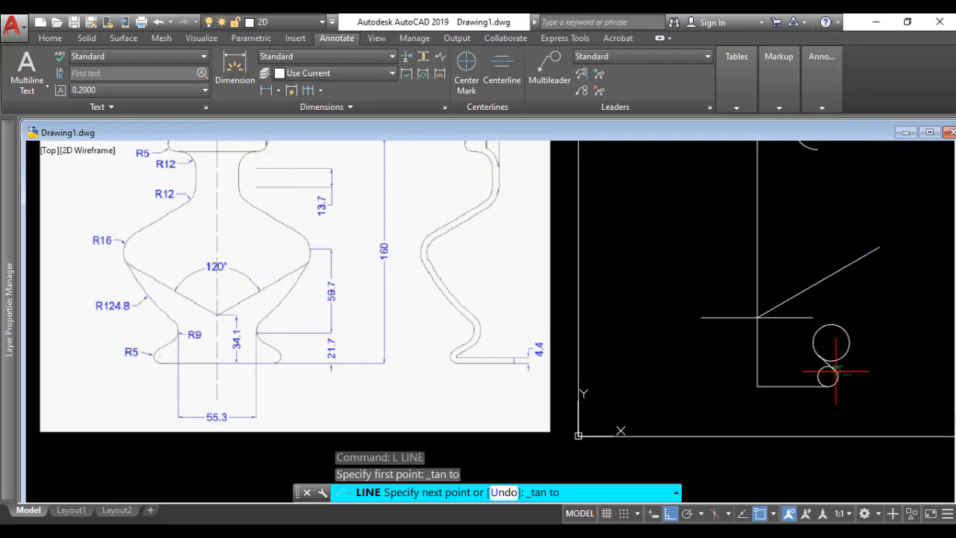
left_click(834, 369)
key("Return")
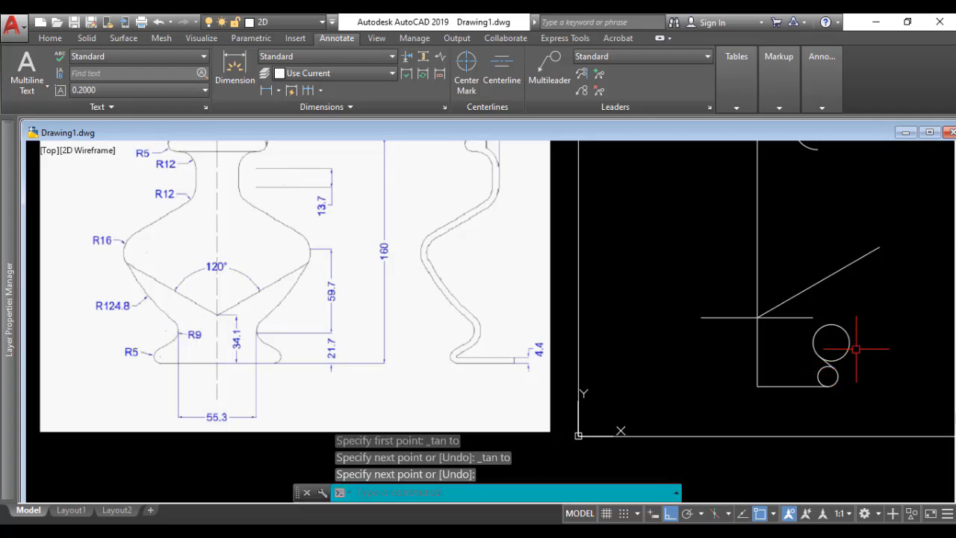
Step: Trim away the inner part of the R5 circle between the base line and the tangent line, and try trimming the R9 circle
scroll(858, 347, "up", 2)
scroll(837, 384, "down", 2)
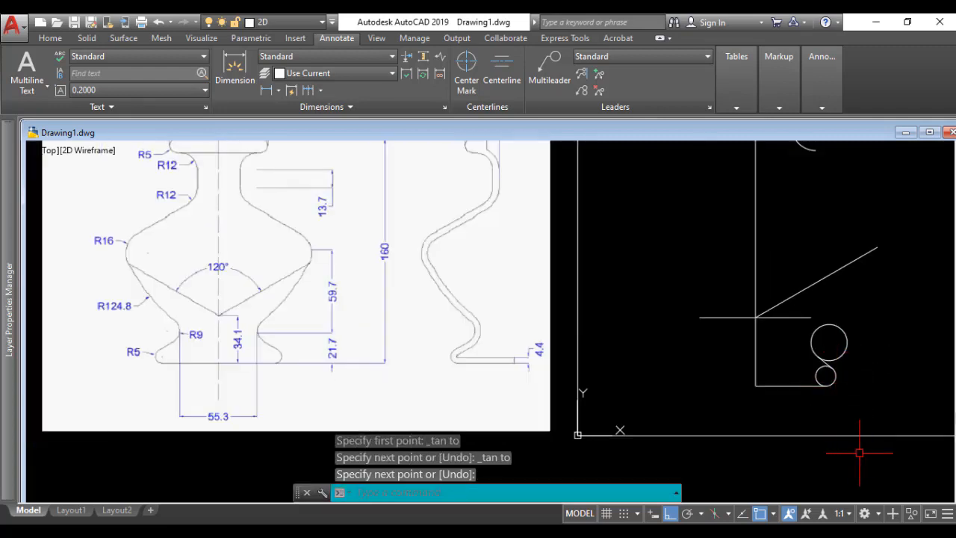
type("tr")
key("Return")
key("Return")
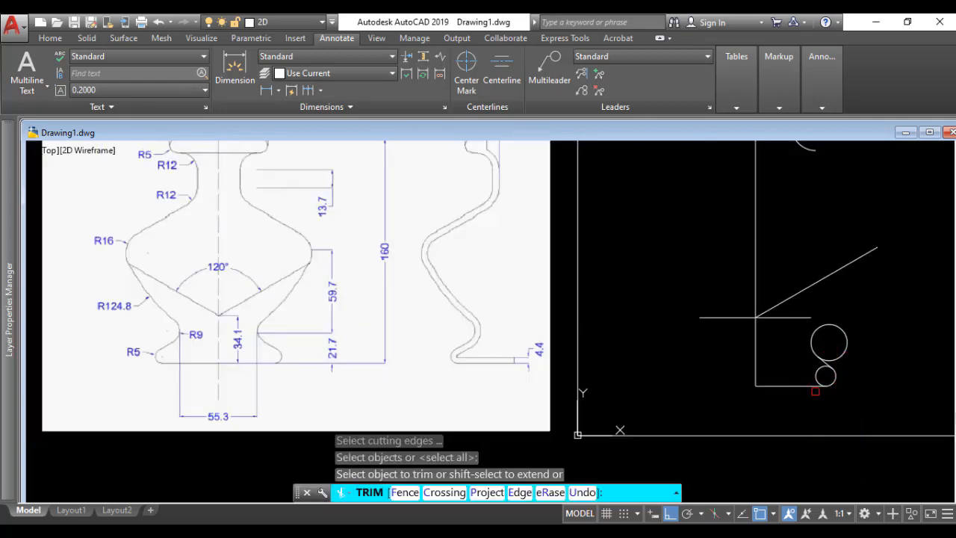
left_click(816, 376)
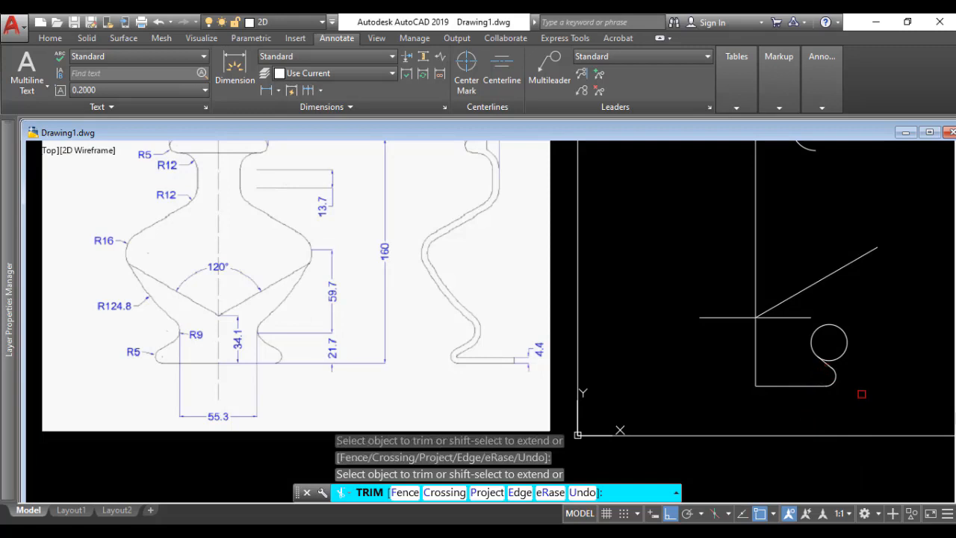
left_click(840, 355)
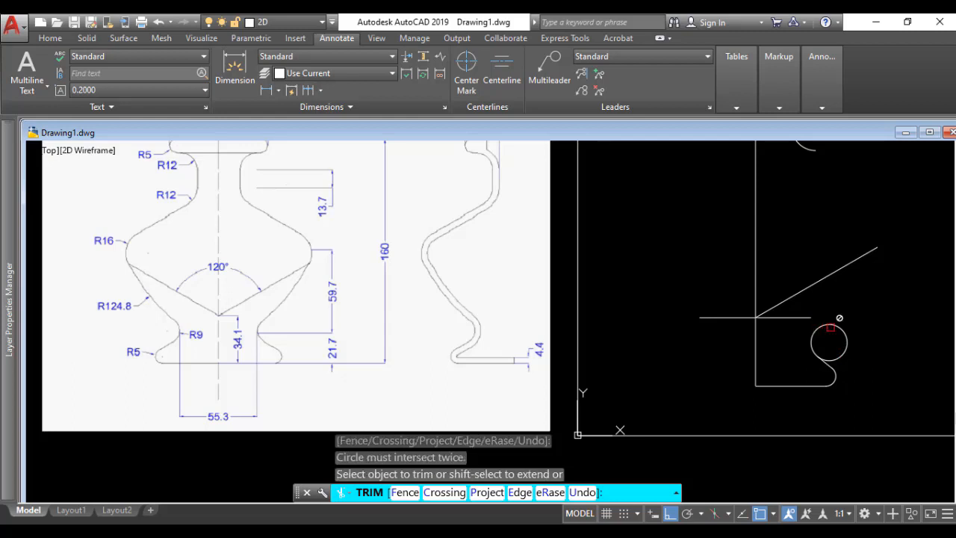
key("Return")
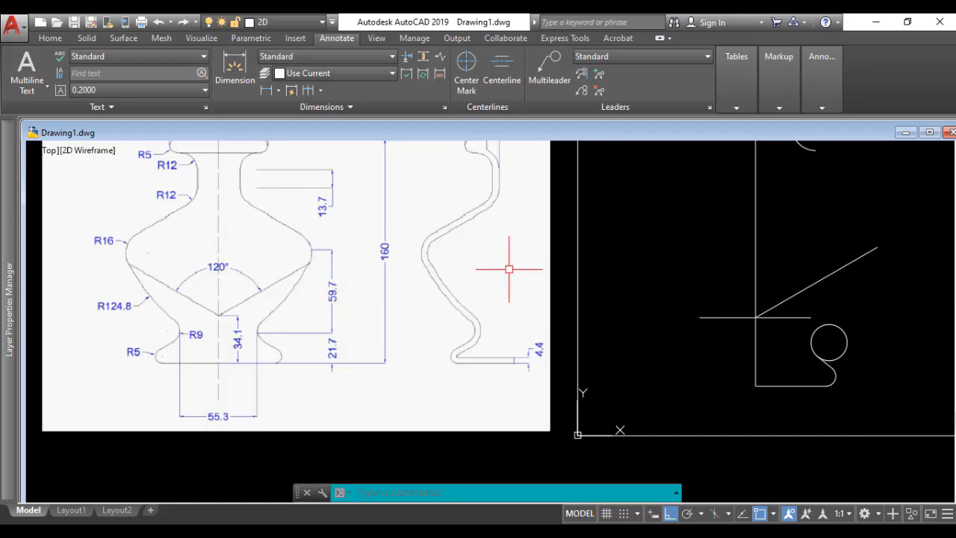
Step: Draw a 59.7 mm vertical line up from the R9 circle's left quadrant, continued by a 59.7 mm horizontal line to the left
type("L")
key("Return")
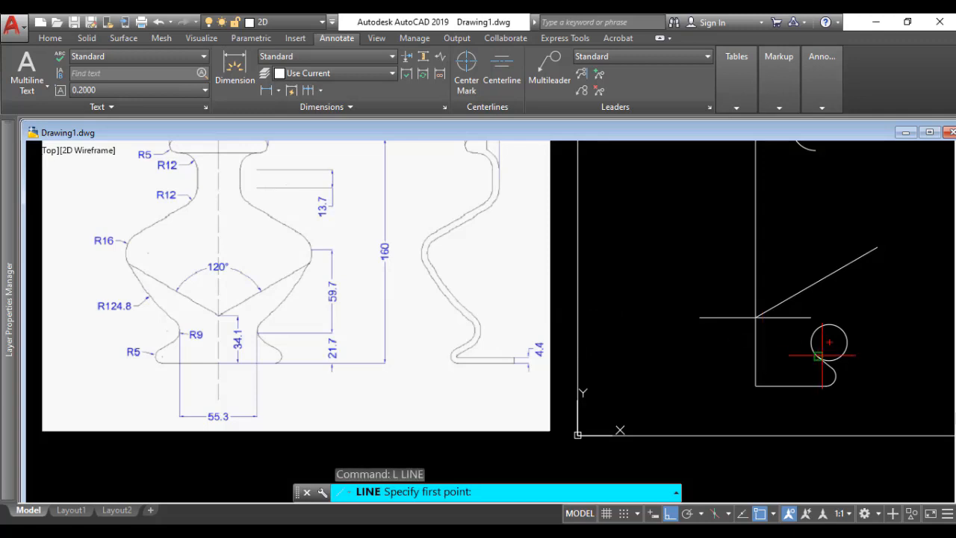
left_click(811, 317)
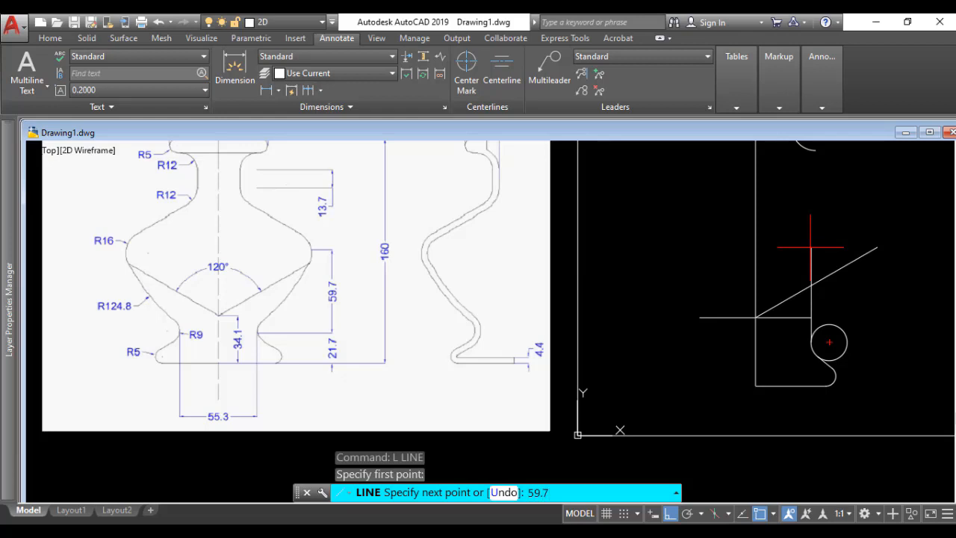
type("59.7")
key("Return")
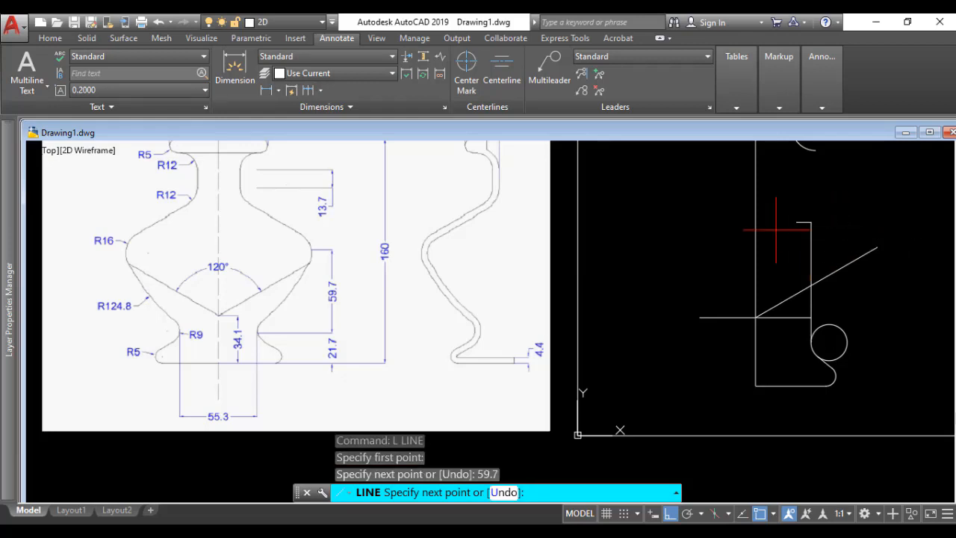
type("59.7")
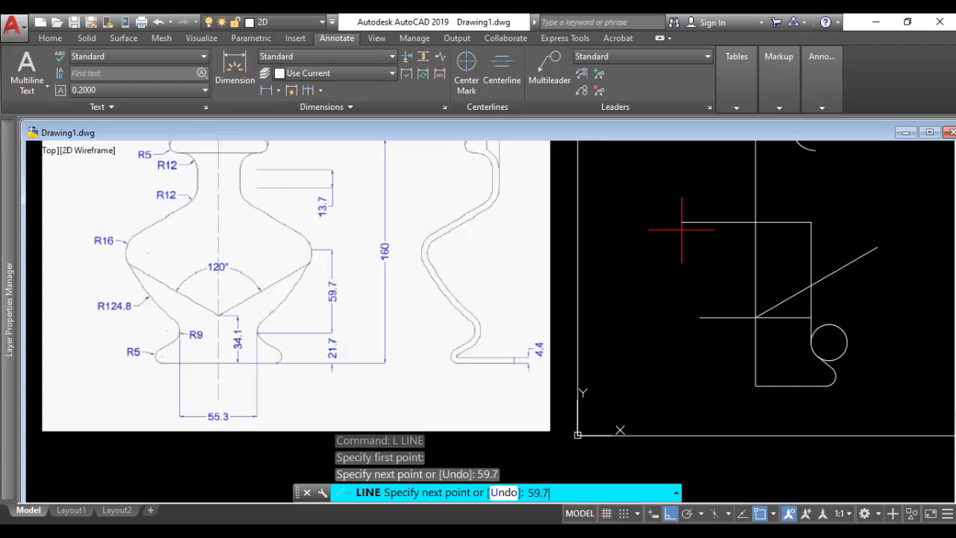
key("Return")
key("Return")
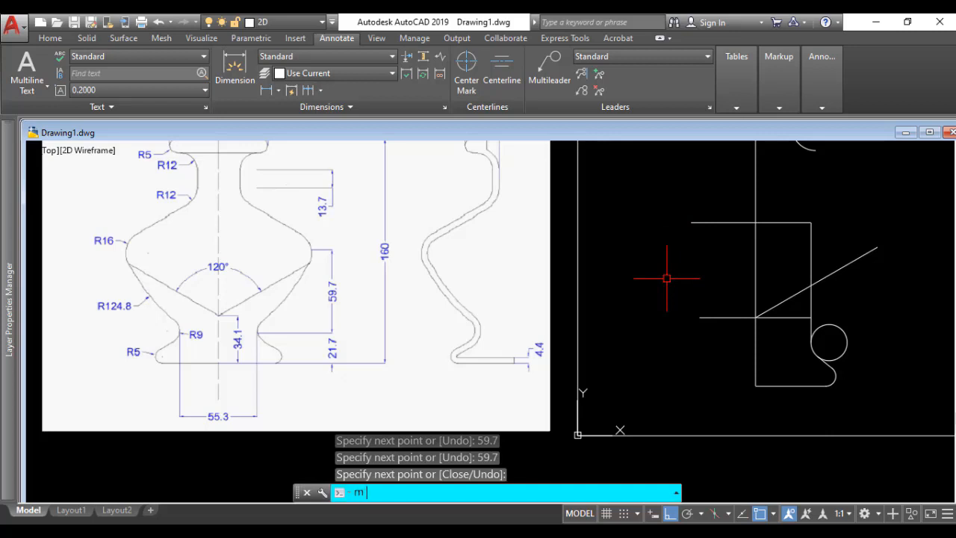
Step: Move the 59.7 mm horizontal line sideways so that its left end lies on the vertical axis
type("m")
key("Return")
left_click(700, 222)
key("Return")
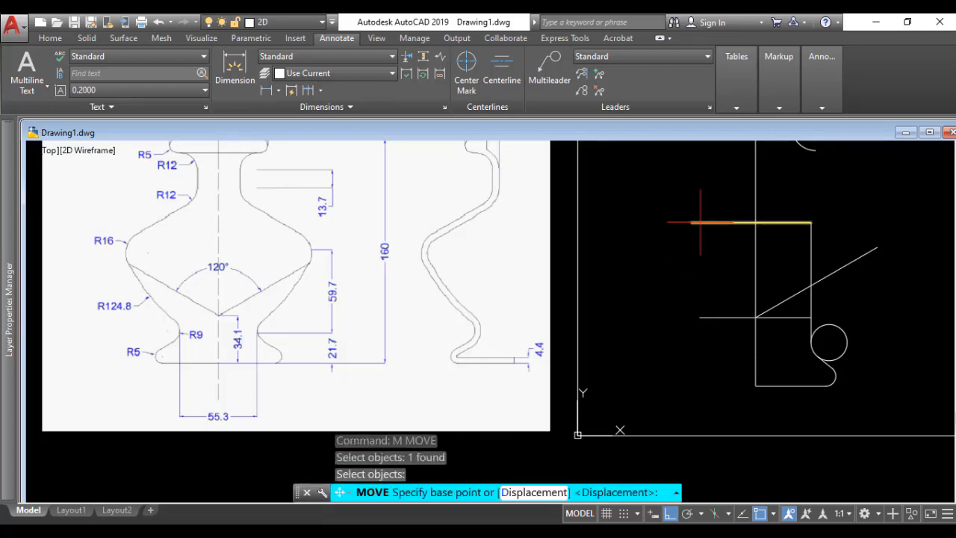
left_click(691, 222)
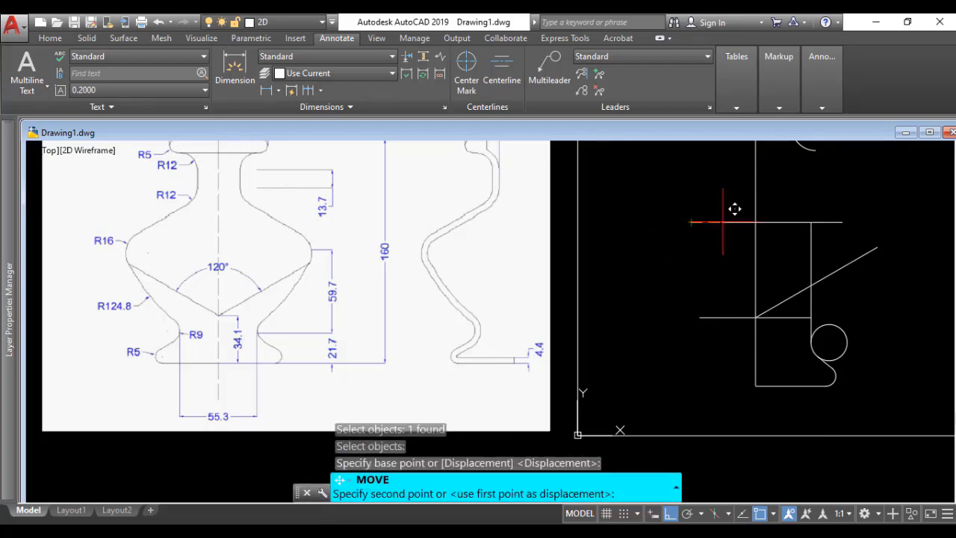
left_click(756, 222)
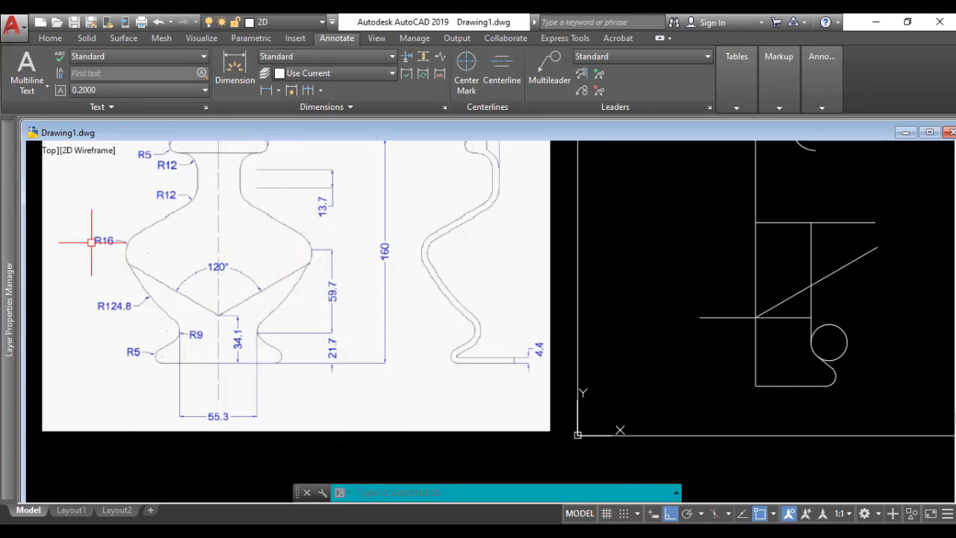
Step: Draw a circle of radius 16 mm centred on the right end of the 59.7 mm horizontal line
type("c")
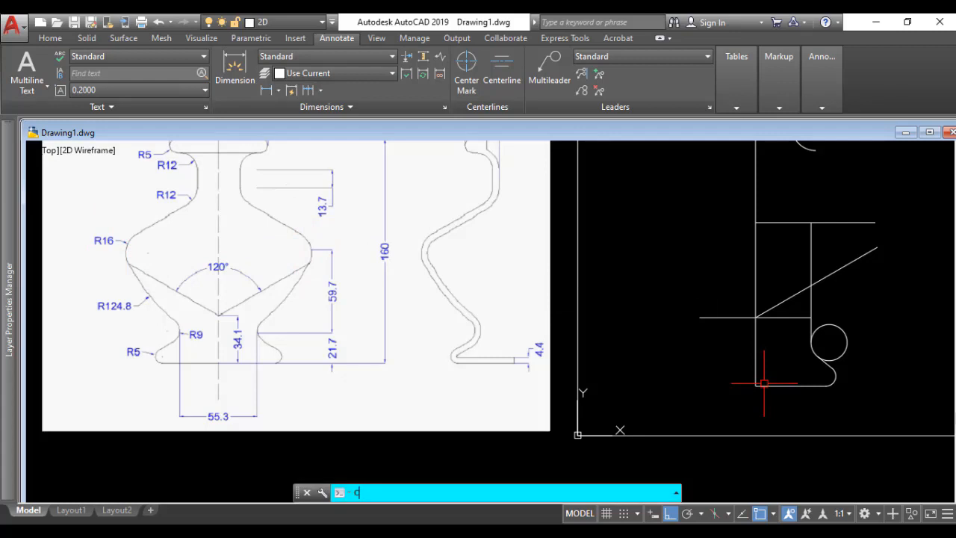
key("Return")
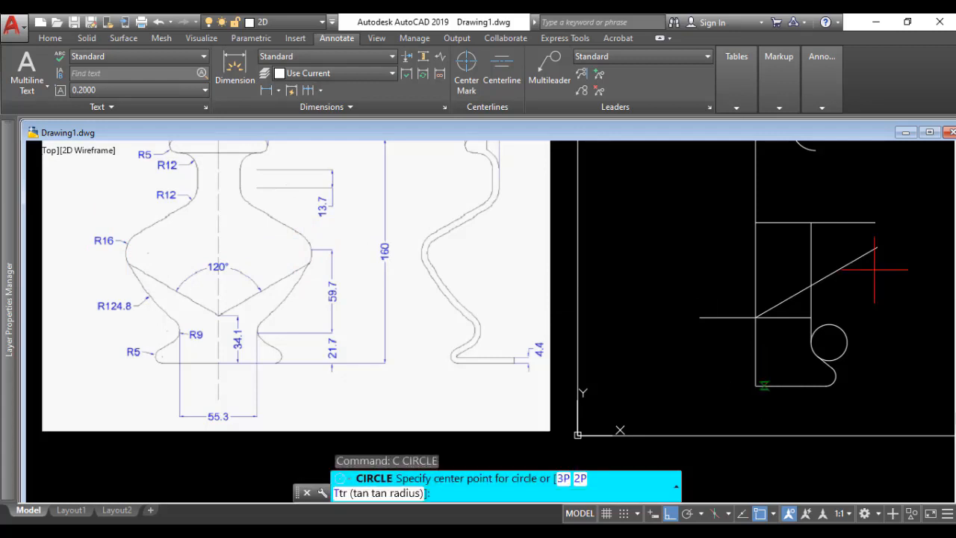
left_click(876, 222)
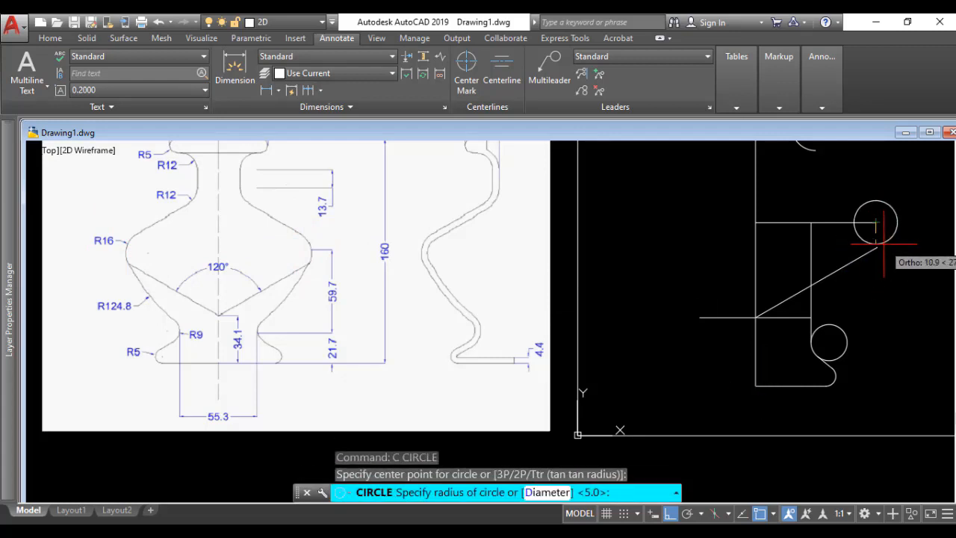
type("16")
key("Return")
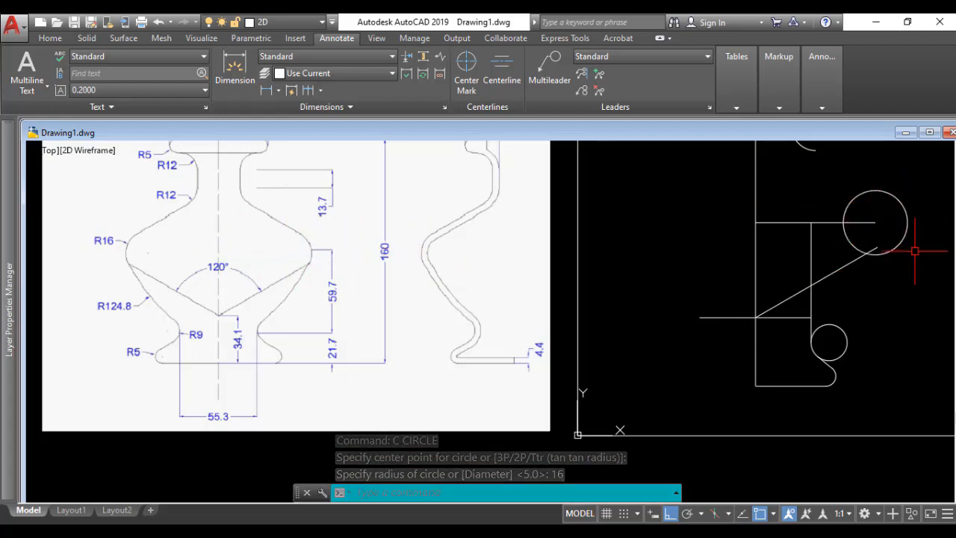
Step: Move the R16 circle horizontally so that its right quadrant lies on the right end of the 59.7 mm horizontal line
type("m")
key("Return")
left_click(905, 223)
key("Return")
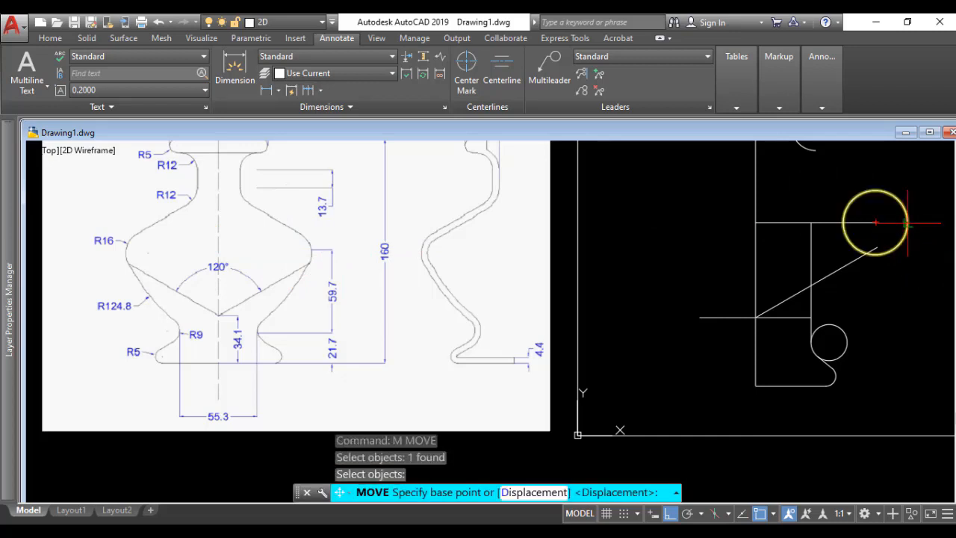
scroll(907, 222, "up", 3)
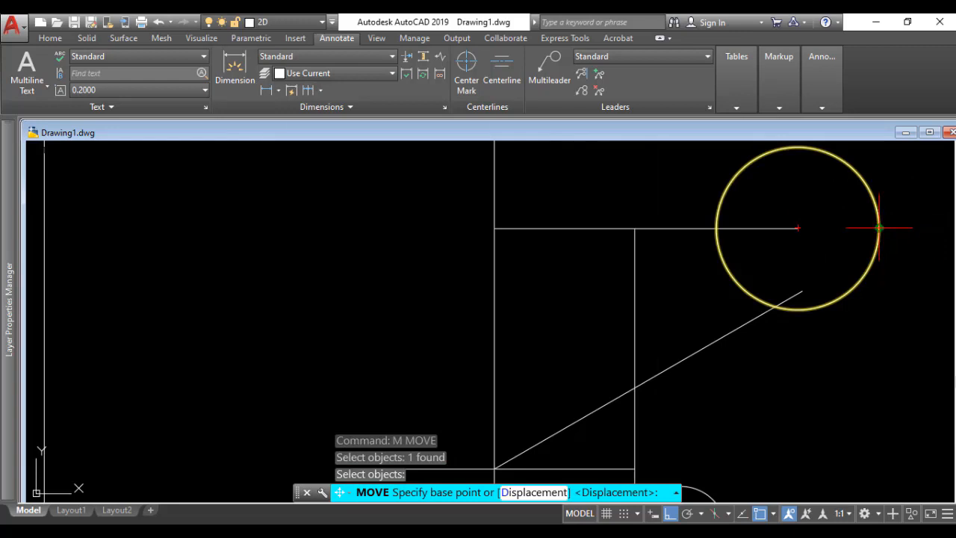
left_click(879, 228)
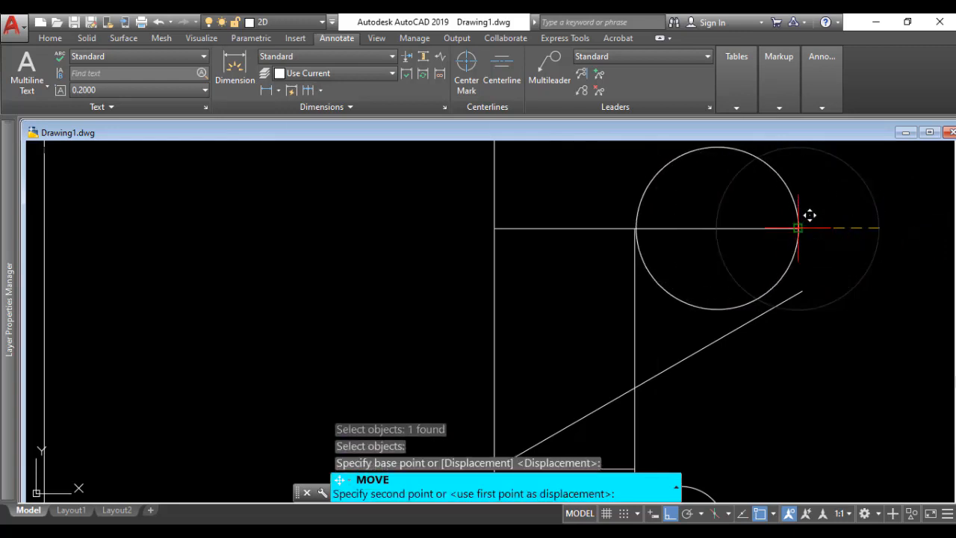
left_click(798, 228)
scroll(832, 324, "down", 4)
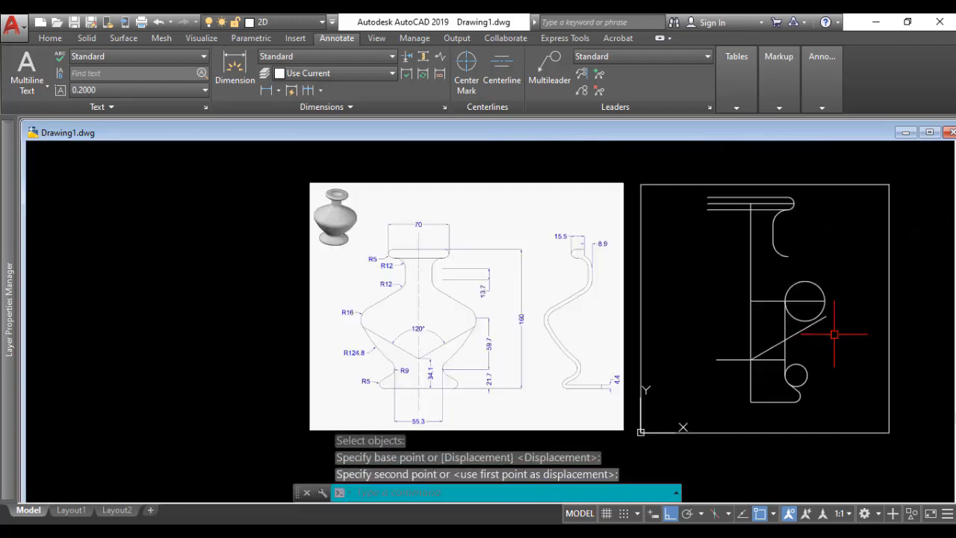
Step: Delete the 59.7 mm vertical construction line and the short horizontal line through the slanted line's lower end
scroll(834, 334, "up", 2)
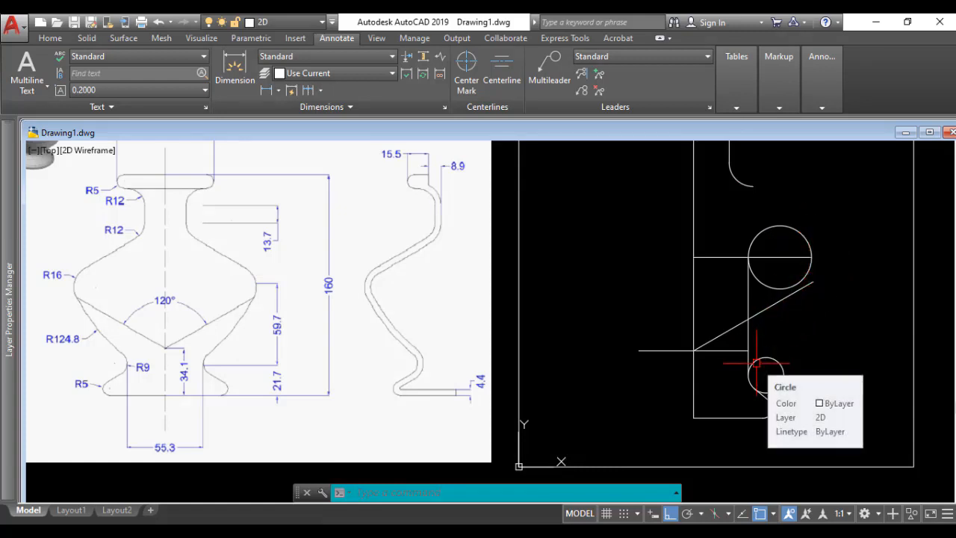
left_click(747, 302)
key("Delete")
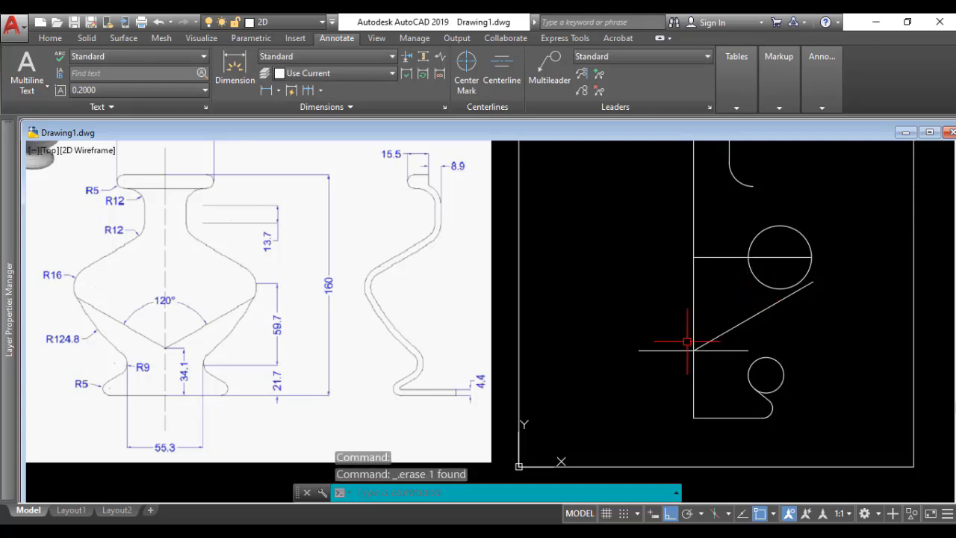
left_click(674, 350)
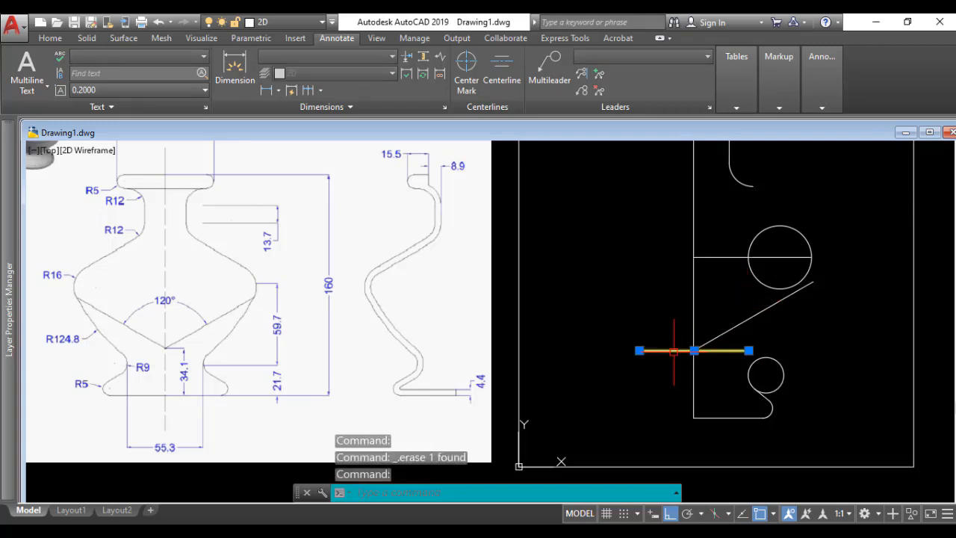
key("Delete")
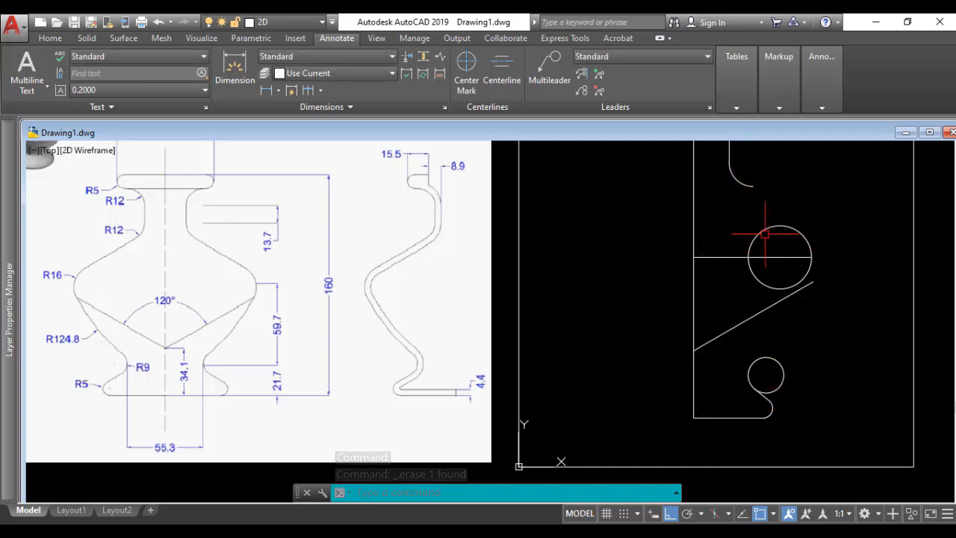
Step: Draw a line tangent to the lower R12 neck arc and to the upper right of the R16 circle
type("l")
key("Return")
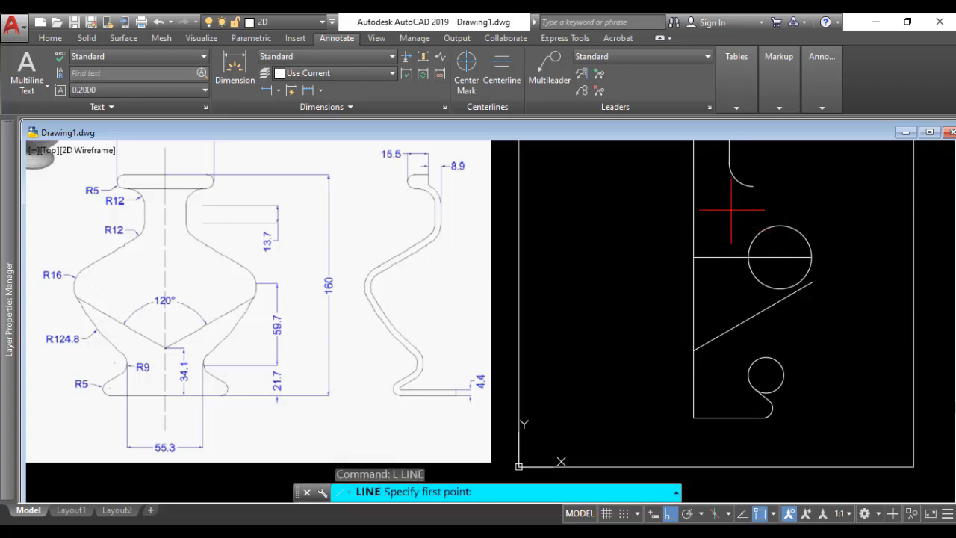
right_click(734, 183, "shift")
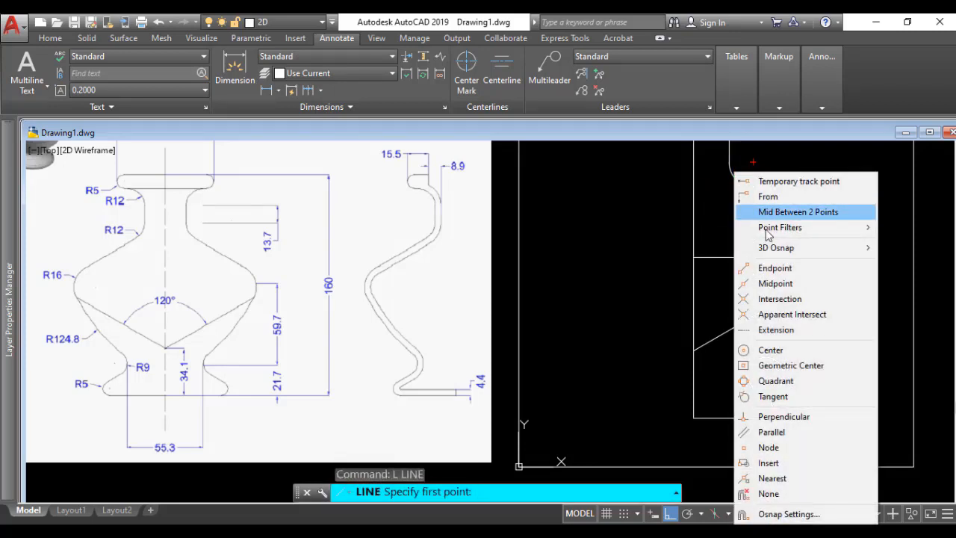
left_click(766, 397)
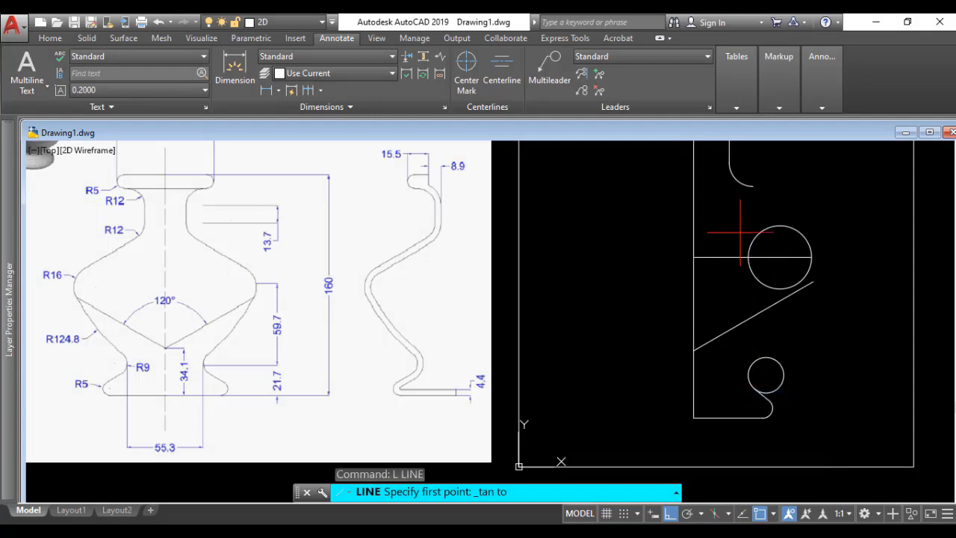
left_click(739, 184)
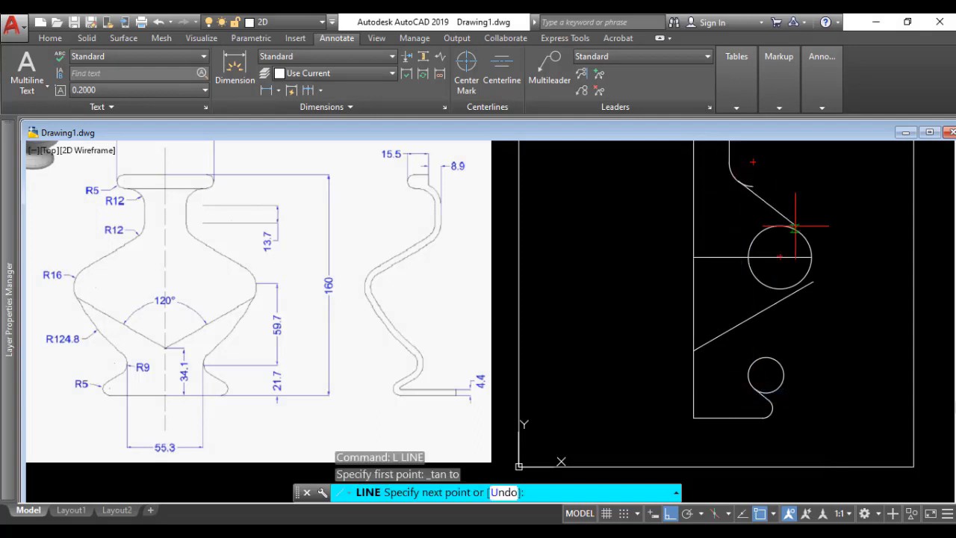
right_click(796, 228, "shift")
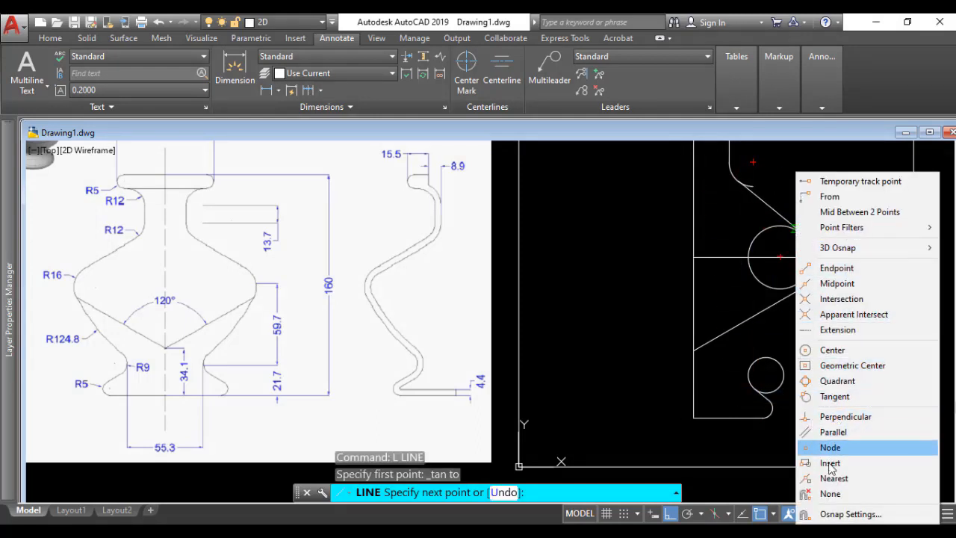
left_click(834, 396)
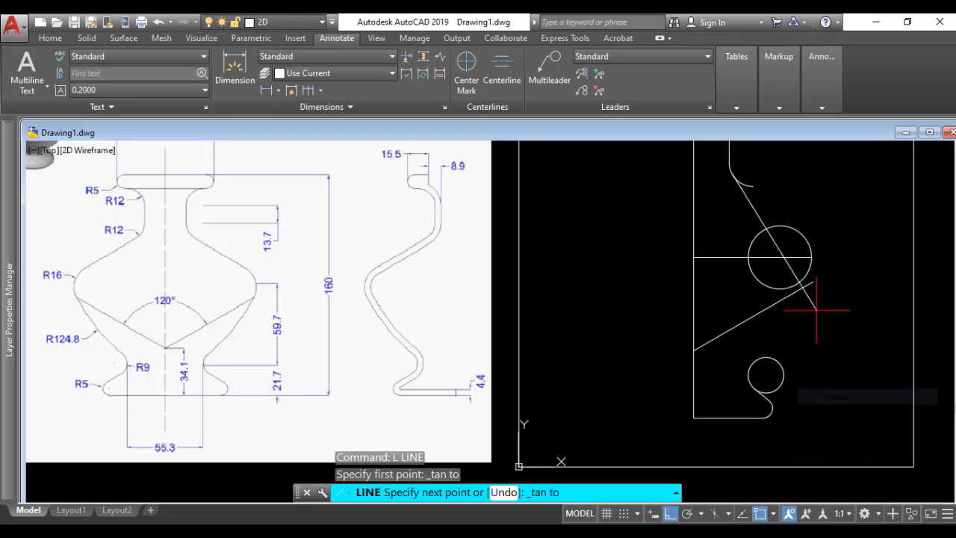
left_click(805, 233)
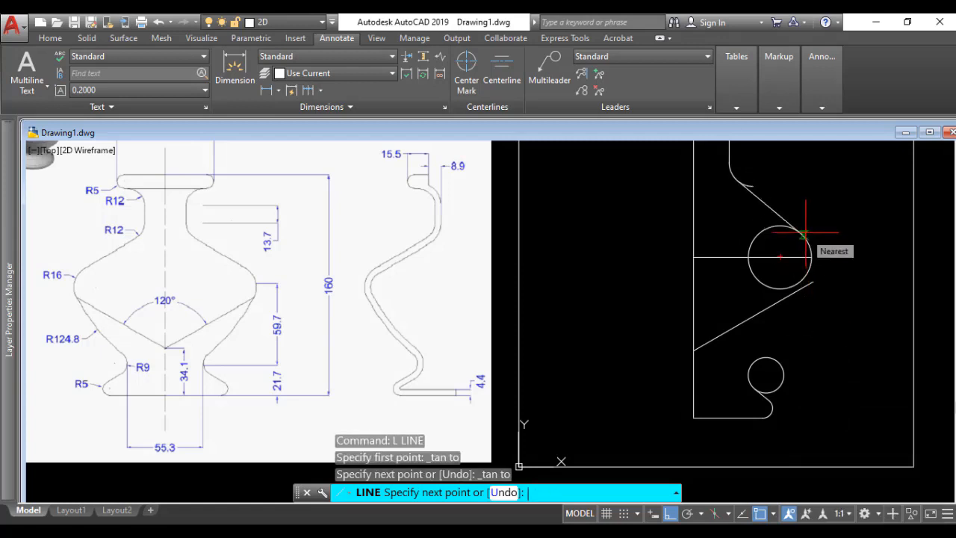
key("Return")
scroll(781, 179, "up", 4)
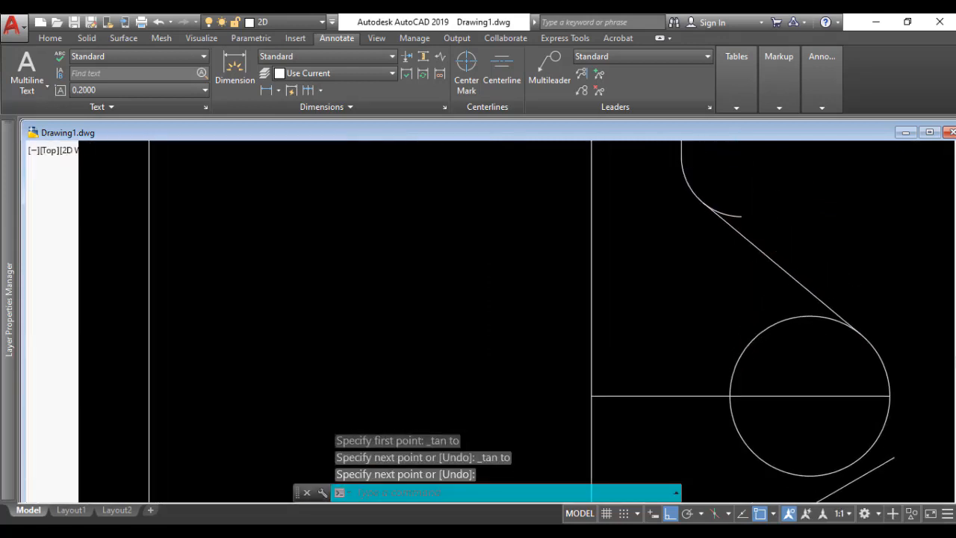
type("tr")
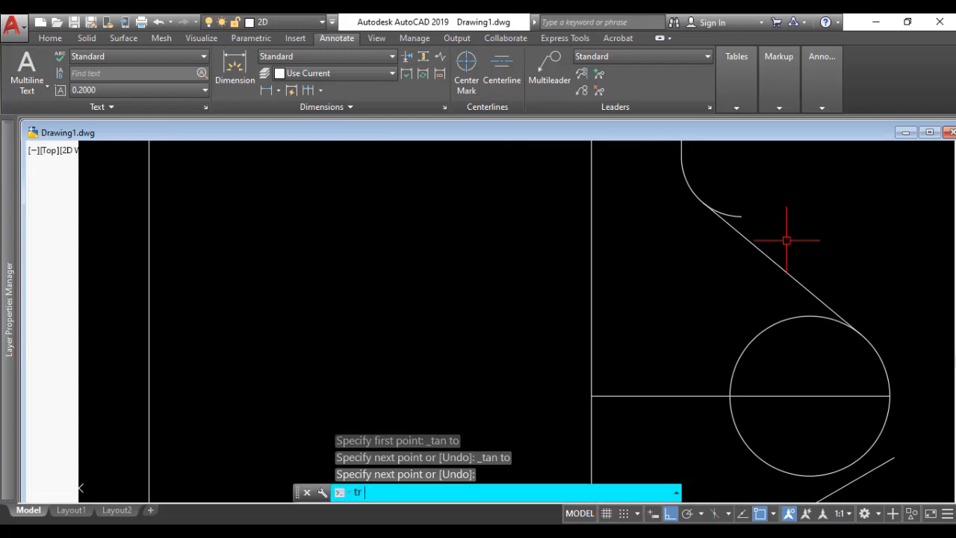
key("Return")
left_click(736, 213)
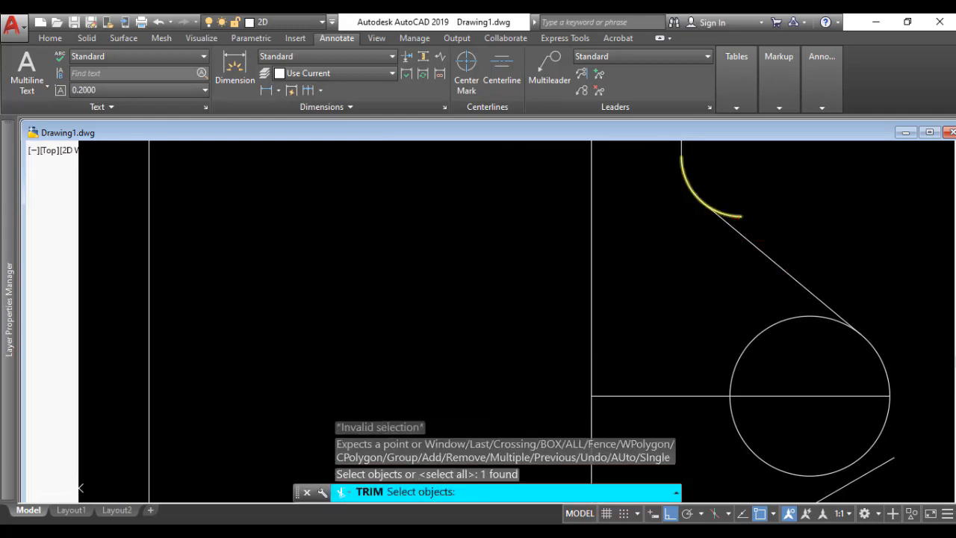
left_click(736, 214)
key("Escape")
scroll(749, 214, "down", 2)
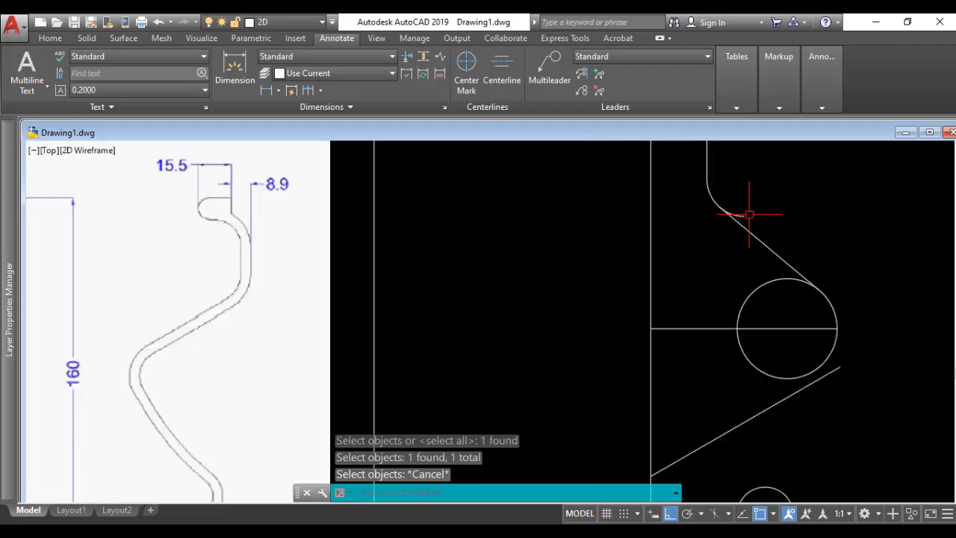
Step: Trim the end of the lower R12 neck arc that extends past the tangent line
middle_click_drag(749, 214, 709, 271)
type("t")
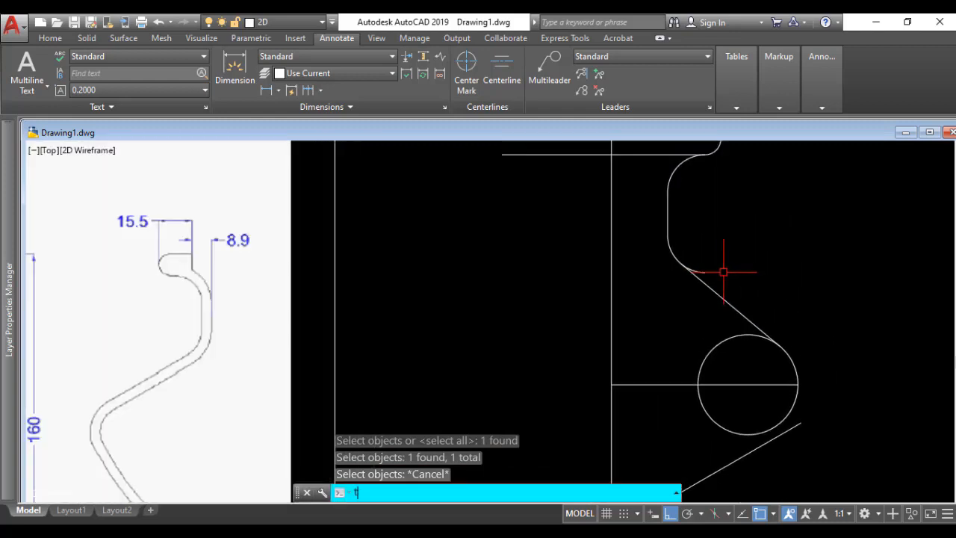
type("r")
key("Return")
key("Return")
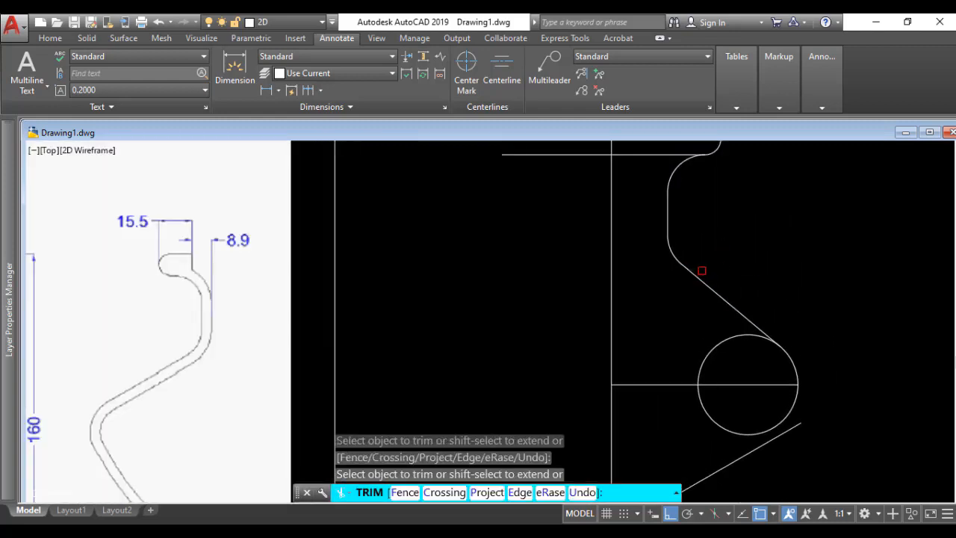
Step: Trim away the upper inner part of the R16 circle between the tangent line and the horizontal line
scroll(822, 353, "down", 4)
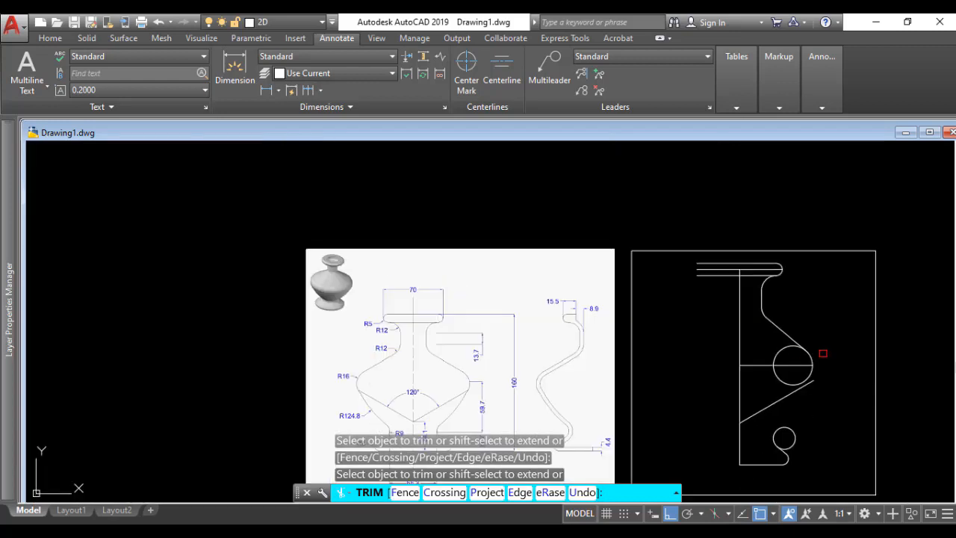
left_click(788, 347)
left_click(804, 348)
scroll(839, 335, "down", 3)
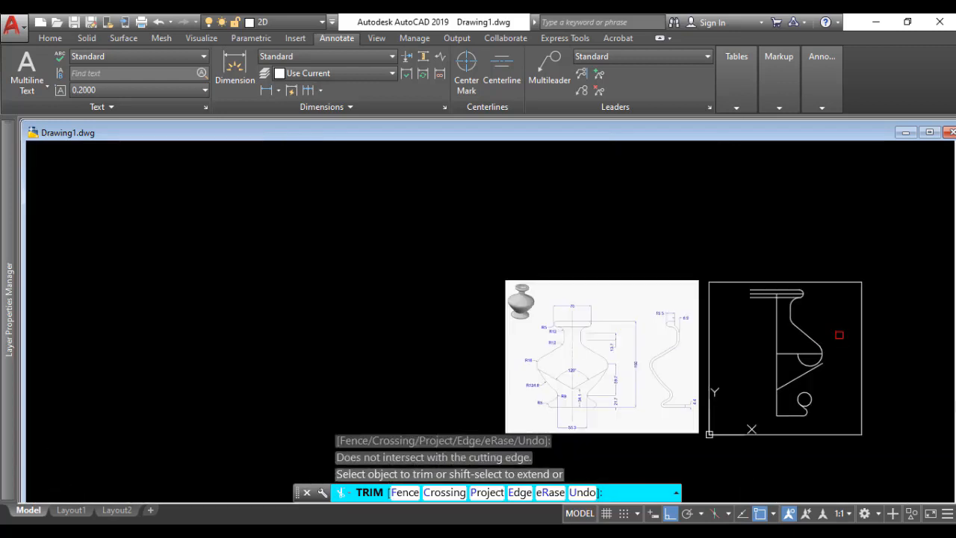
middle_click_drag(839, 335, 751, 278)
scroll(751, 297, "up", 3)
scroll(750, 308, "up", 2)
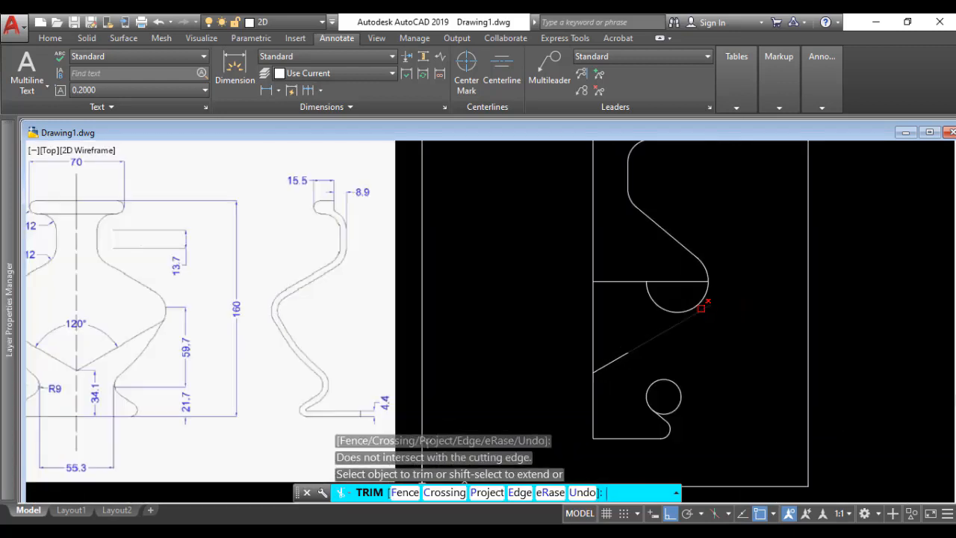
key("Return")
Step: Try a circle of radius 124.8 mm tangent to the R16 arc and the R9 circle, and delete it
scroll(732, 324, "down", 2)
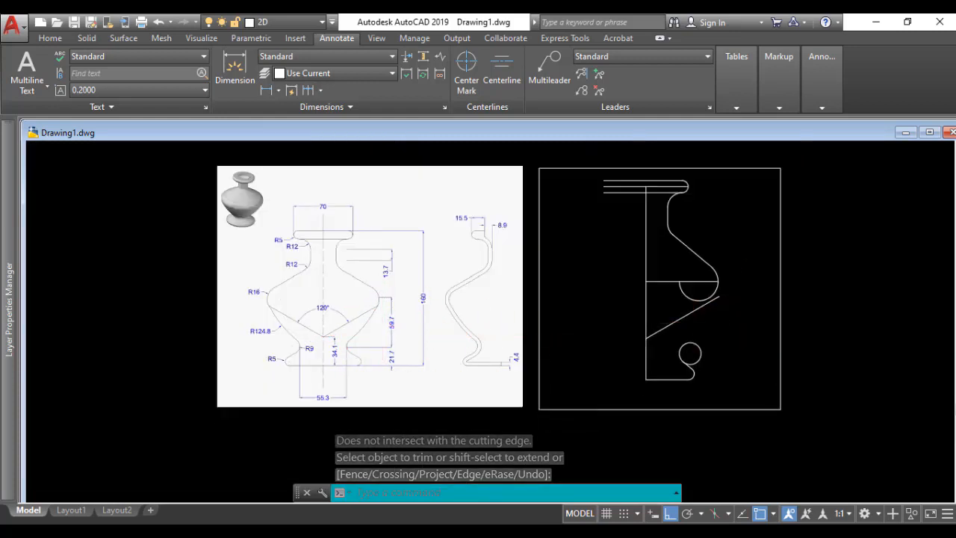
scroll(359, 325, "up", 2)
scroll(306, 332, "up", 2)
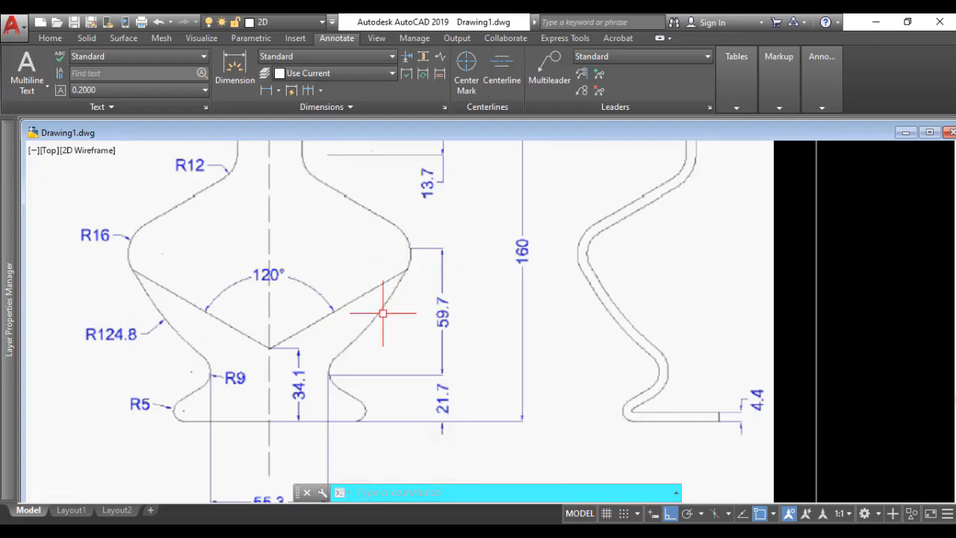
scroll(566, 339, "down", 2)
middle_click_drag(691, 328, 464, 330)
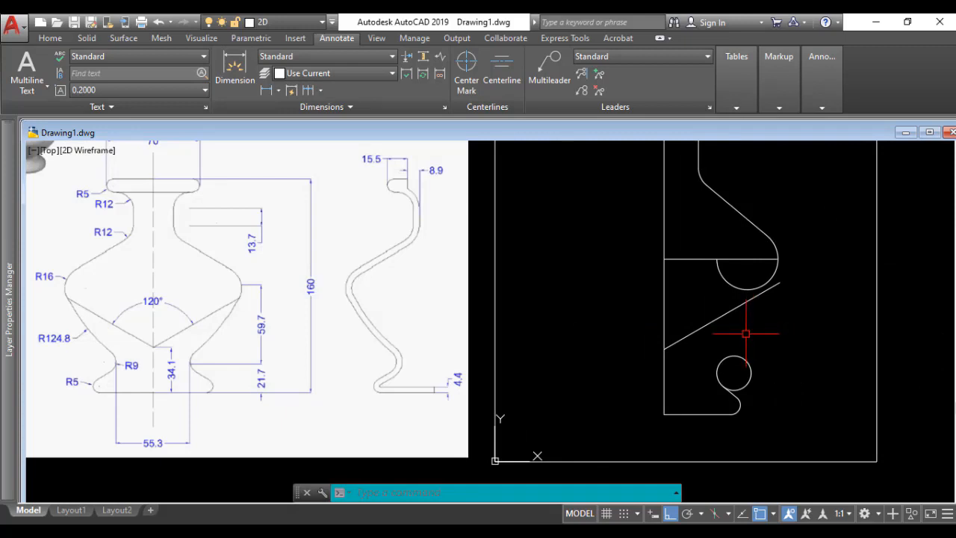
type("c")
key("Return")
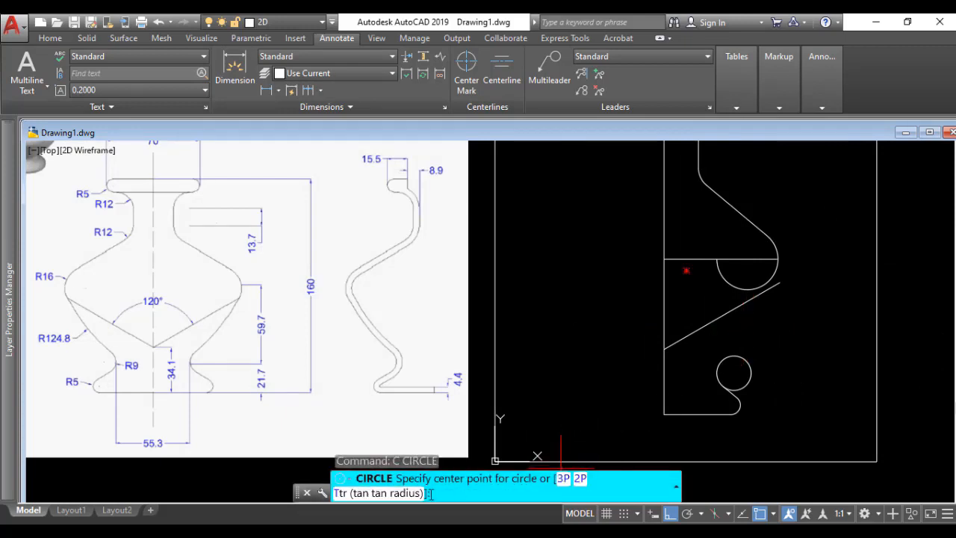
type("t")
key("Return")
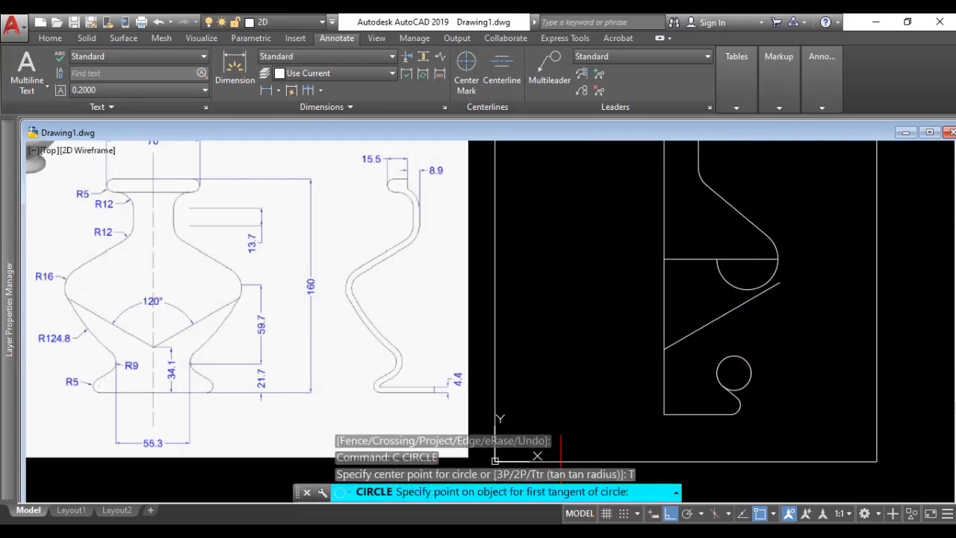
left_click(773, 277)
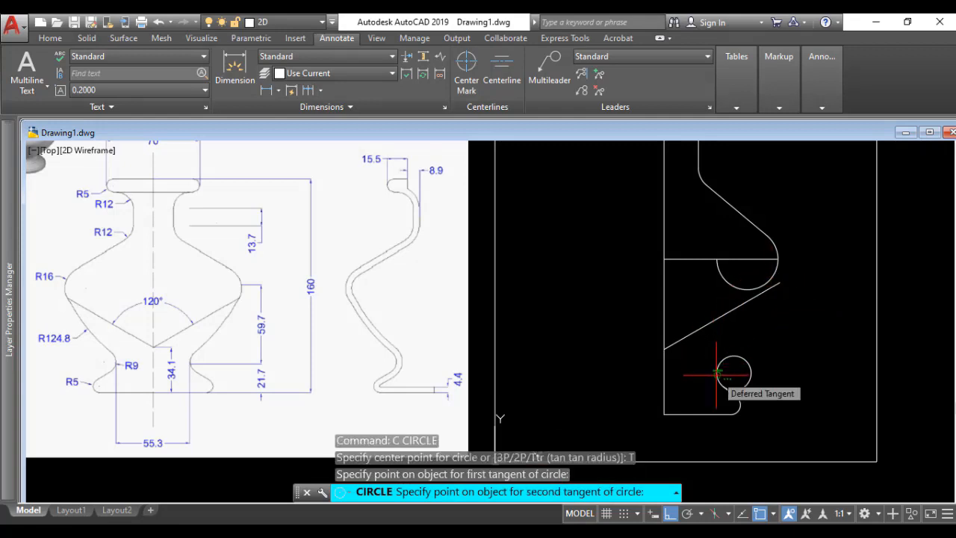
left_click(689, 373)
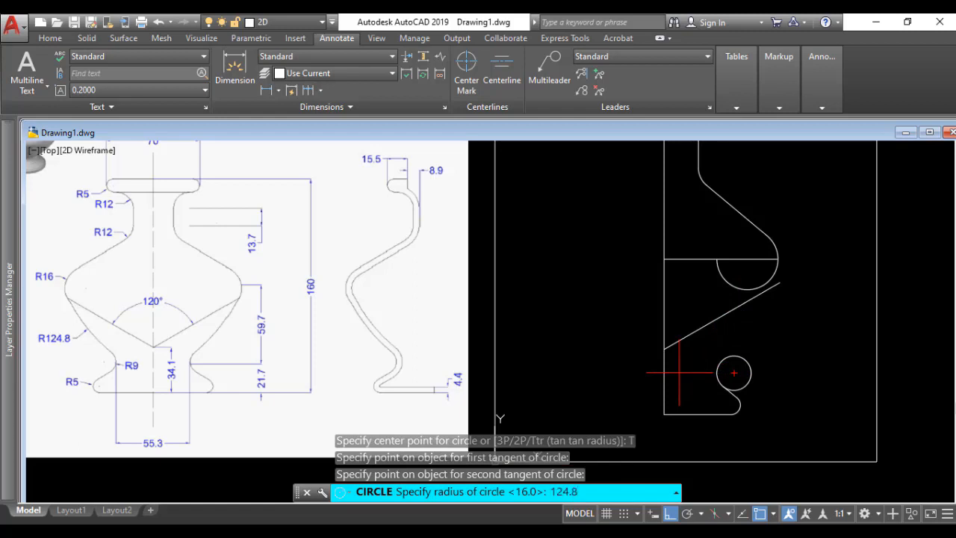
key("Return")
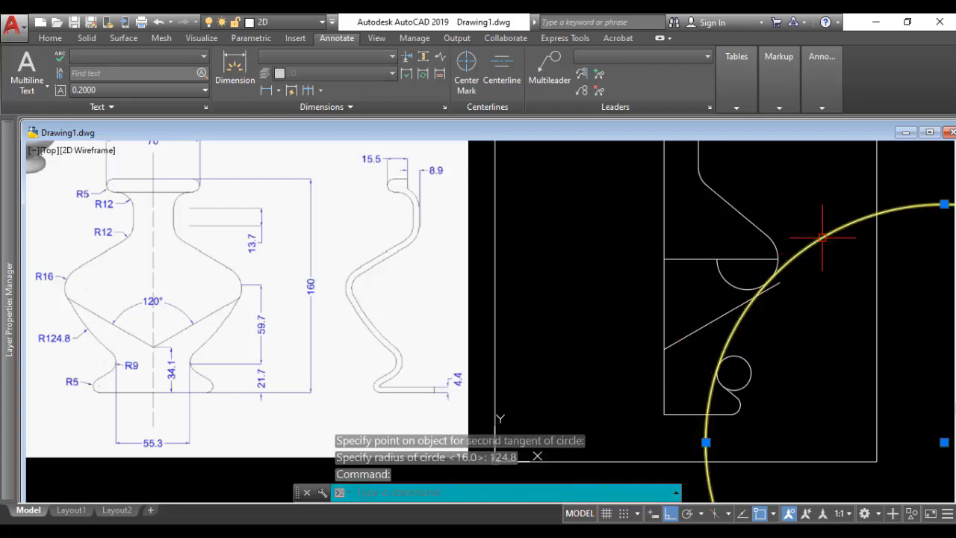
key("Delete")
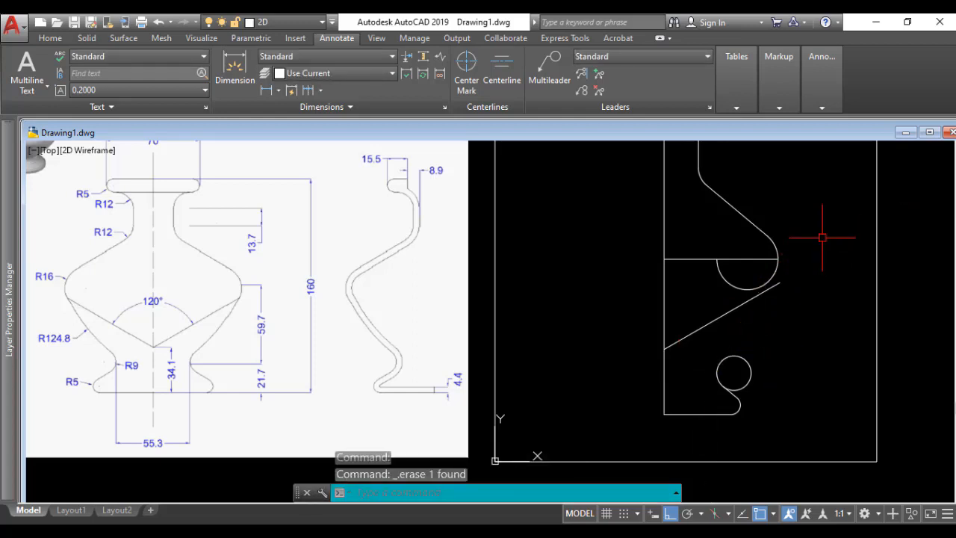
Step: Draw a circle of radius 124.8 mm tangent to the right side of the R16 arc and the left side of the R9 circle
type("c")
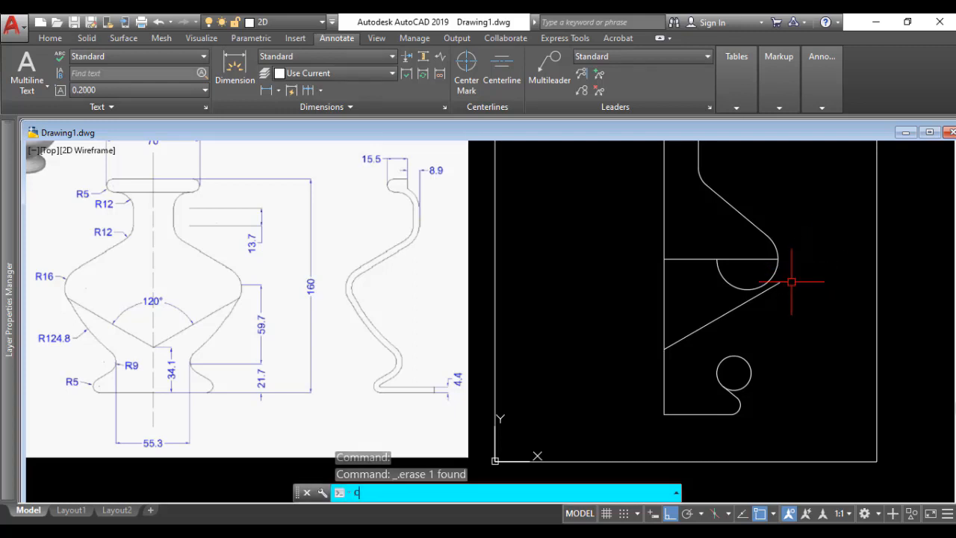
key("Return")
type("t")
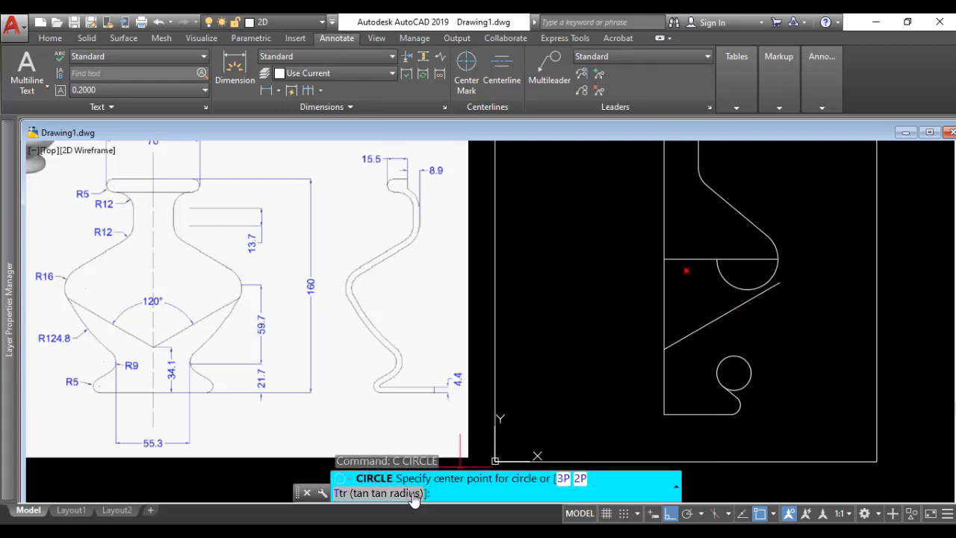
key("Return")
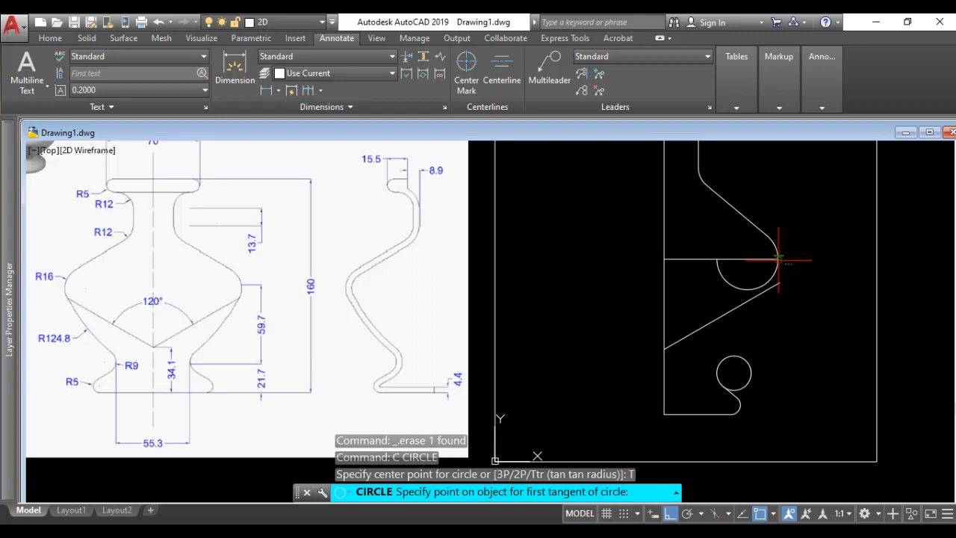
left_click(779, 255)
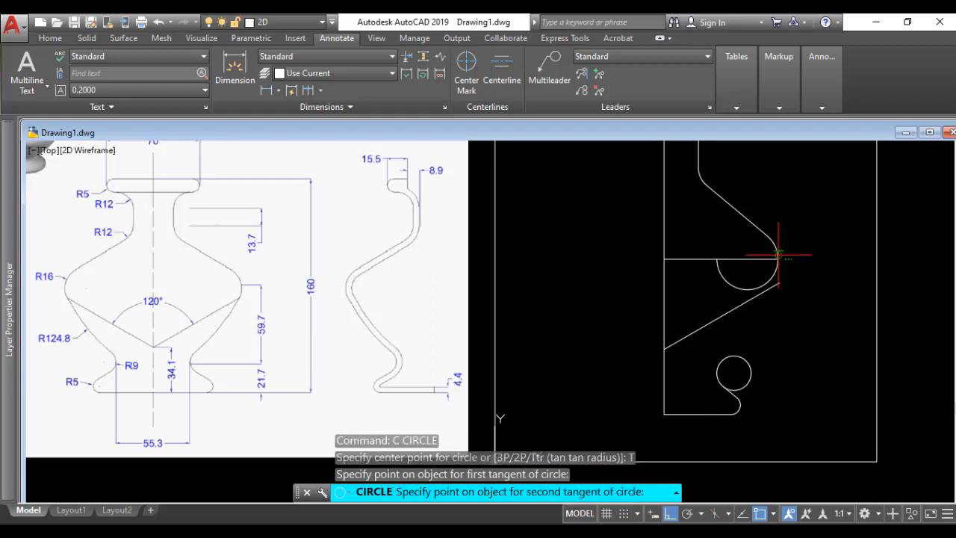
left_click(715, 375)
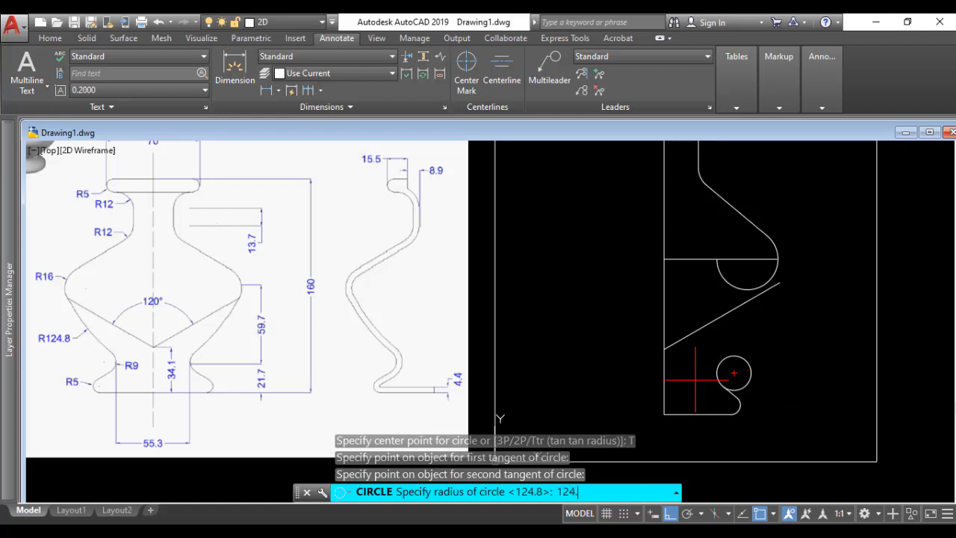
type("124.8")
key("Return")
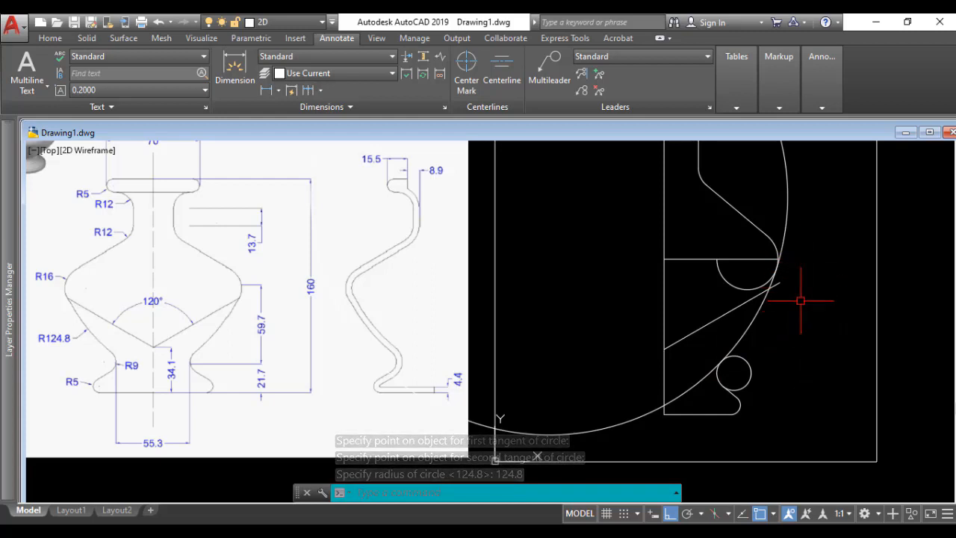
Step: Trim the R124.8 circle just beyond its tangent points with the R16 arc and the R9 circle
type("tr")
key("Return")
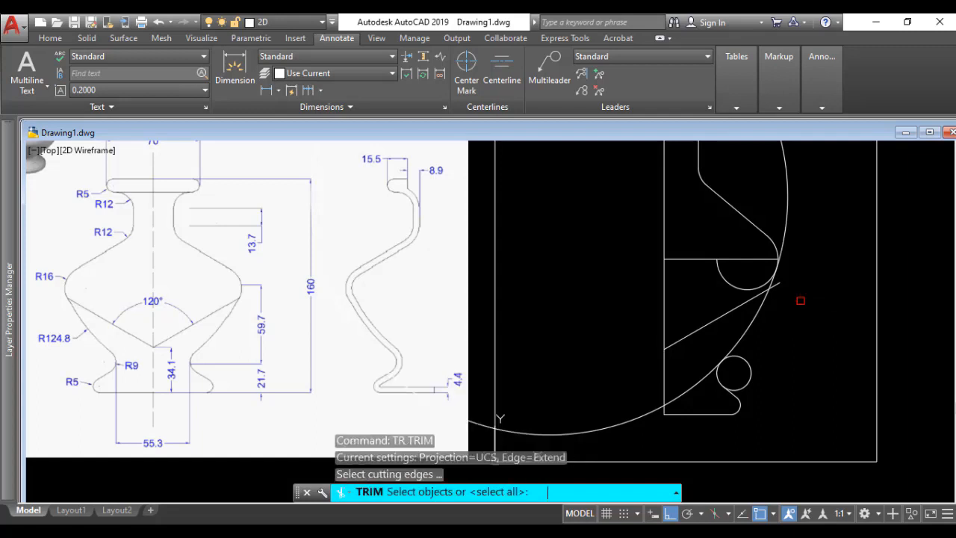
key("Return")
scroll(787, 256, "up", 4)
scroll(790, 258, "up", 4)
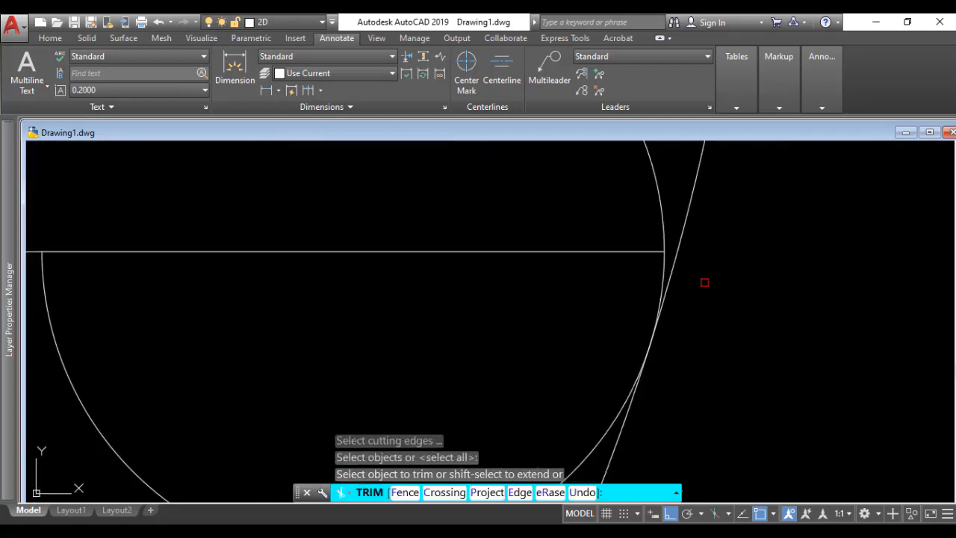
left_click(669, 294)
scroll(715, 369, "down", 8)
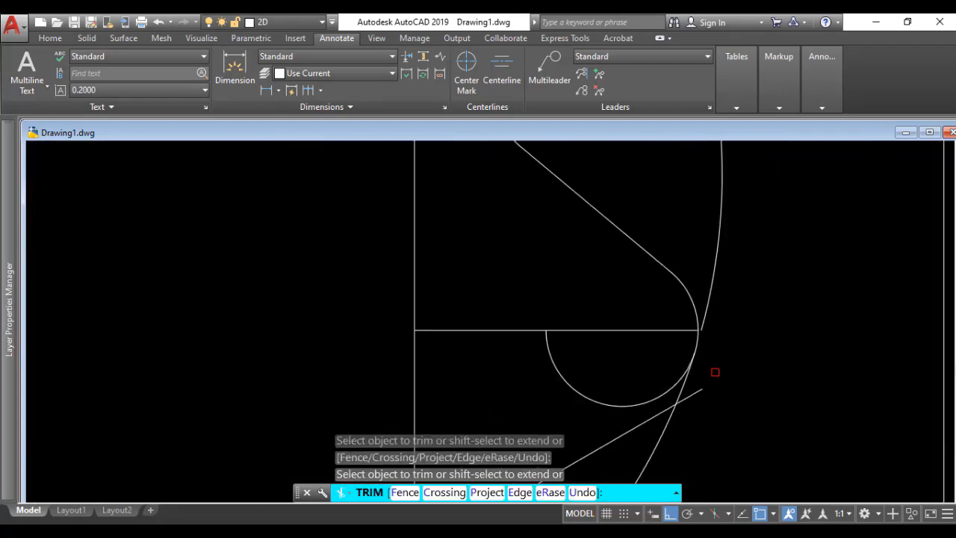
middle_click_drag(726, 388, 715, 275)
left_click(680, 352)
scroll(680, 352, "up", 6)
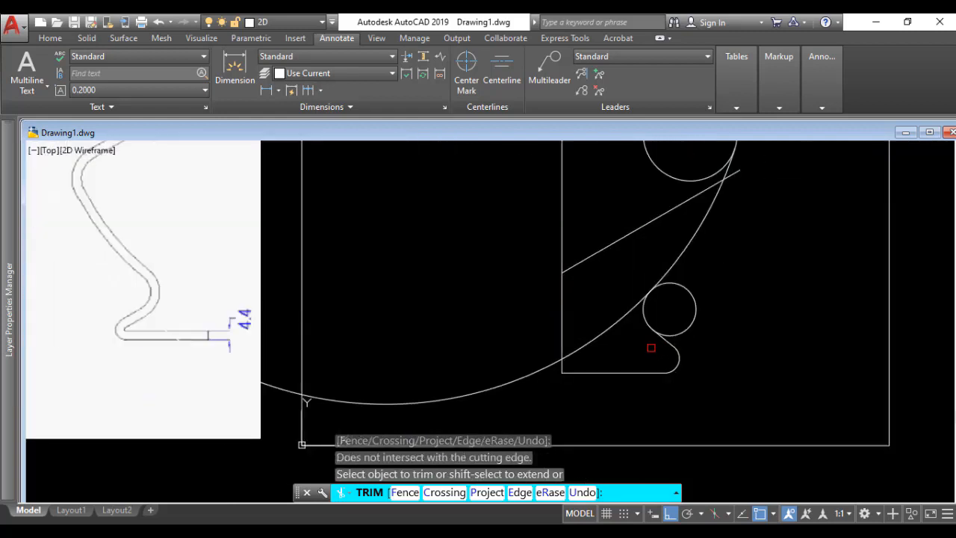
left_click(631, 270)
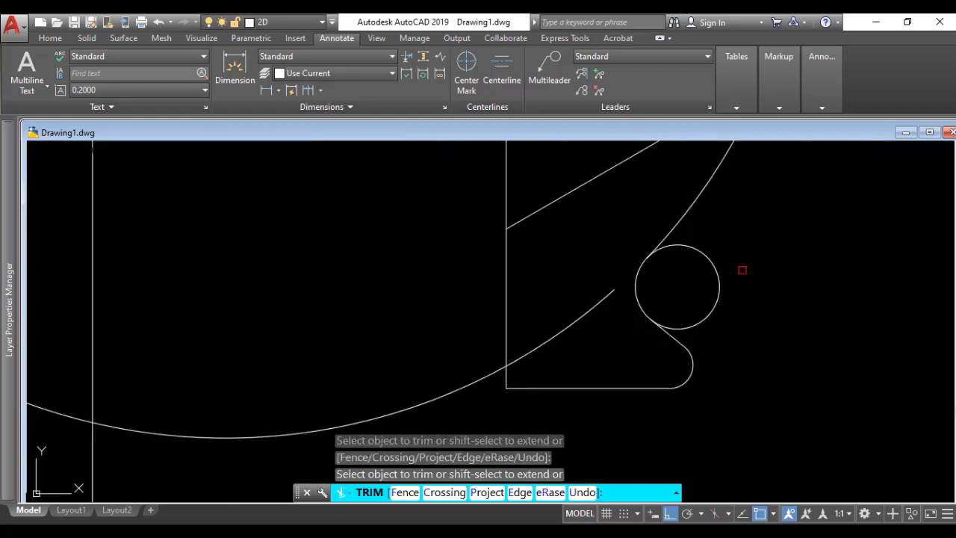
Step: Trim away the lower inner part of the R16 arc and delete the leftover outer portion of the R124.8 circle
scroll(742, 270, "down", 4)
middle_click_drag(743, 271, 716, 360)
scroll(716, 267, "up", 5)
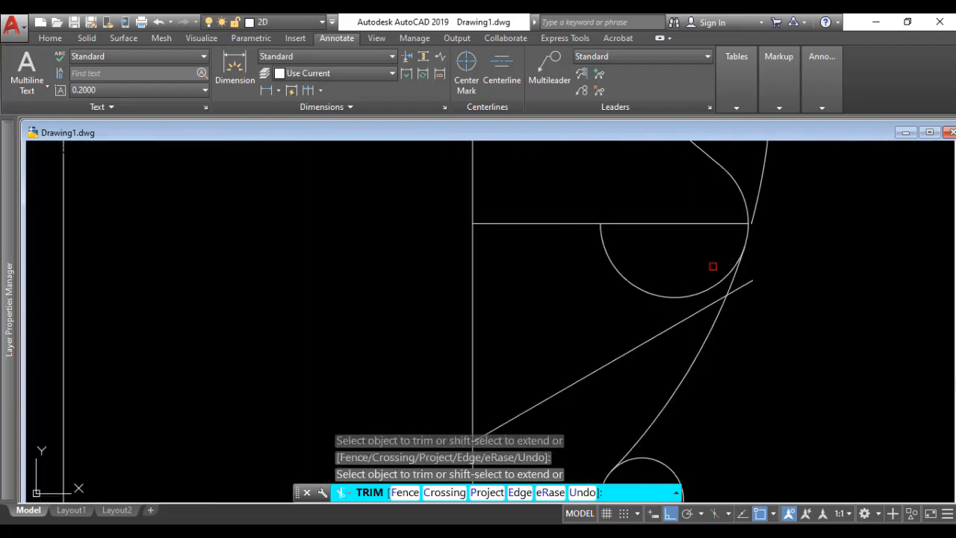
left_click(765, 254)
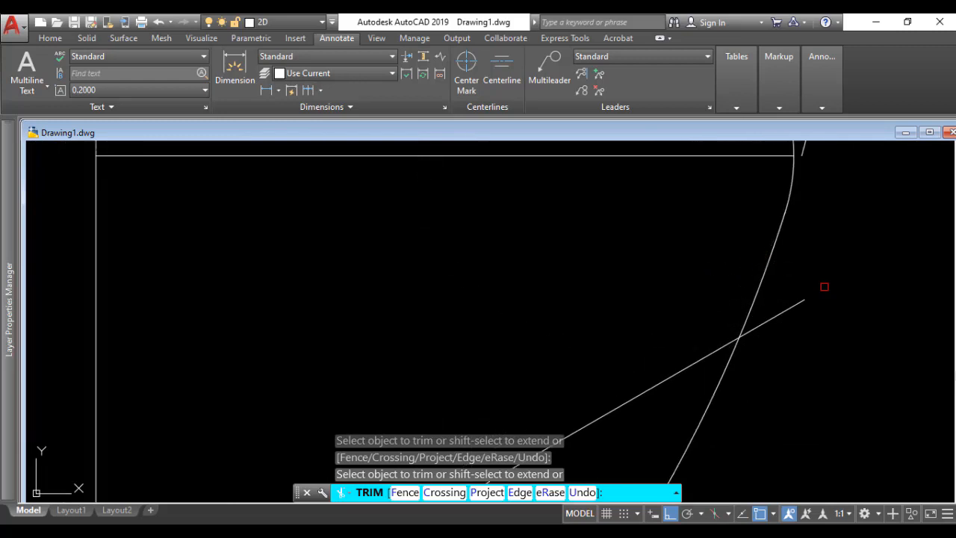
scroll(824, 284, "down", 4)
scroll(790, 301, "down", 3)
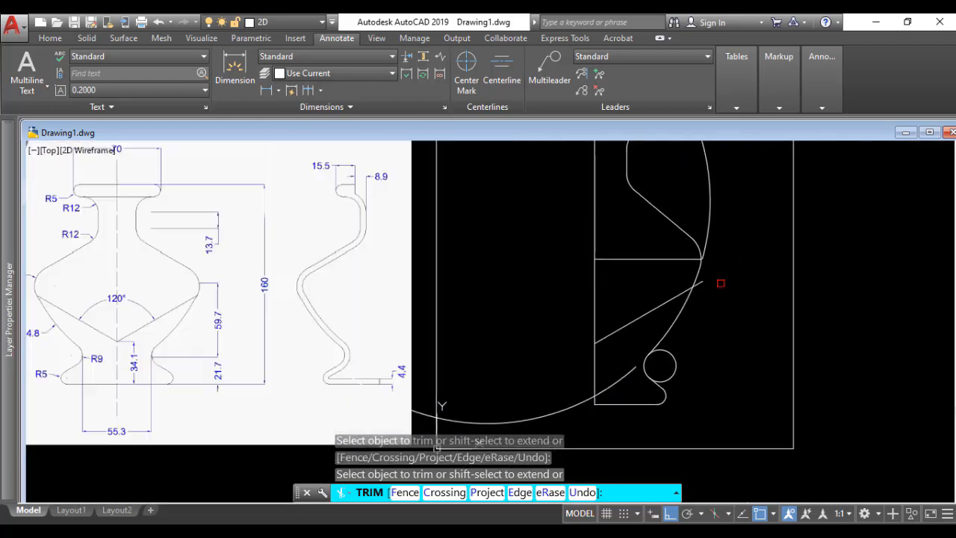
key("Return")
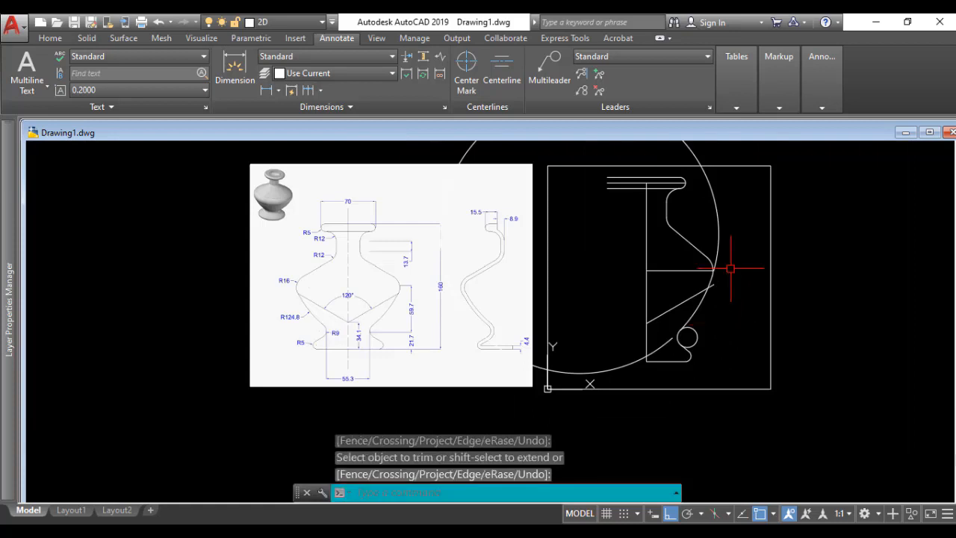
left_click(720, 224)
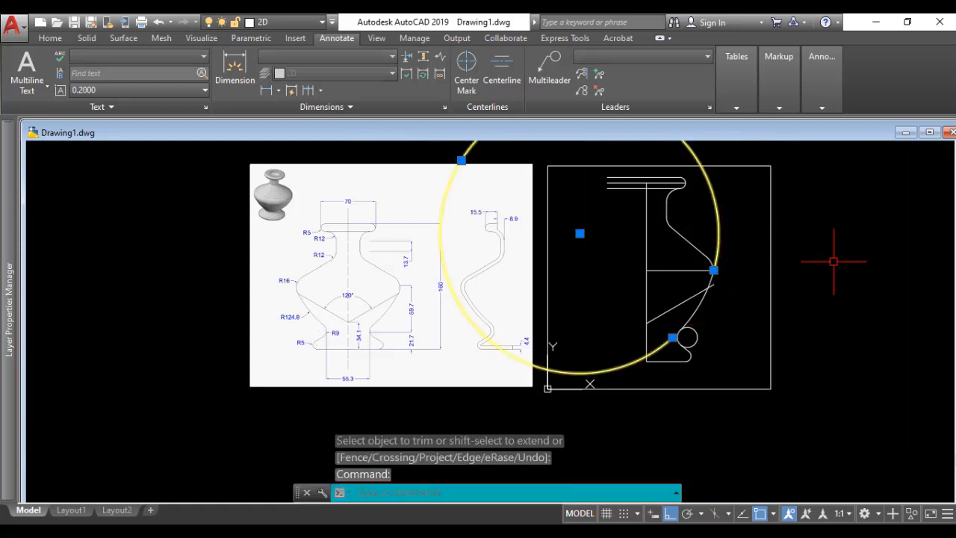
key("Delete")
Step: Trim the end of the slanted line beyond the R124.8 arc and delete the horizontal construction line at the belly
scroll(711, 274, "up", 6)
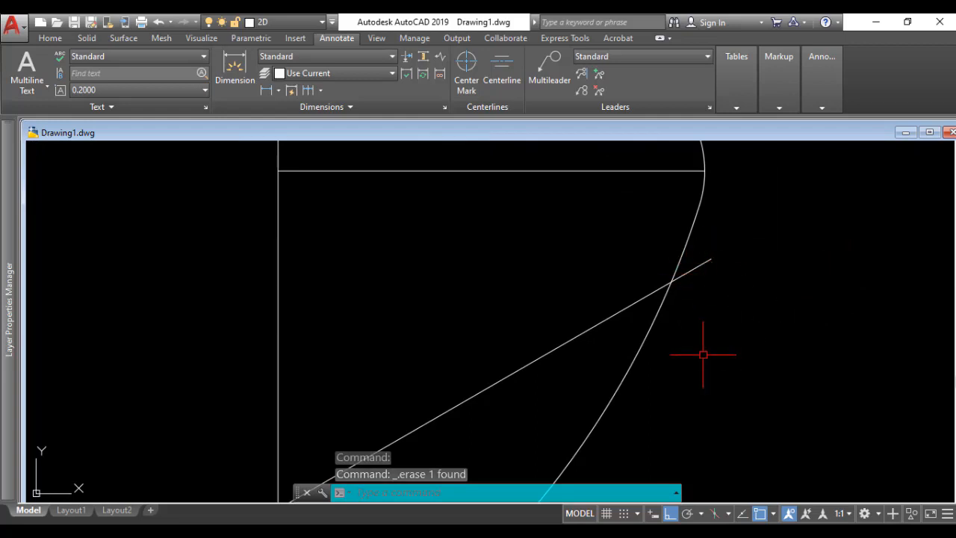
type("tr")
key("Return")
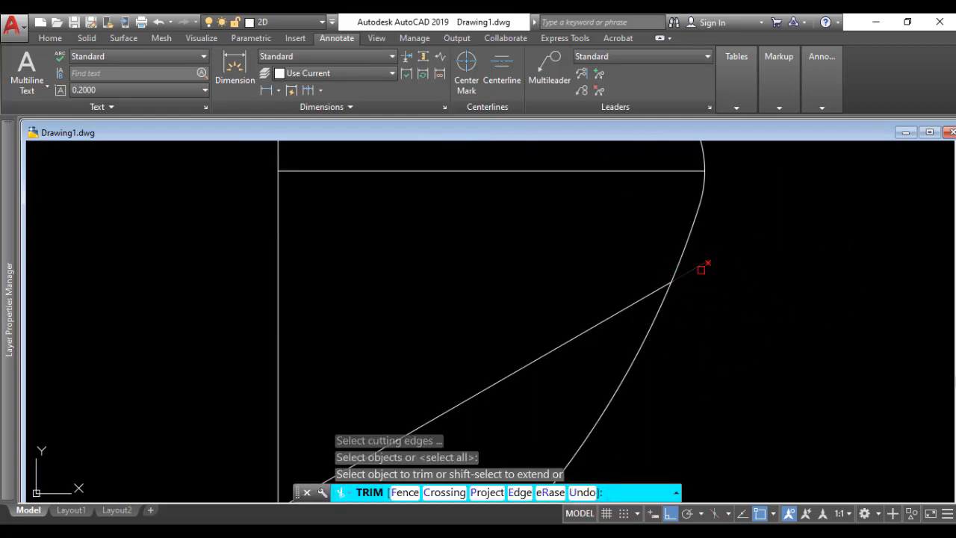
left_click(700, 269)
key("Return")
scroll(702, 299, "down", 5)
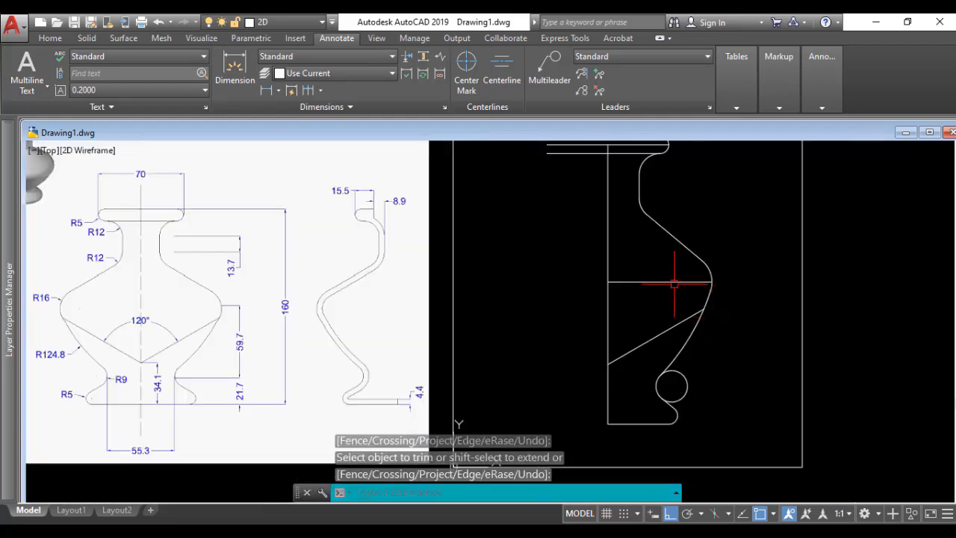
left_click(674, 282)
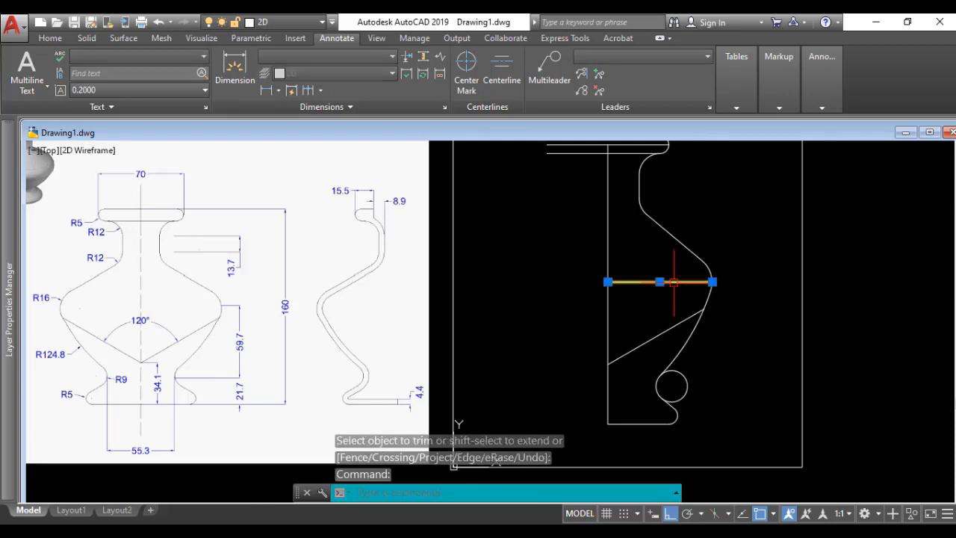
key("Delete")
Step: Trim away the outer right part of the R9 circle between the R124.8 arc and the foot line
scroll(731, 343, "down", 2)
scroll(710, 376, "up", 6)
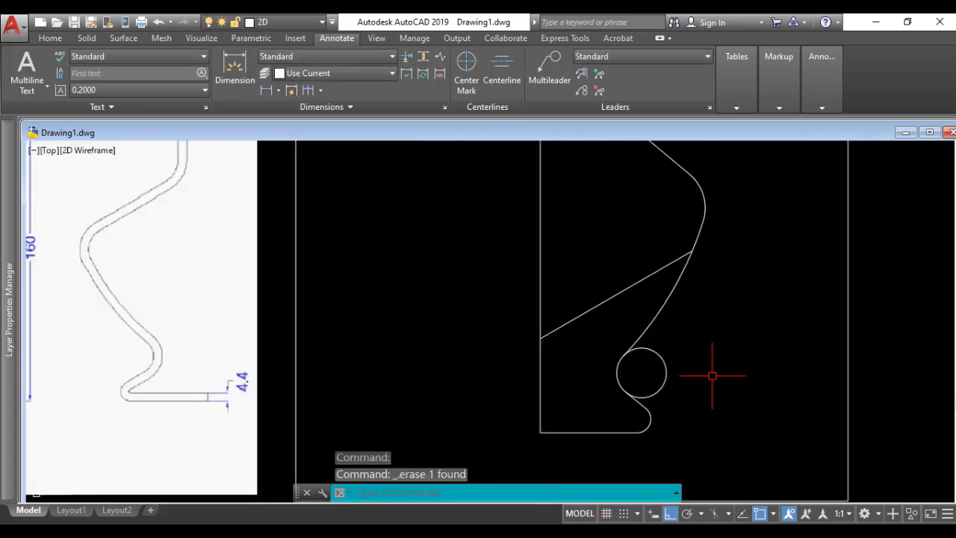
type("tr")
key("Return")
key("Return")
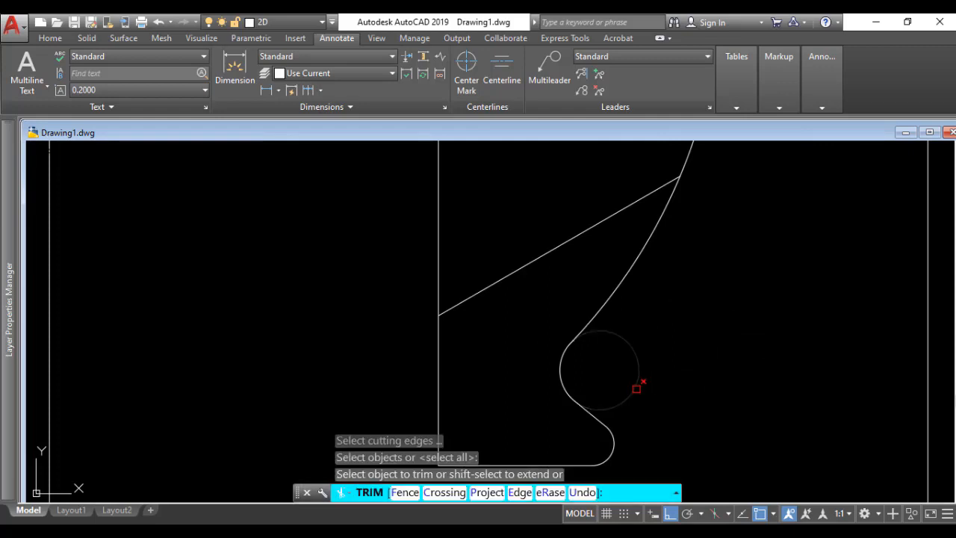
left_click(633, 391)
key("Return")
scroll(644, 386, "down", 4)
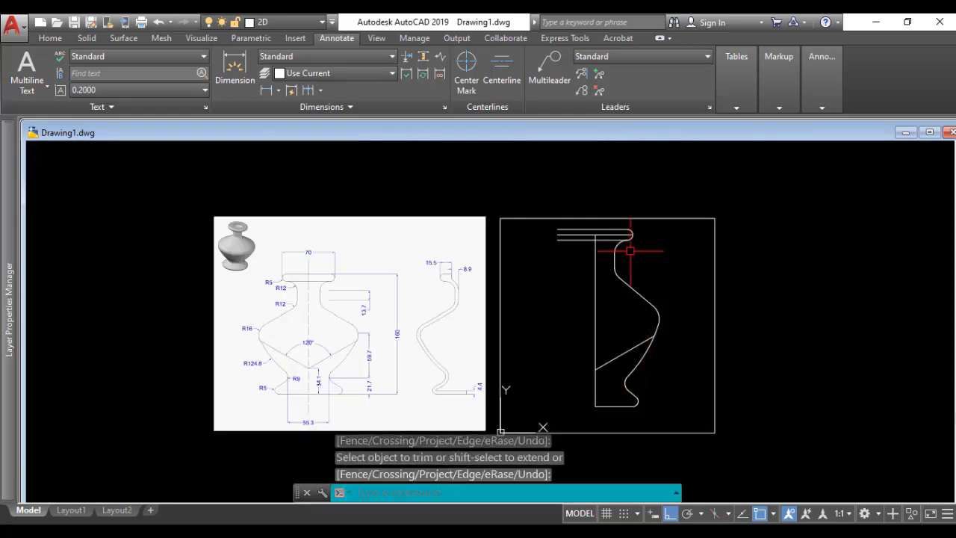
Step: Trim the three horizontal rim lines where they extend left of the vertical centre line
type("t")
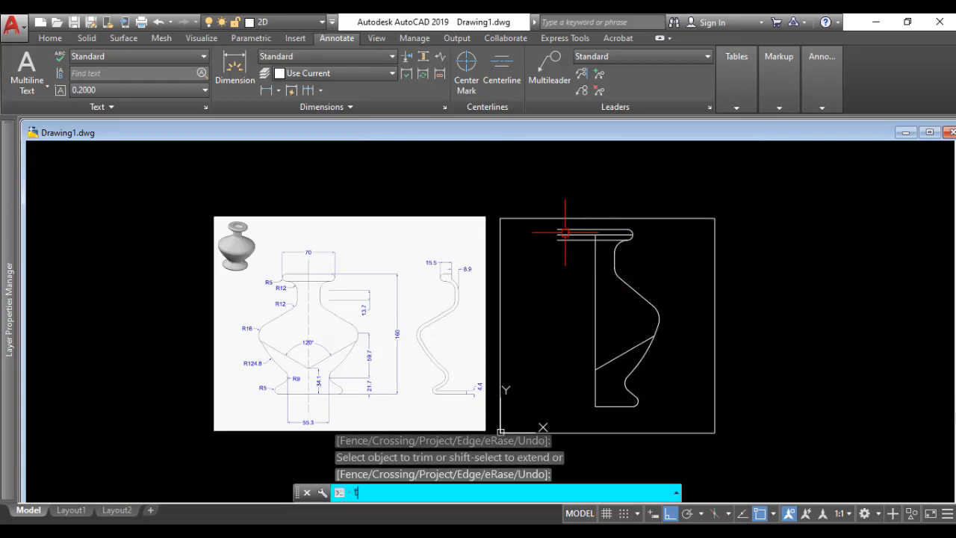
type("r")
key("Return")
left_click(547, 225)
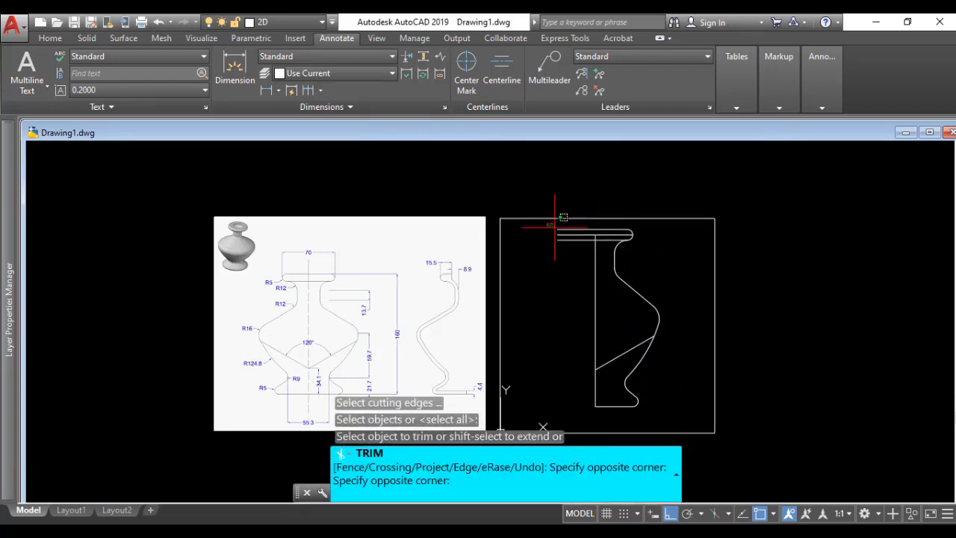
left_click(585, 253)
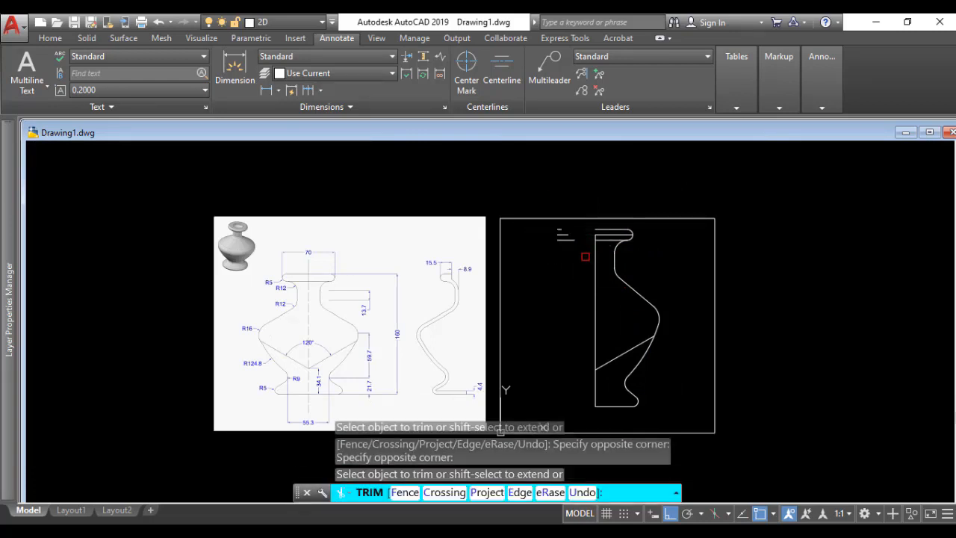
key("Return")
Step: Delete the three leftover line pieces left of the centre line and the middle horizontal line of the rim
scroll(565, 228, "up", 4)
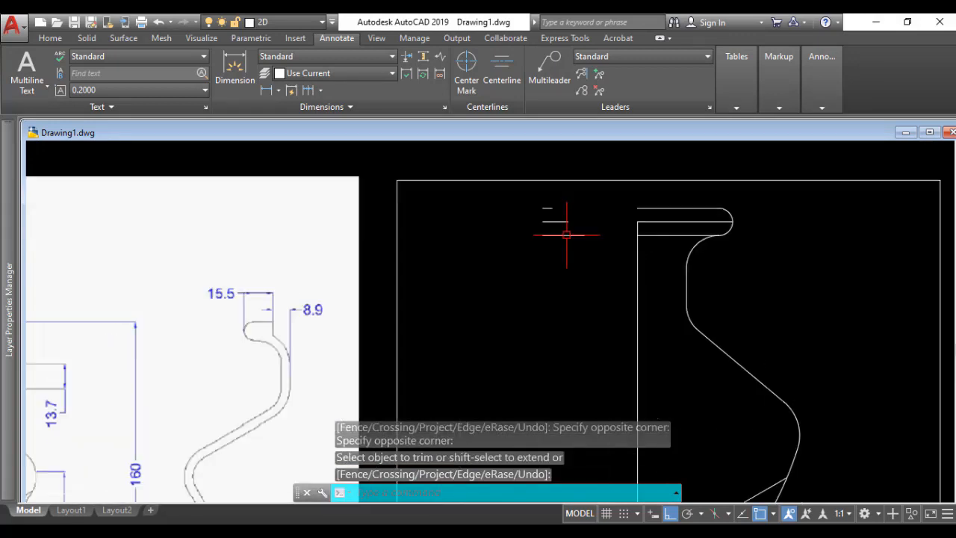
left_click(590, 200)
left_click(559, 241)
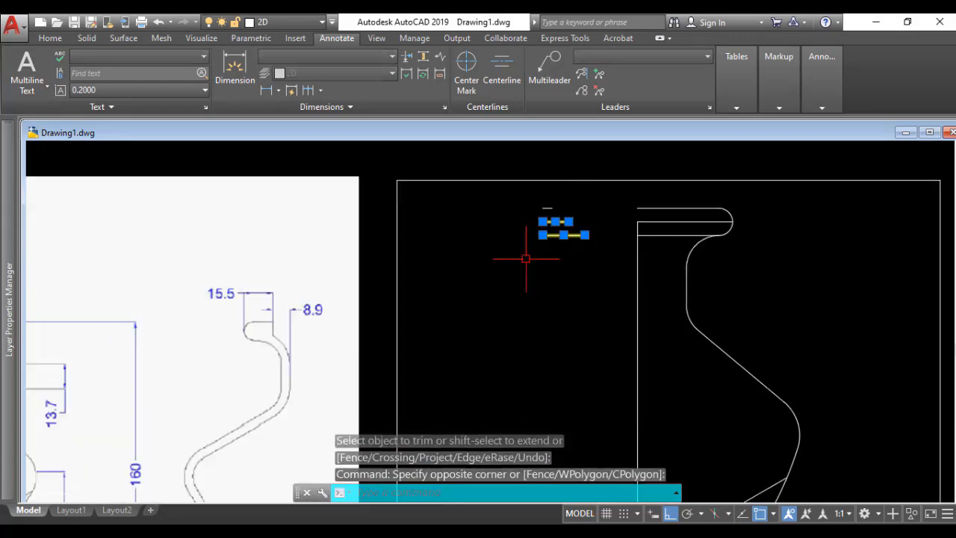
key("Delete")
left_click(549, 207)
key("Delete")
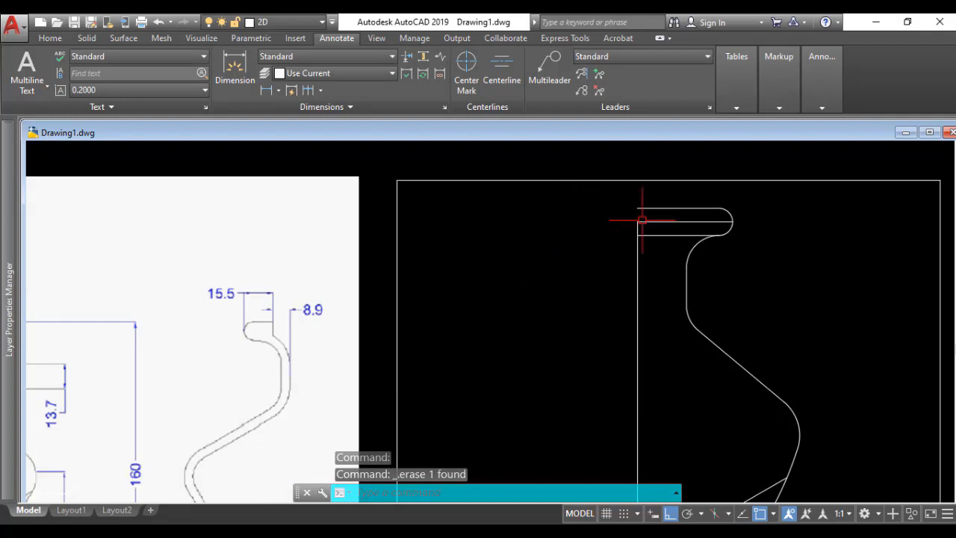
left_click(654, 222)
key("Delete")
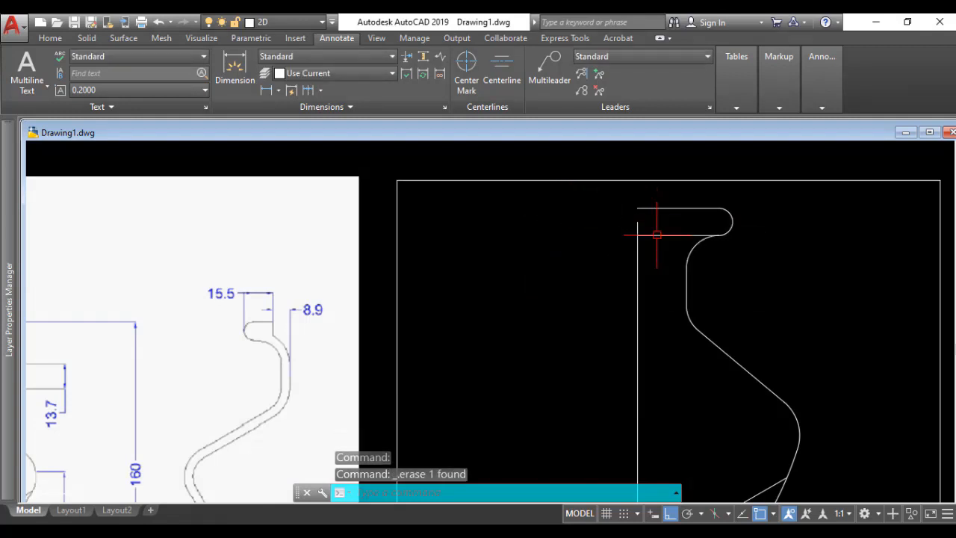
Step: Mirror the right half of the vase profile about the vertical centre line, keeping the source objects
scroll(668, 294, "down", 4)
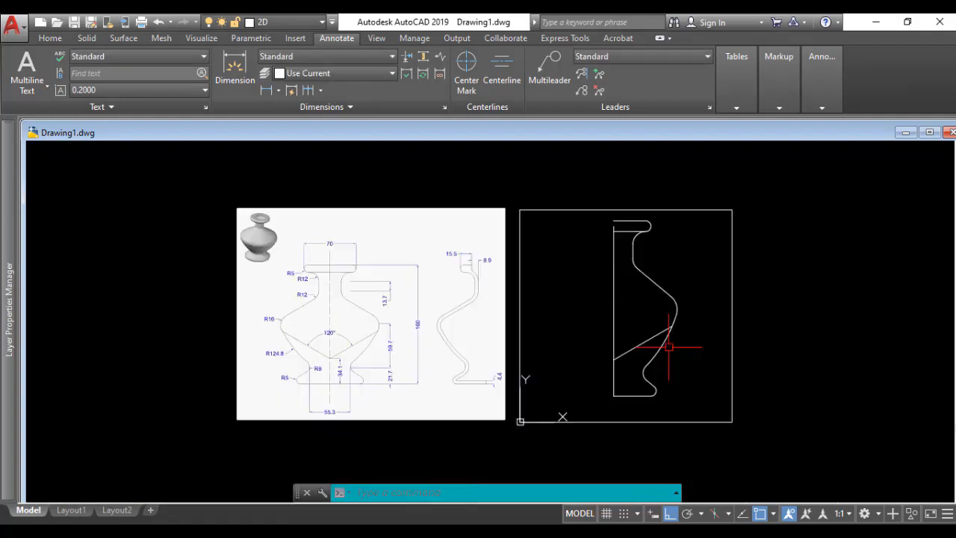
scroll(373, 320, "up", 2)
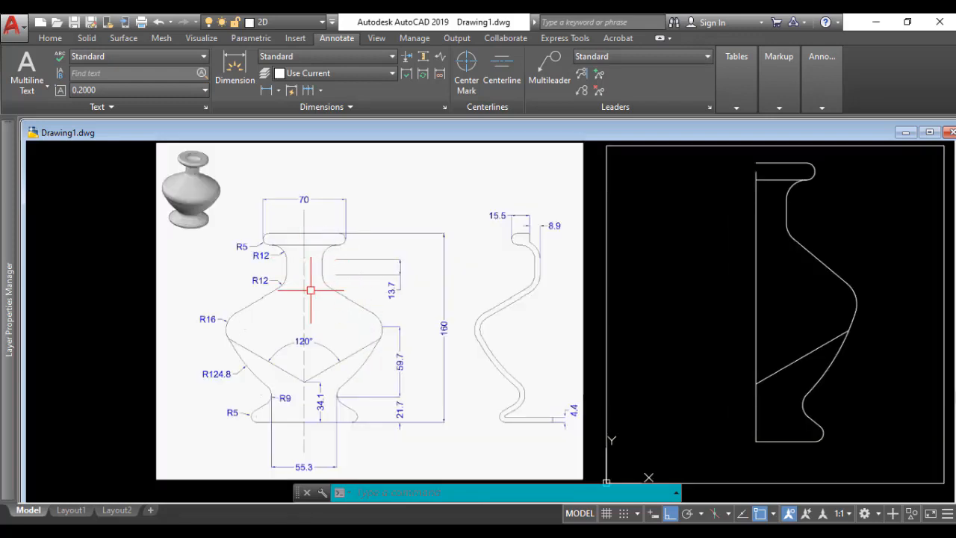
scroll(562, 329, "down", 2)
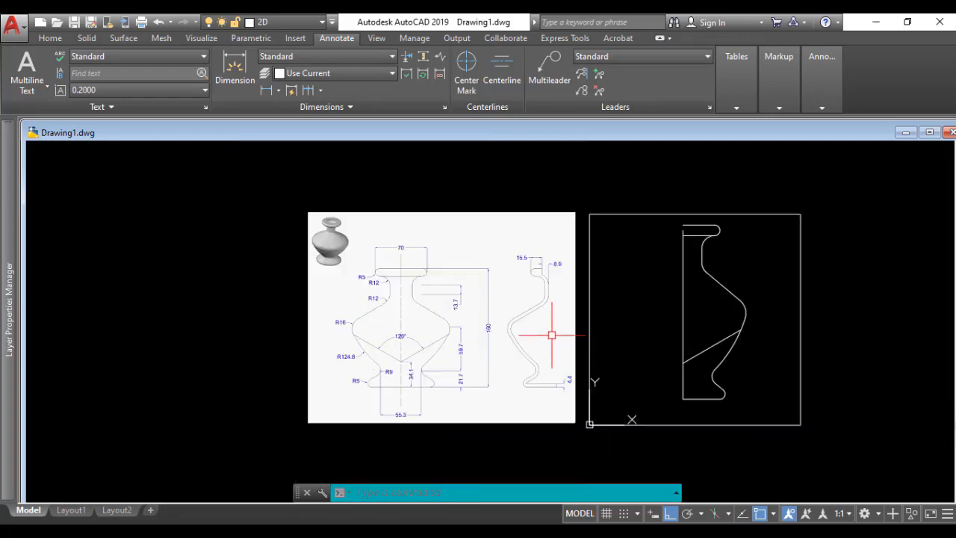
type("mi")
key("Return")
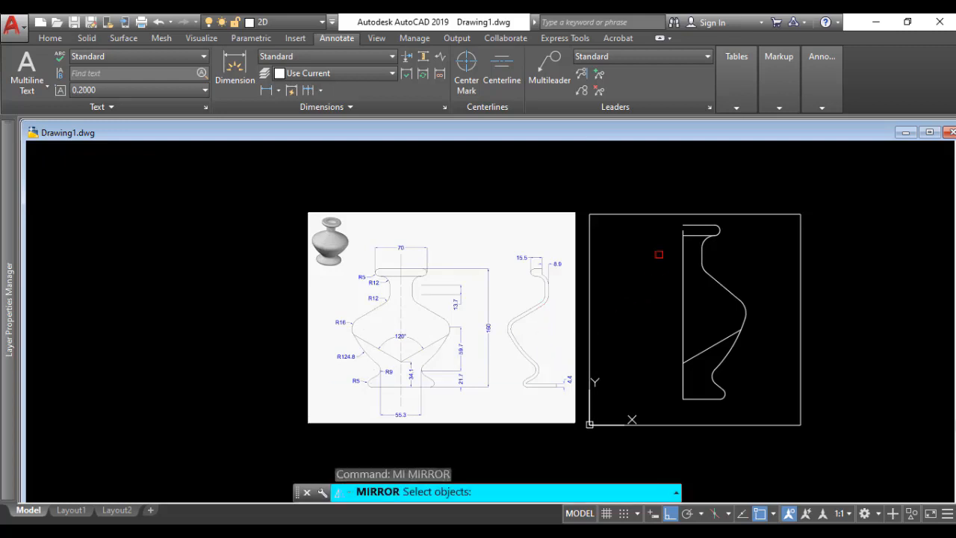
left_click(750, 221)
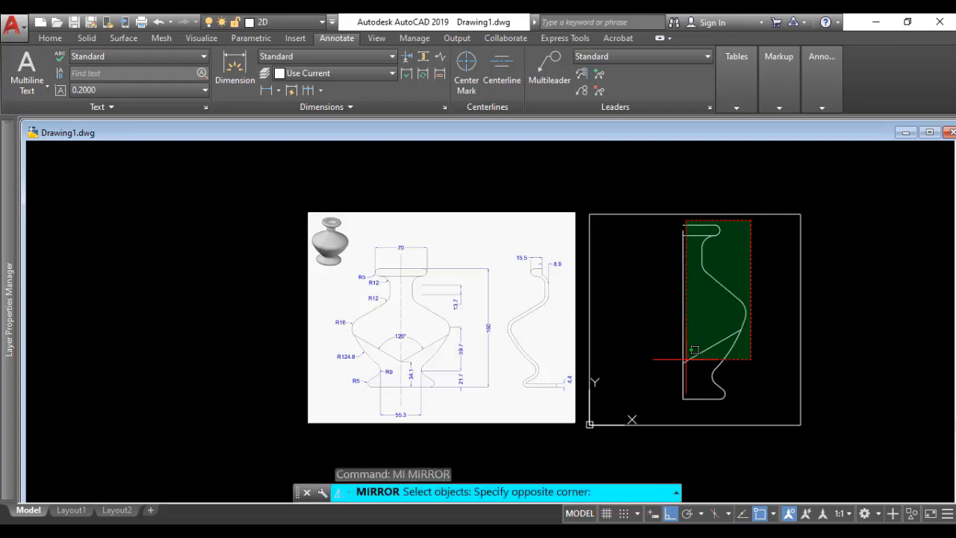
left_click(687, 410)
key("Return")
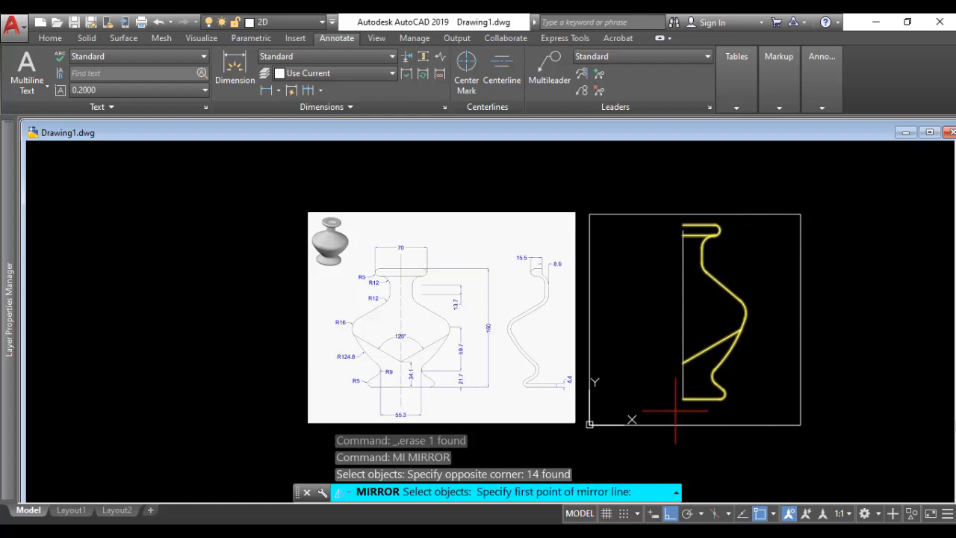
scroll(676, 411, "up", 3)
left_click(695, 388)
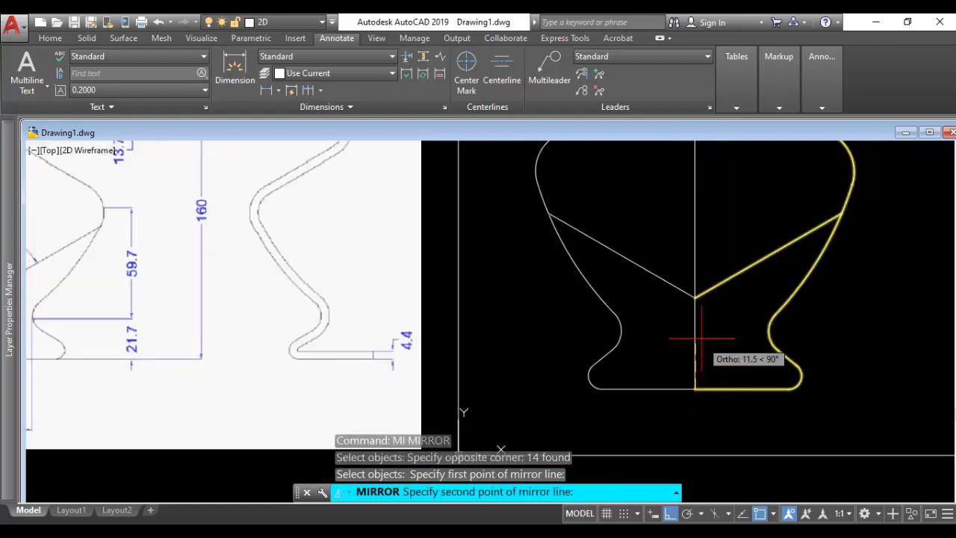
scroll(679, 276, "down", 5)
scroll(672, 293, "up", 5)
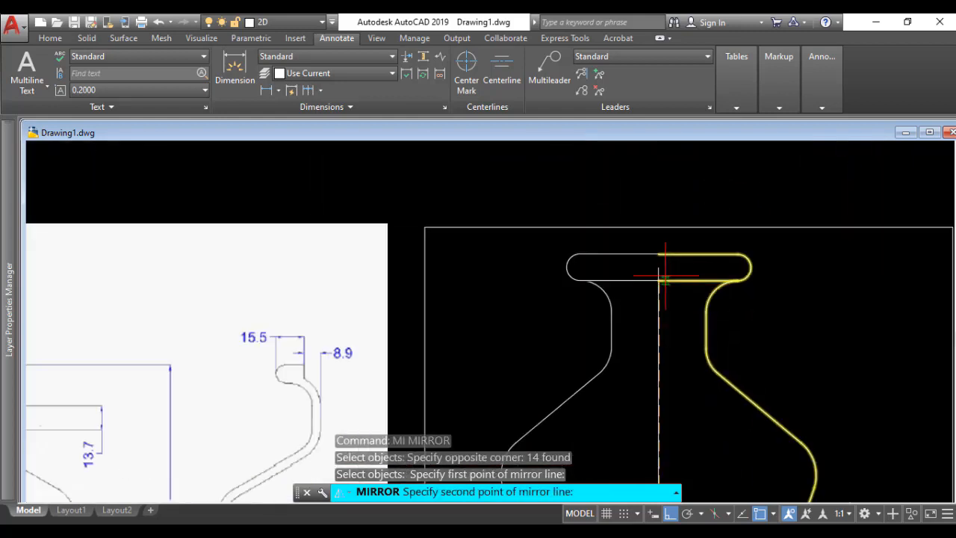
left_click(654, 243)
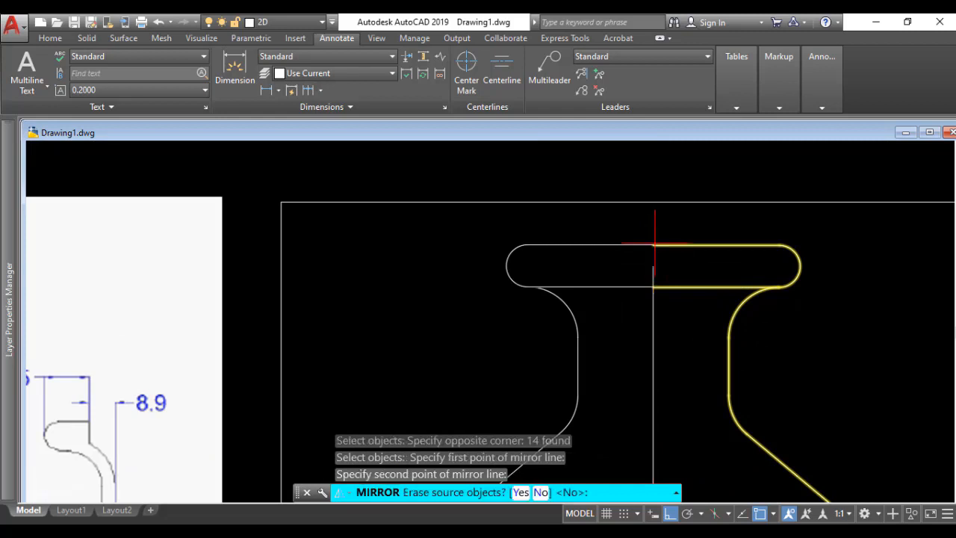
key("Return")
Step: Delete the vertical centre line running through the middle of the vase outline
scroll(702, 271, "down", 3)
scroll(702, 270, "down", 3)
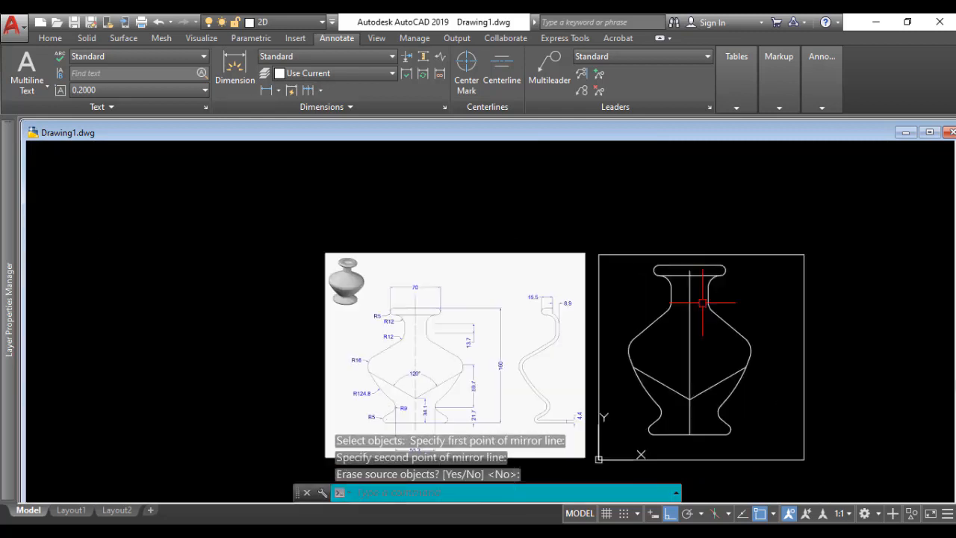
scroll(625, 304, "up", 3)
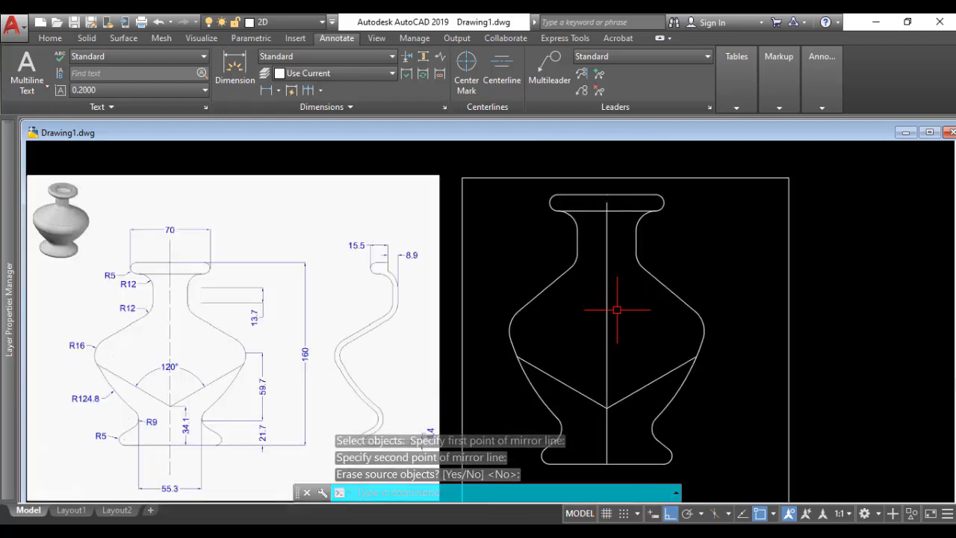
left_click(607, 313)
key("Delete")
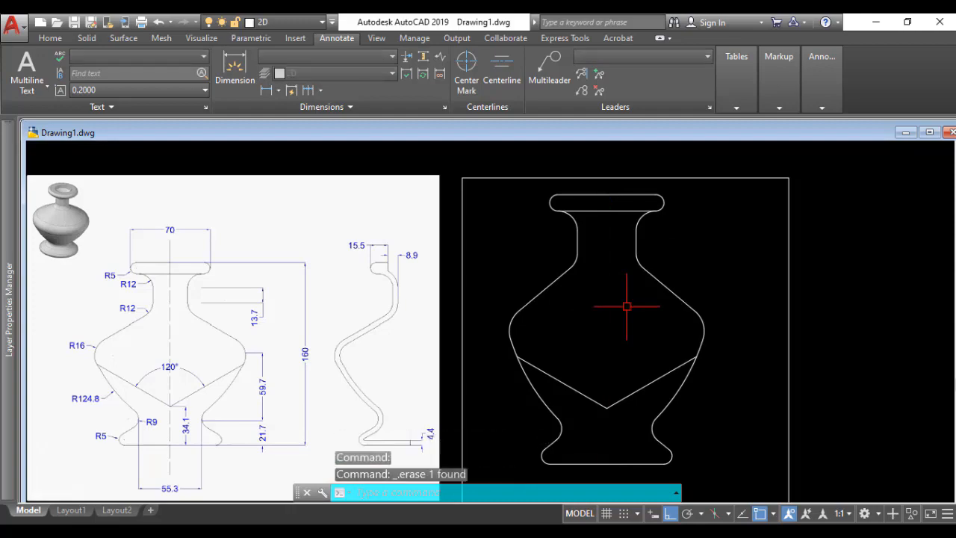